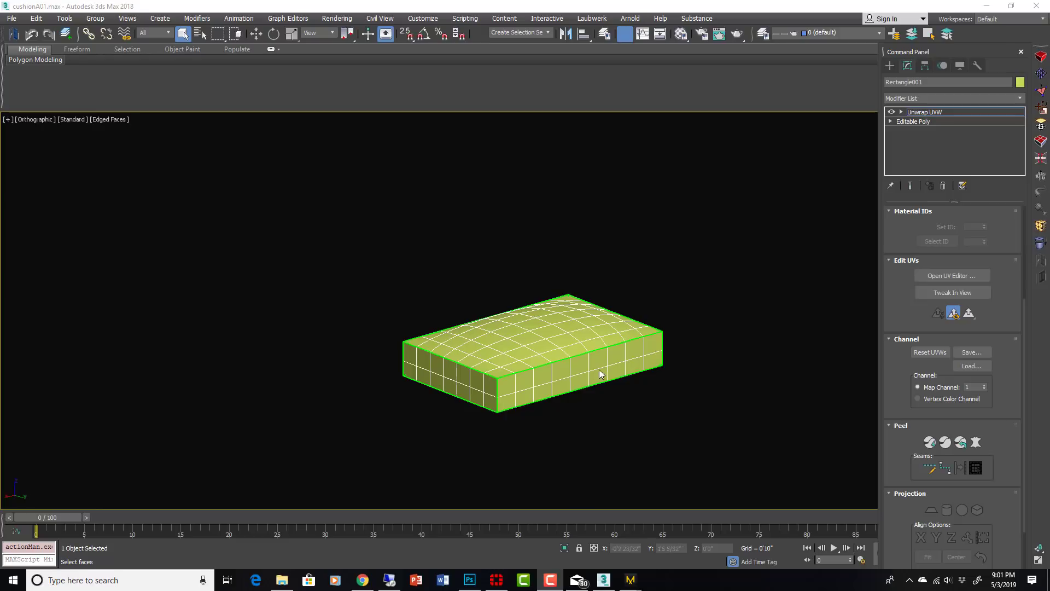
Examine the cushion model from several angles, inspect its unwrapped layout in the UV editor, and close the editor
mouse_move(633, 374)
alt+middle_down()
mouse_move(601, 371)
mouse_move(636, 366)
mouse_move(640, 378)
mouse_move(626, 382)
mouse_move(633, 359)
alt+middle_up()
scroll(599, 377, up, 5)
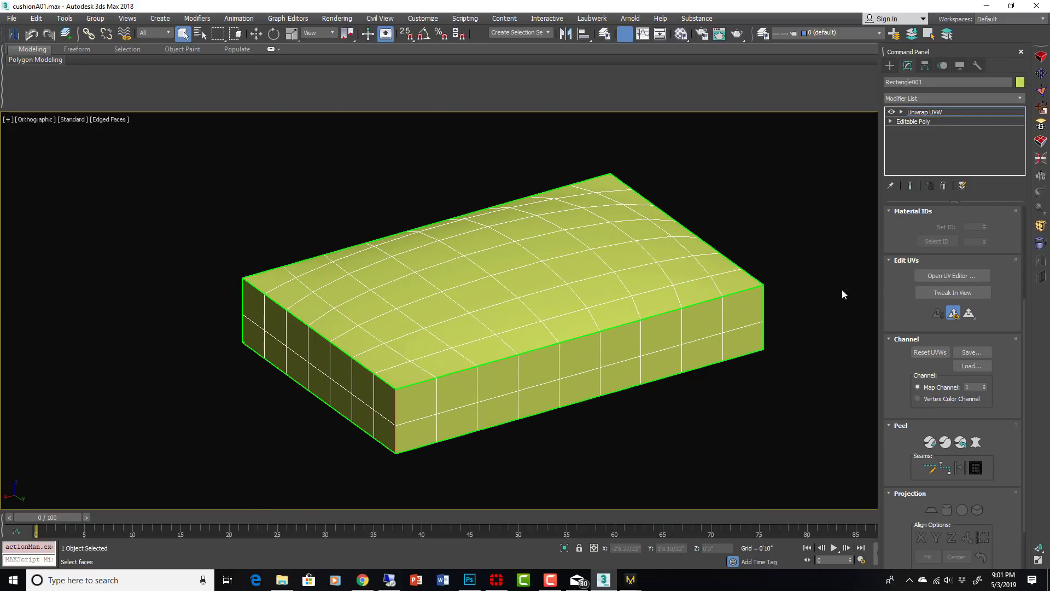
alt+middle_drag(768, 326, 700, 332)
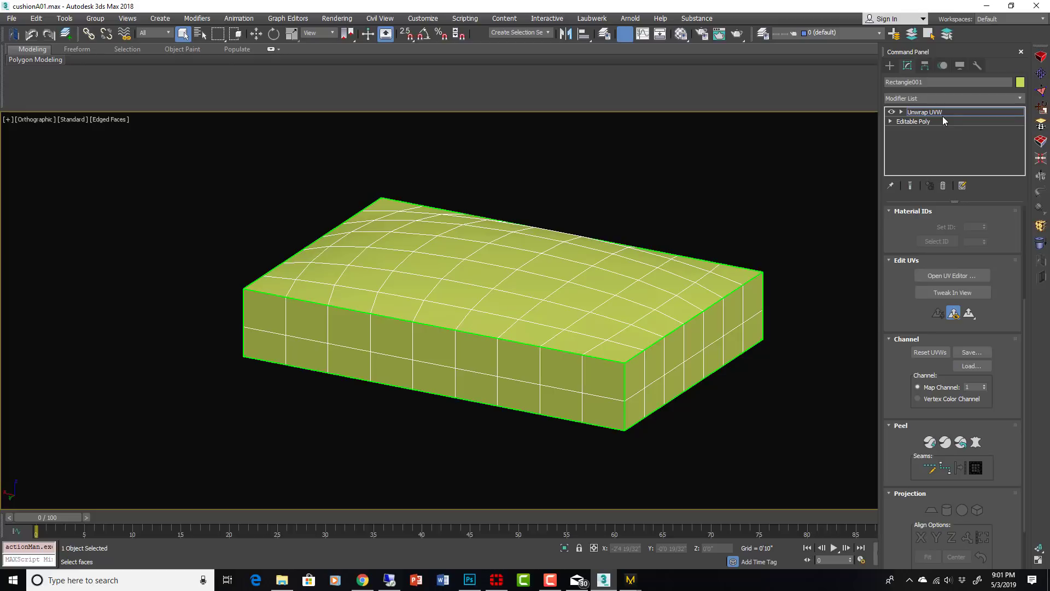
click(942, 277)
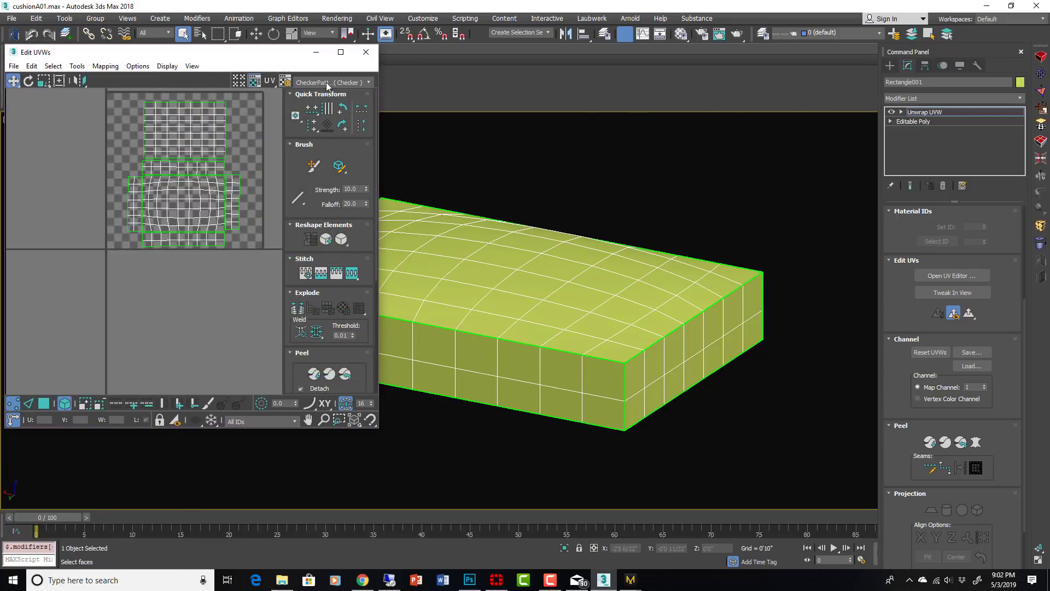
drag(257, 61, 387, 71)
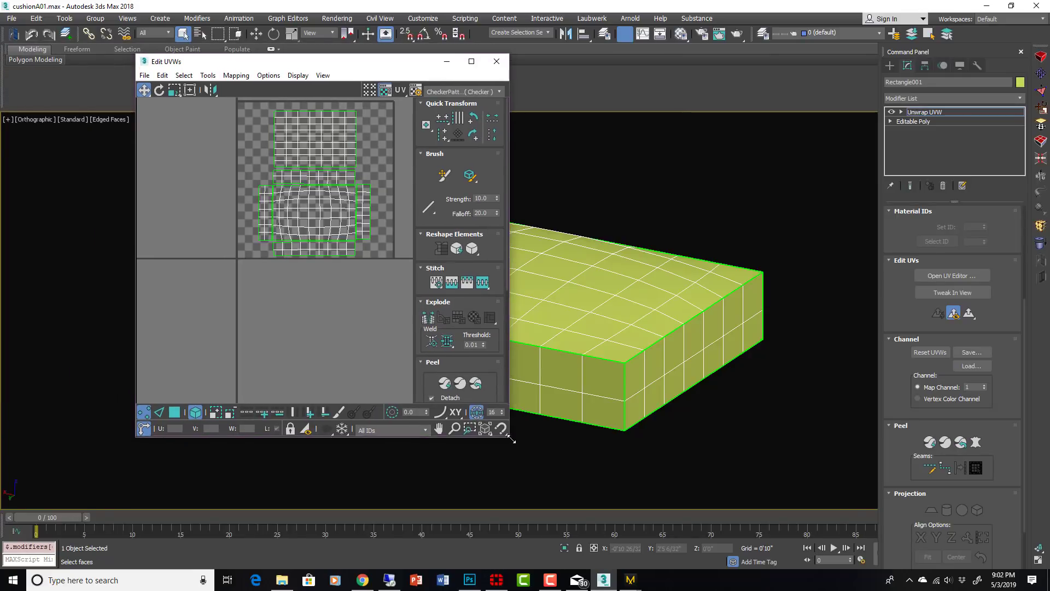
drag(507, 438, 639, 511)
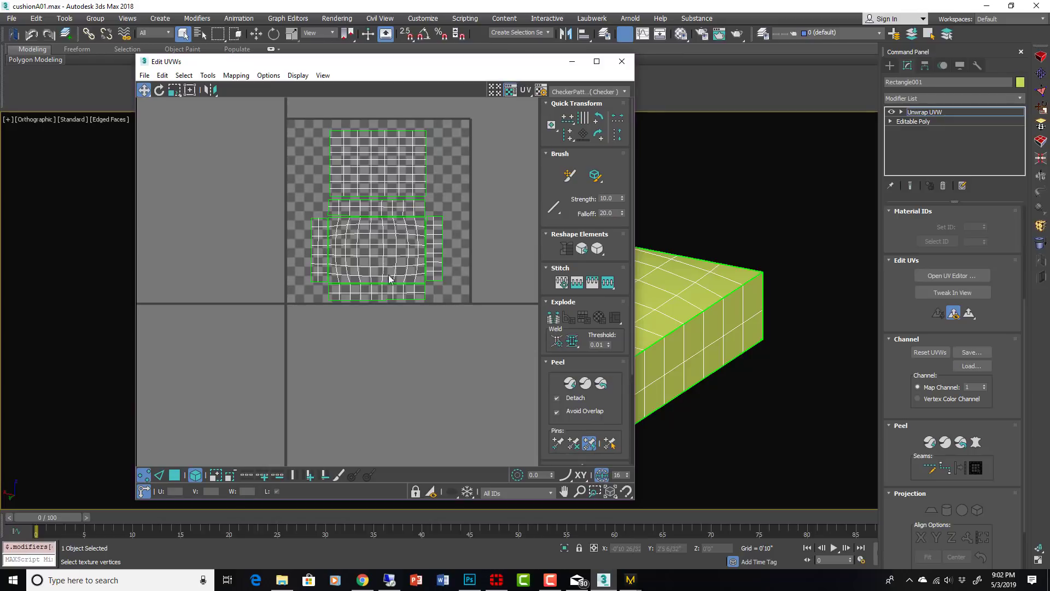
mouse_move(628, 581)
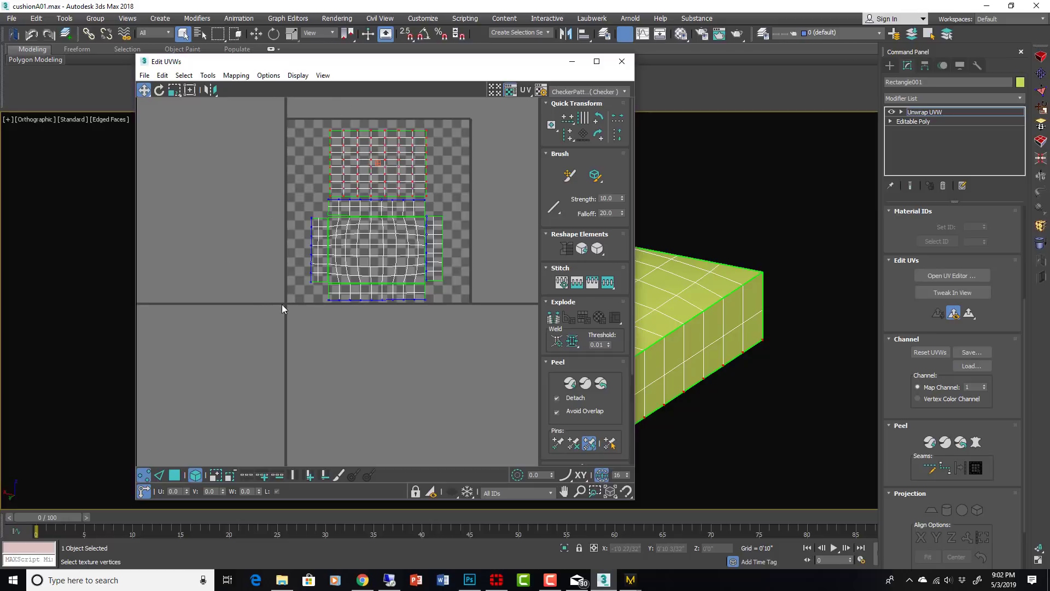
click(622, 64)
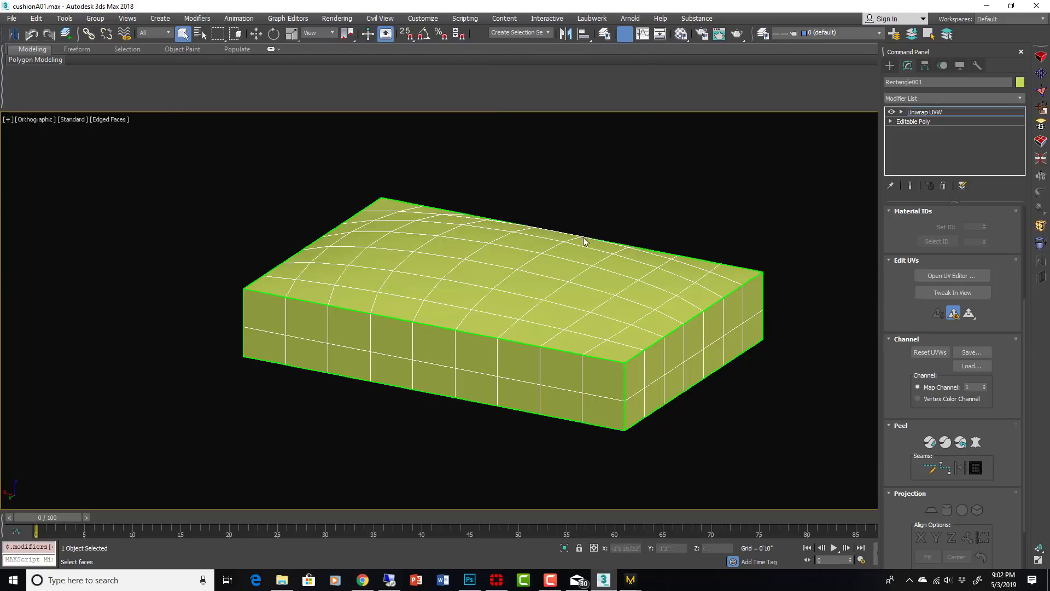
Export the cushion as cushionFromMax.obj, replacing the existing file and keeping quad faces and texture coordinates in the OBJ options
click(12, 18)
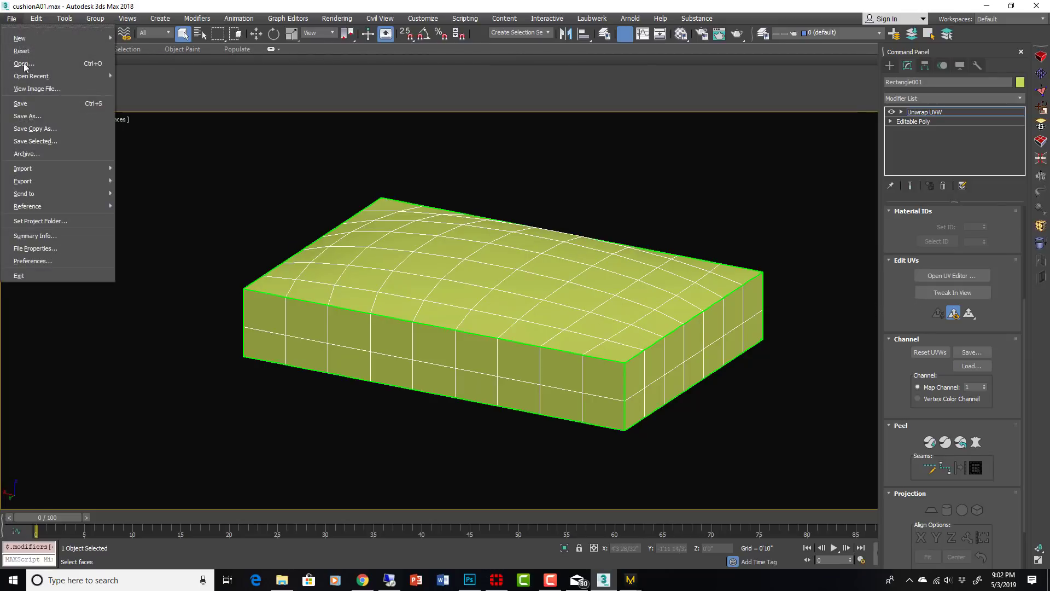
mouse_move(55, 182)
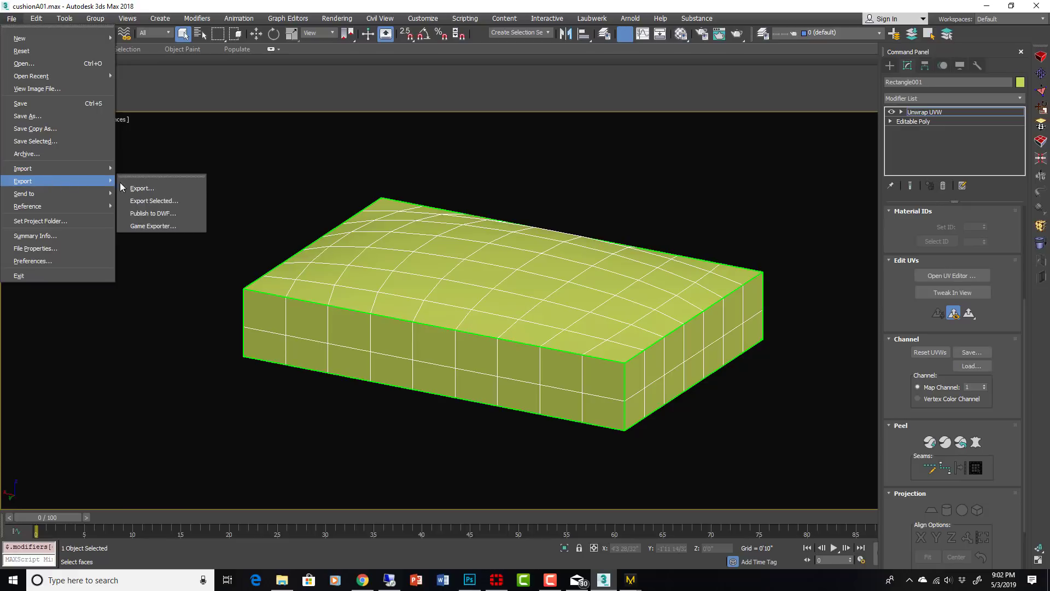
click(144, 187)
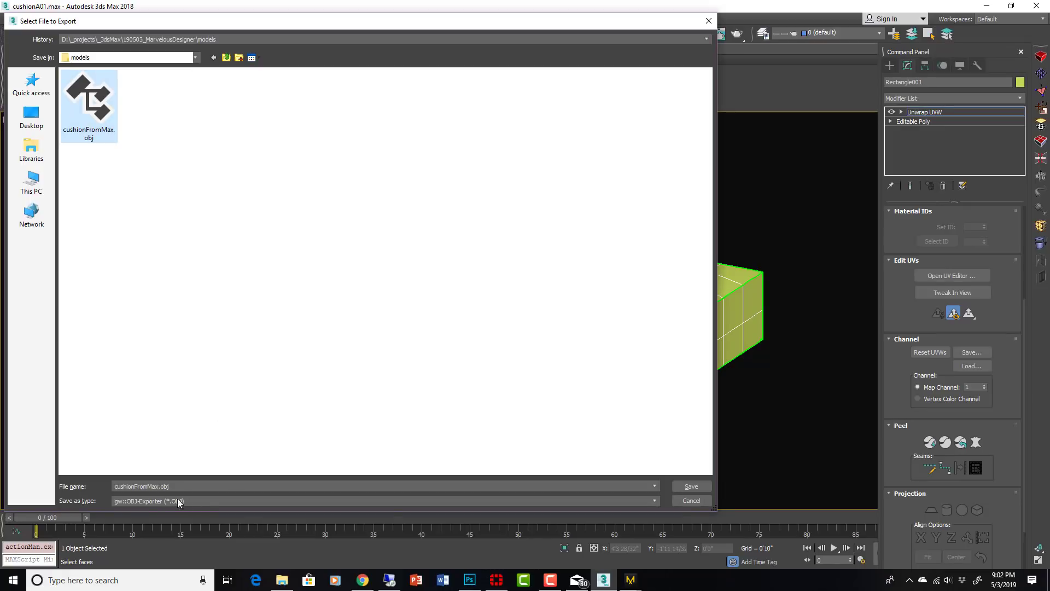
click(684, 489)
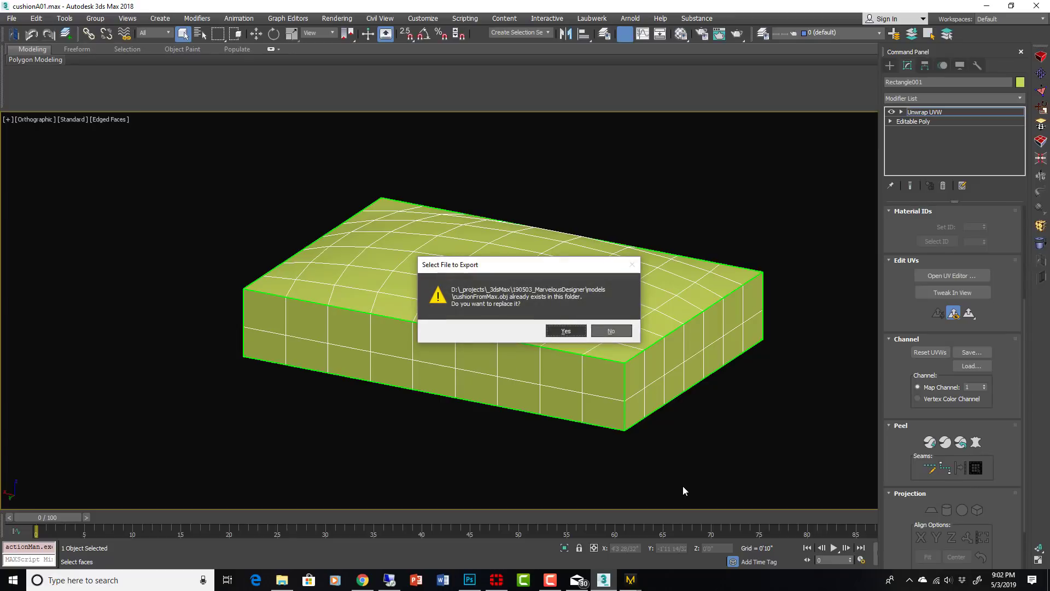
click(566, 332)
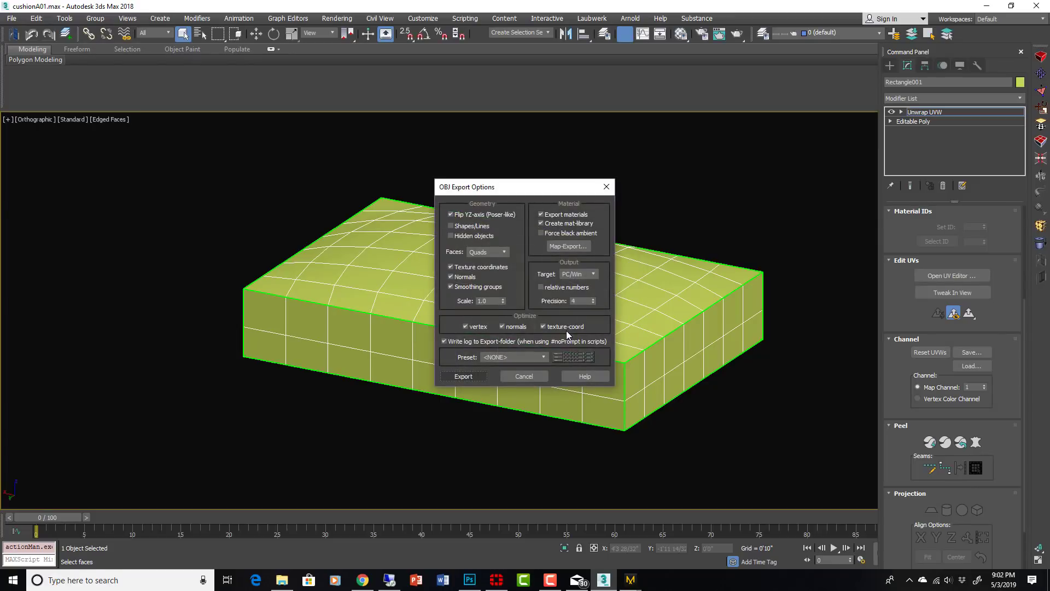
click(464, 376)
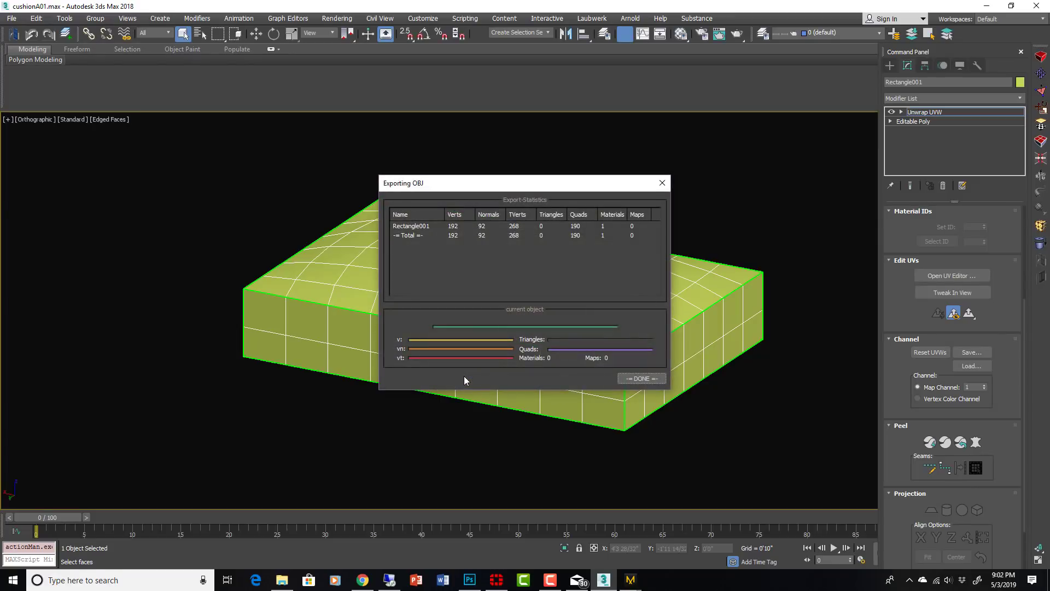
click(636, 377)
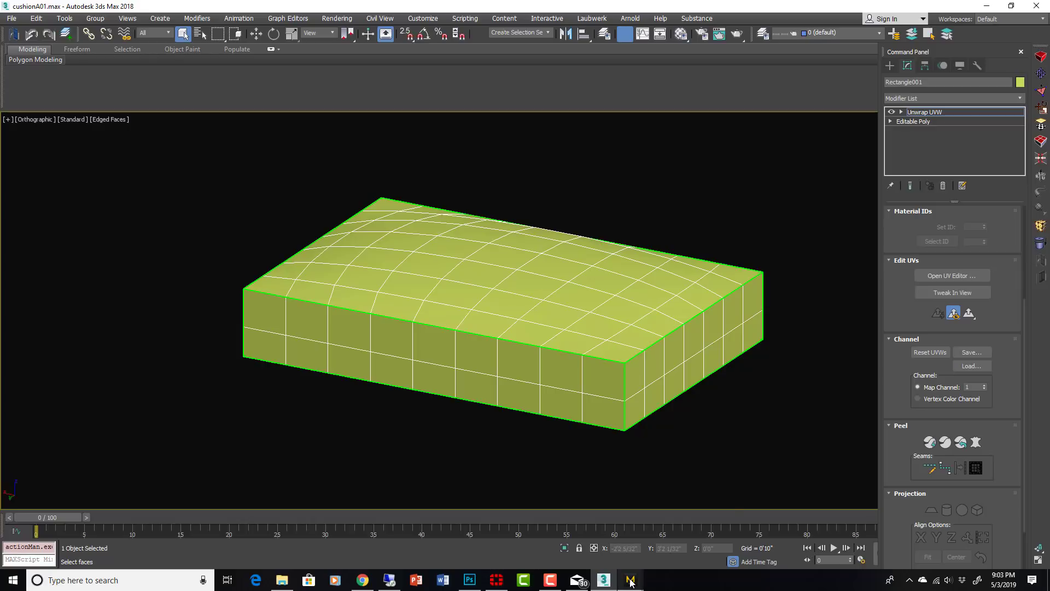
Switch to Marvelous Designer and import the cushion OBJ as an avatar with the scale in inches
click(569, 534)
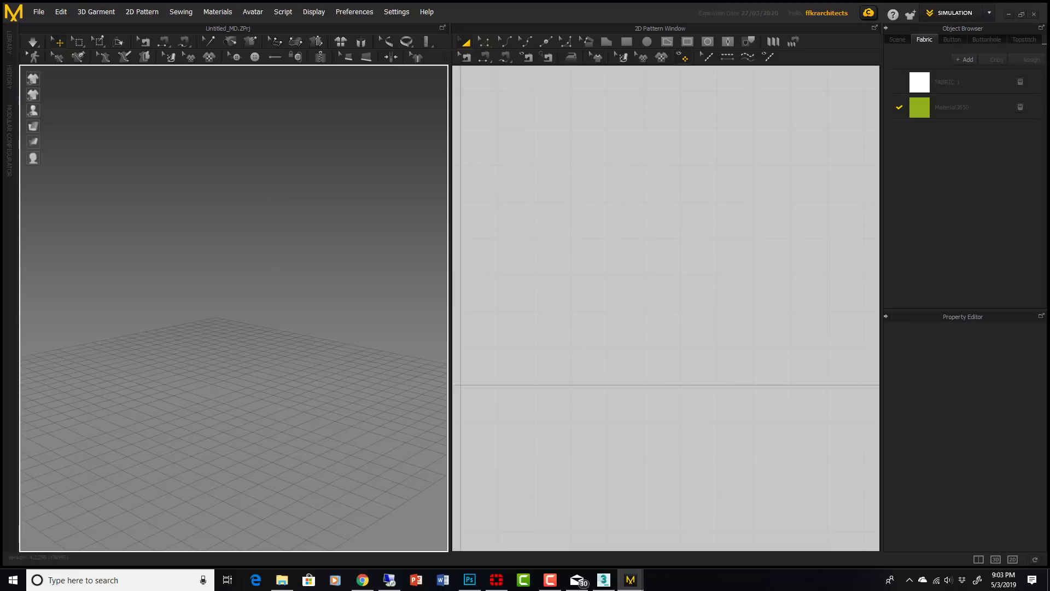
click(39, 13)
mouse_move(51, 125)
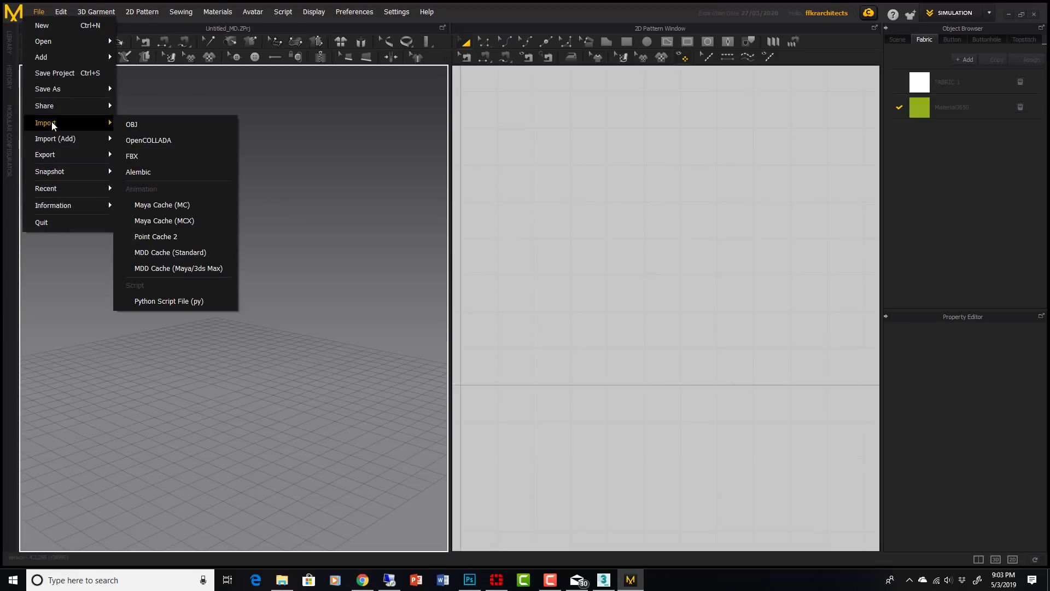
click(139, 128)
double_click(284, 93)
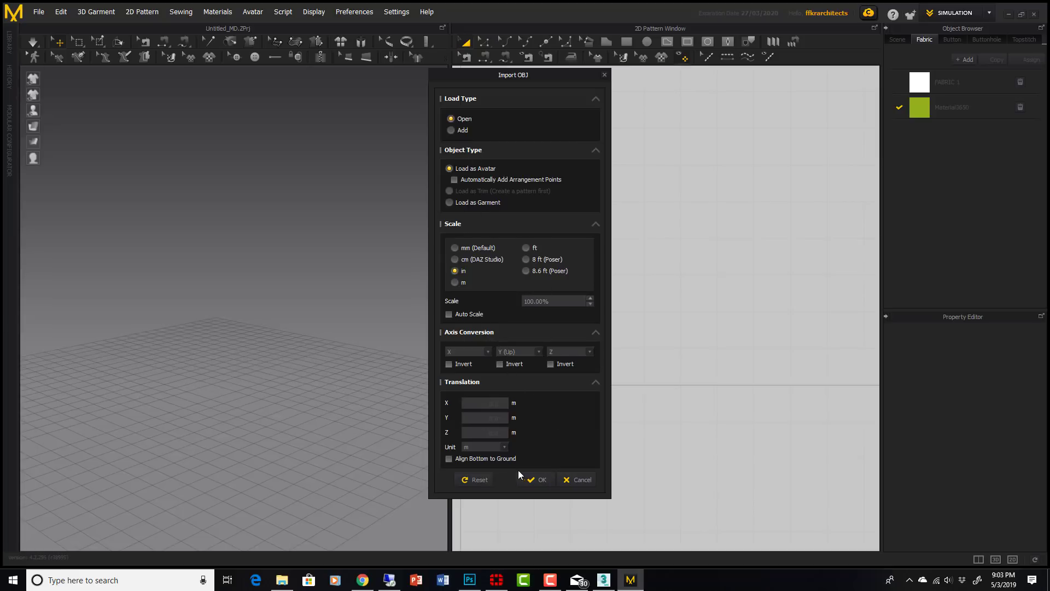
click(542, 480)
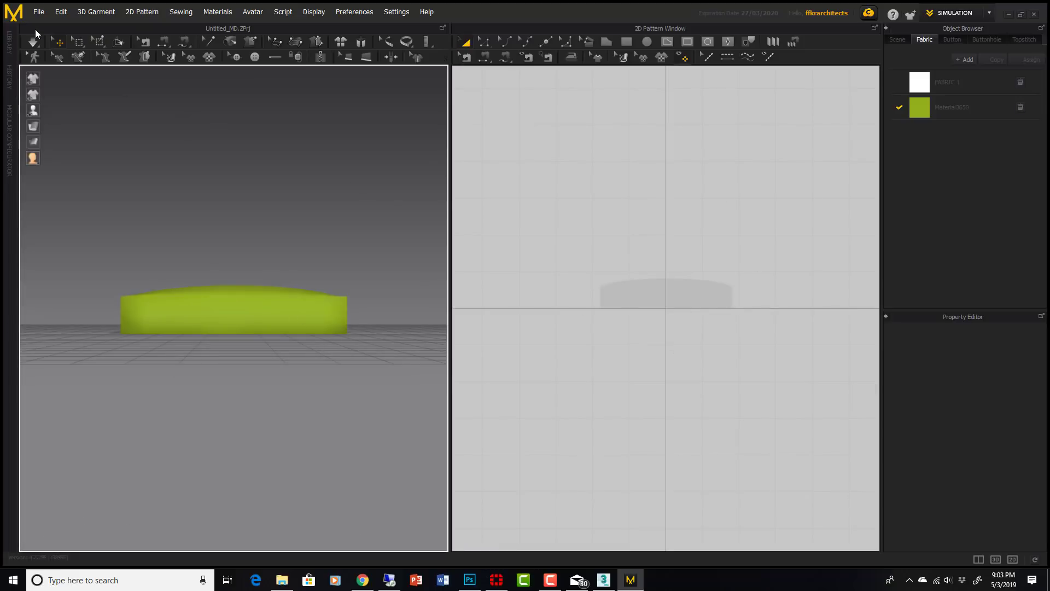
Import the cushion OBJ as a garment in inches, with 2D patterns traced from the UV map
click(38, 13)
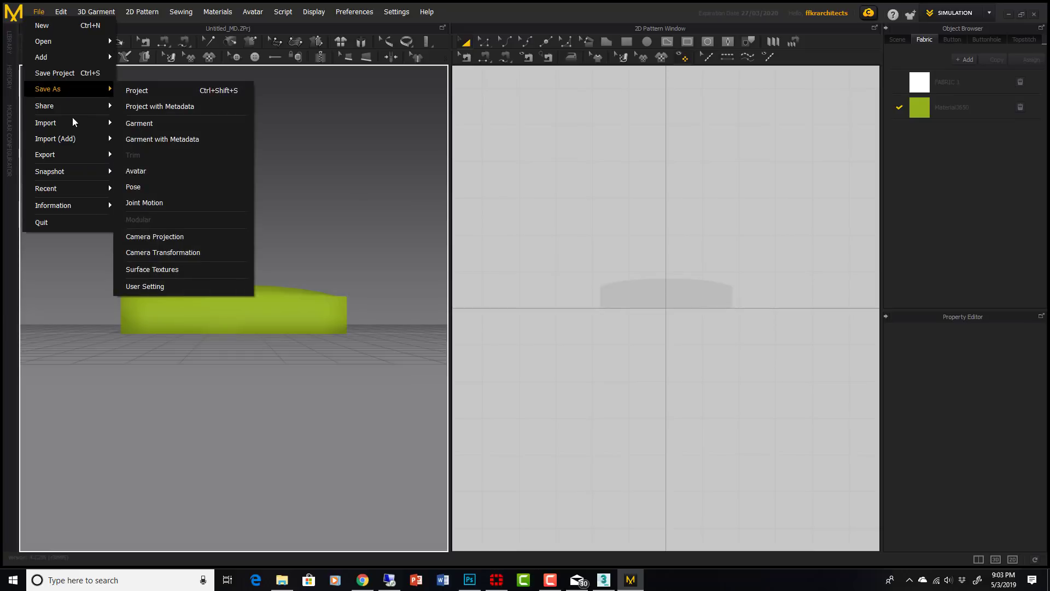
mouse_move(58, 124)
click(137, 125)
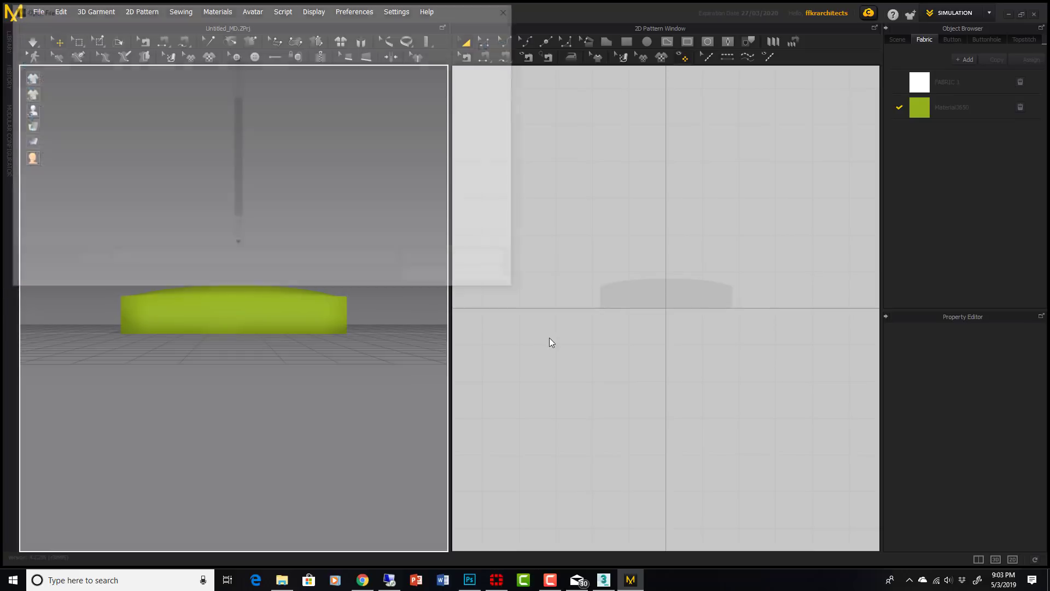
double_click(286, 107)
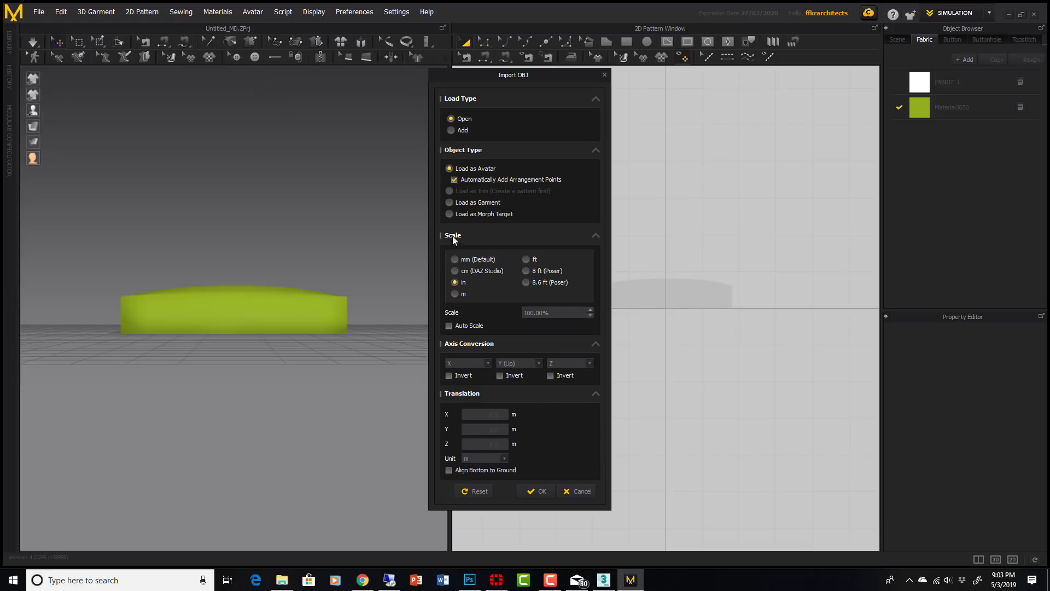
click(450, 202)
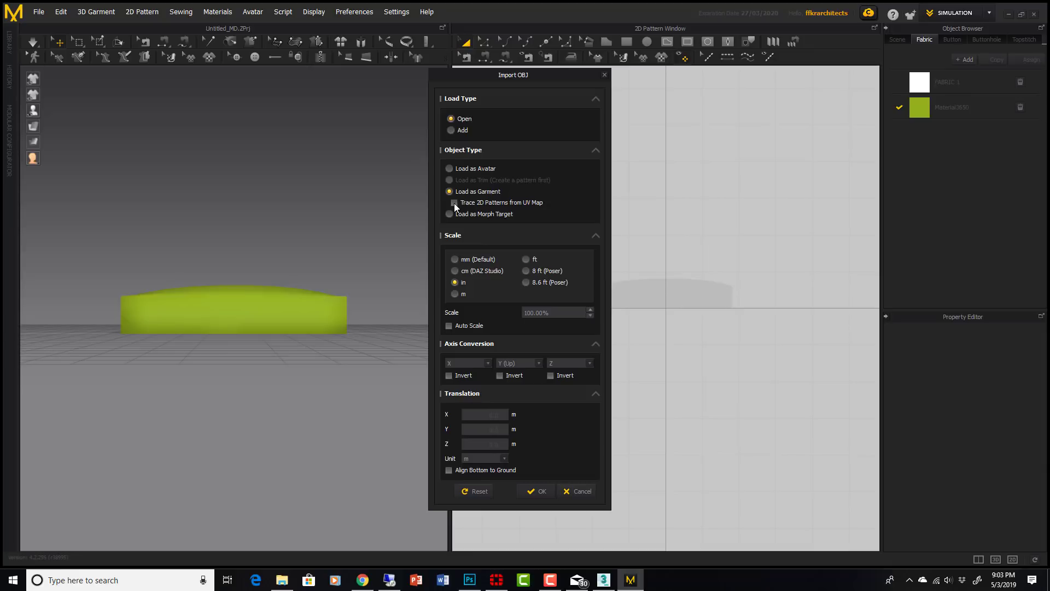
click(454, 203)
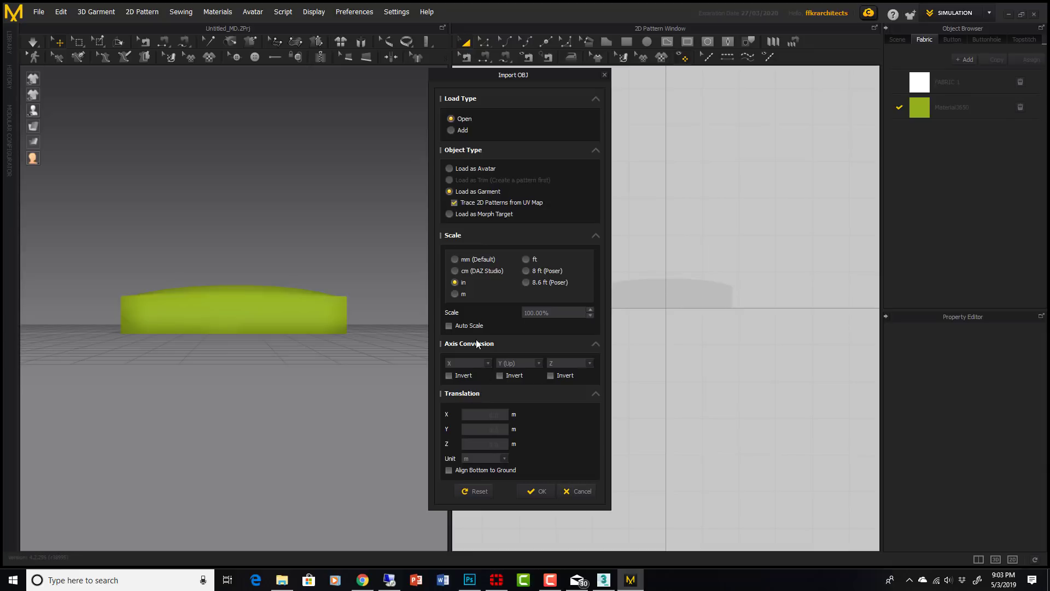
click(536, 492)
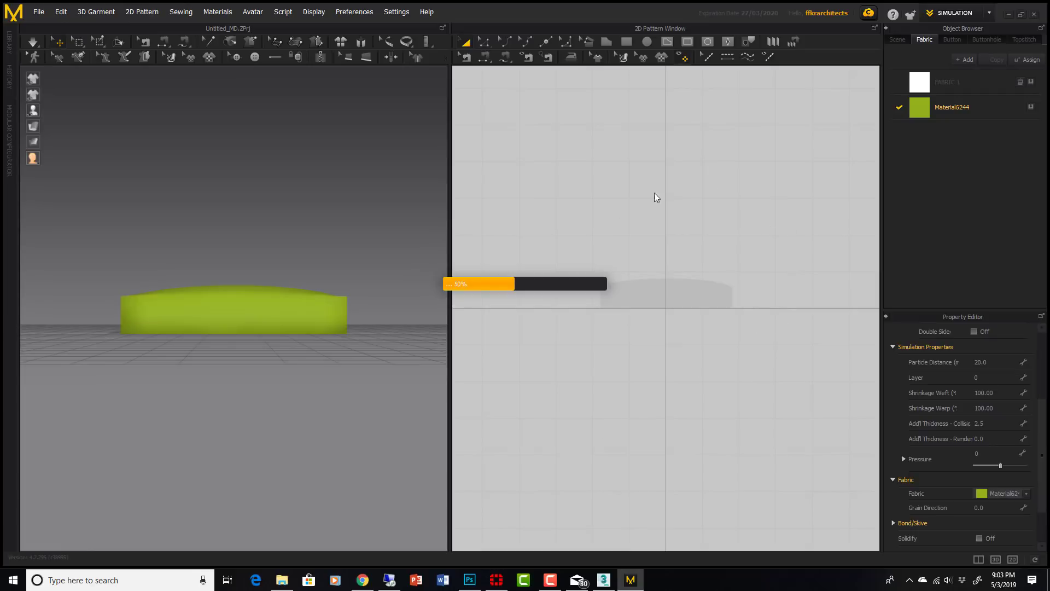
scroll(609, 339, down, 4)
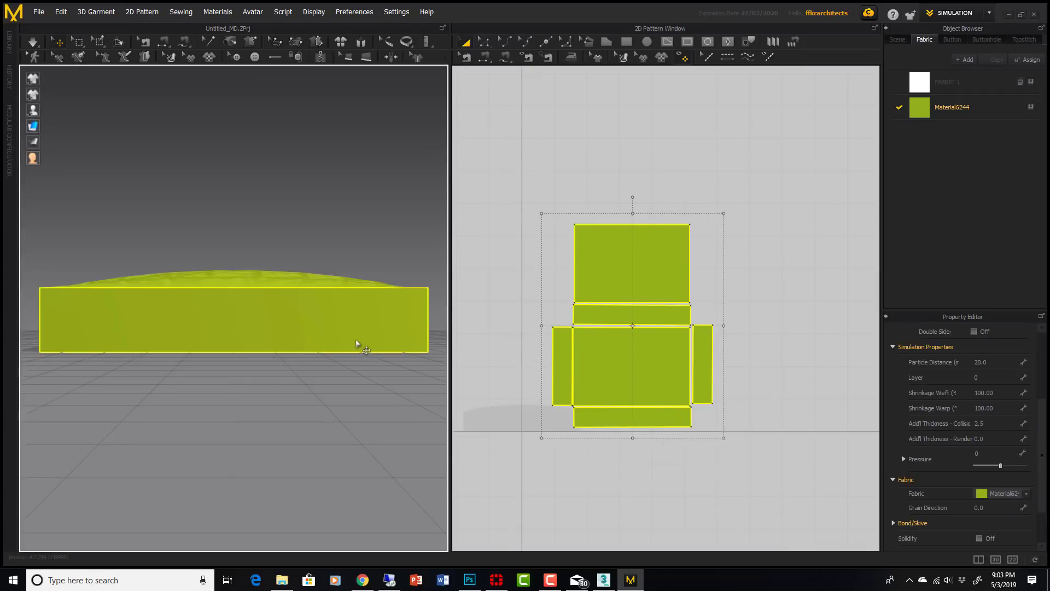
mouse_move(356, 340)
right_down()
mouse_move(306, 347)
mouse_move(494, 351)
mouse_move(338, 356)
mouse_move(370, 355)
right_up()
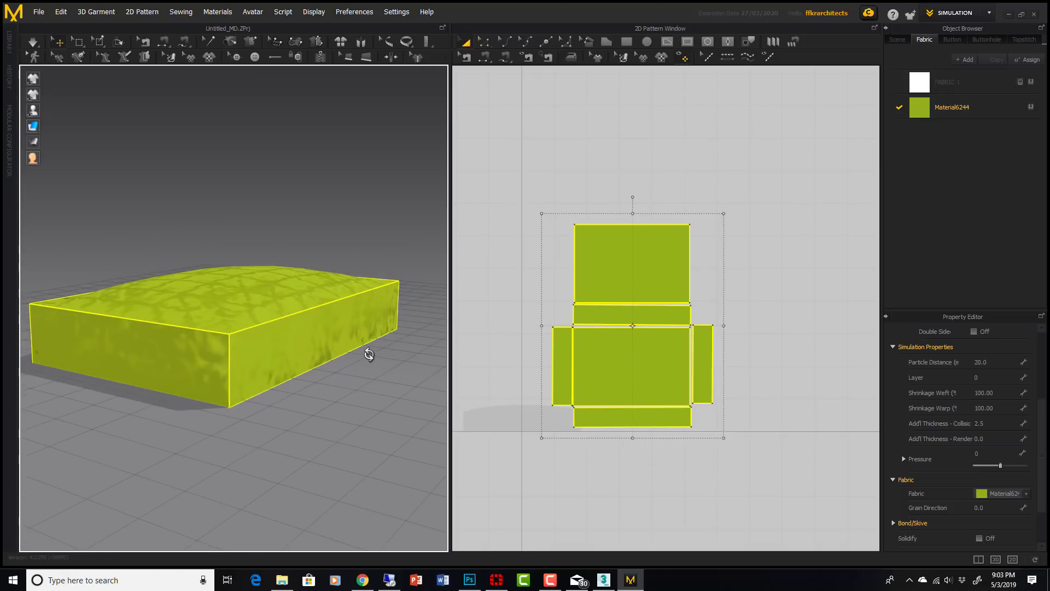
click(320, 347)
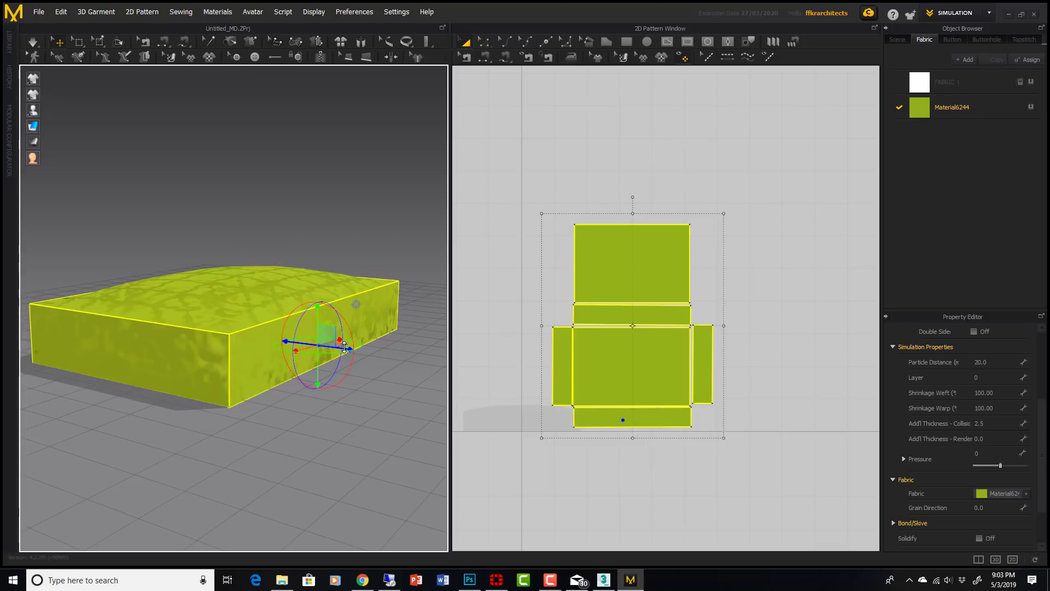
drag(344, 347, 350, 348)
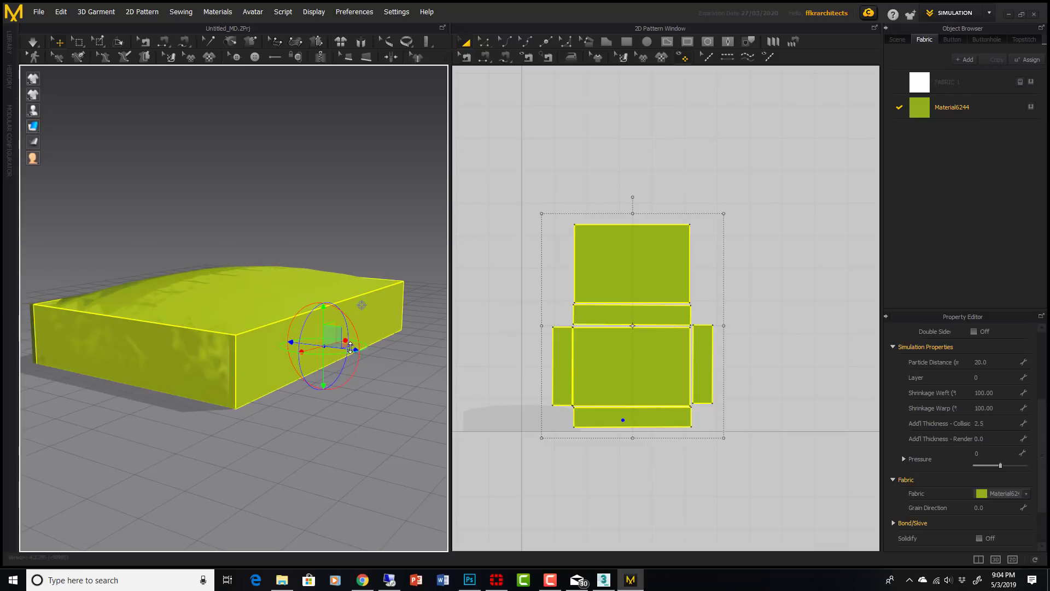
click(290, 405)
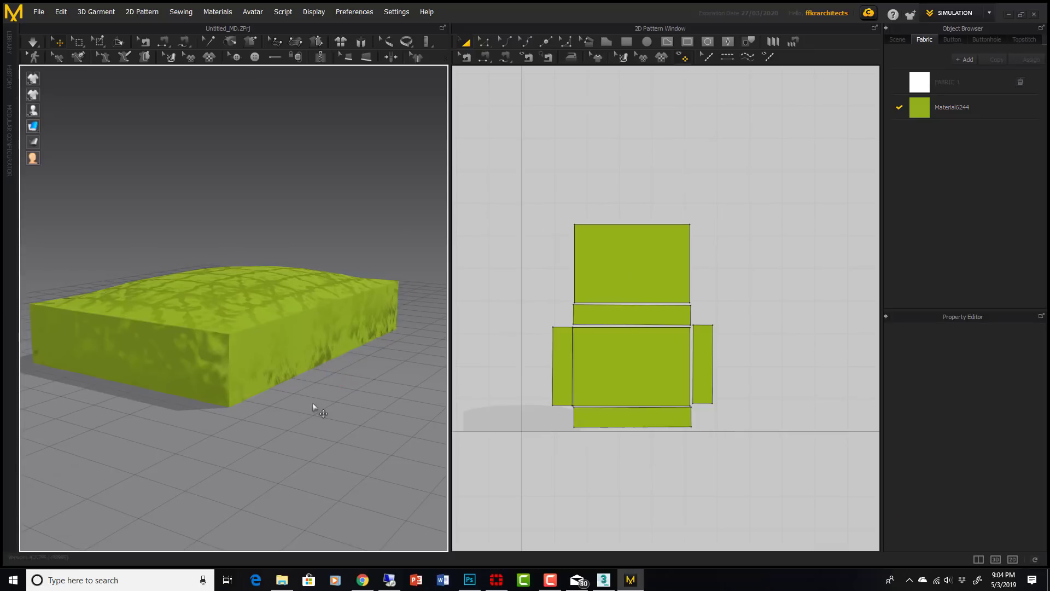
Pull the lower and left strip patterns of the 2D layout slightly outward from the cushion's sides in 3D
click(611, 425)
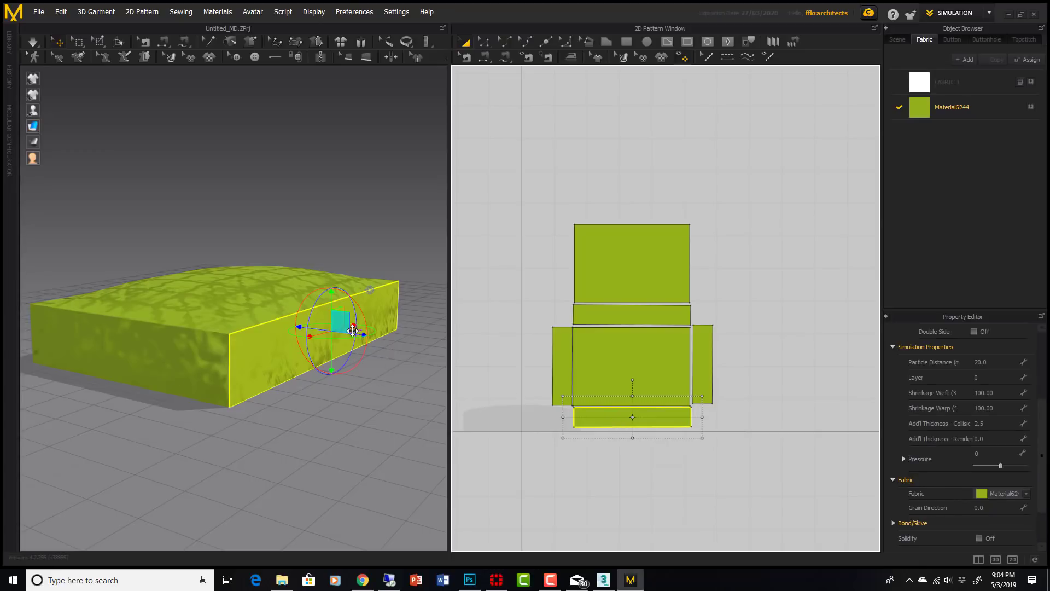
drag(352, 333, 356, 333)
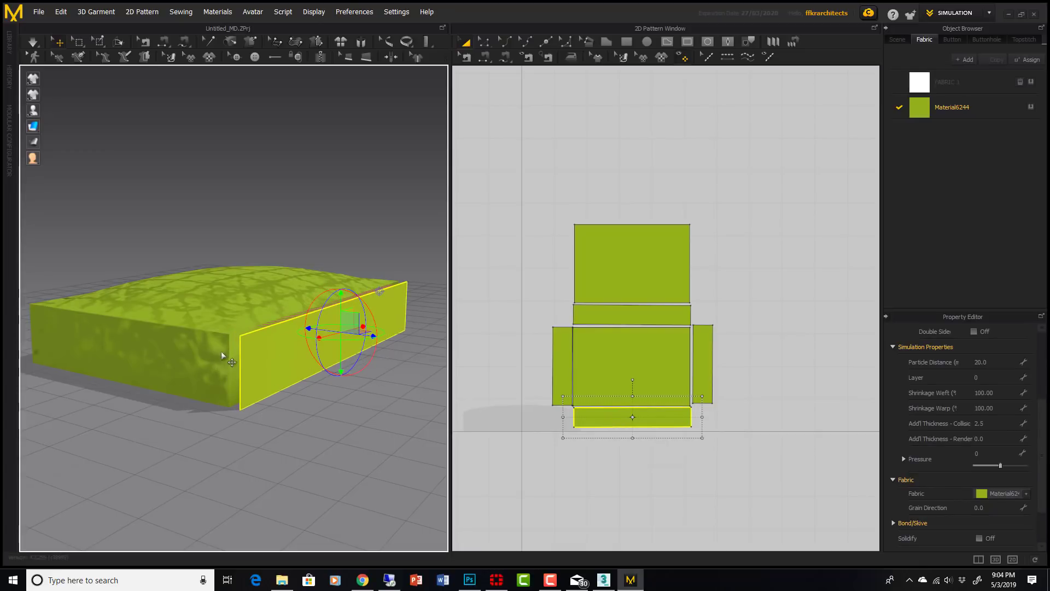
click(204, 354)
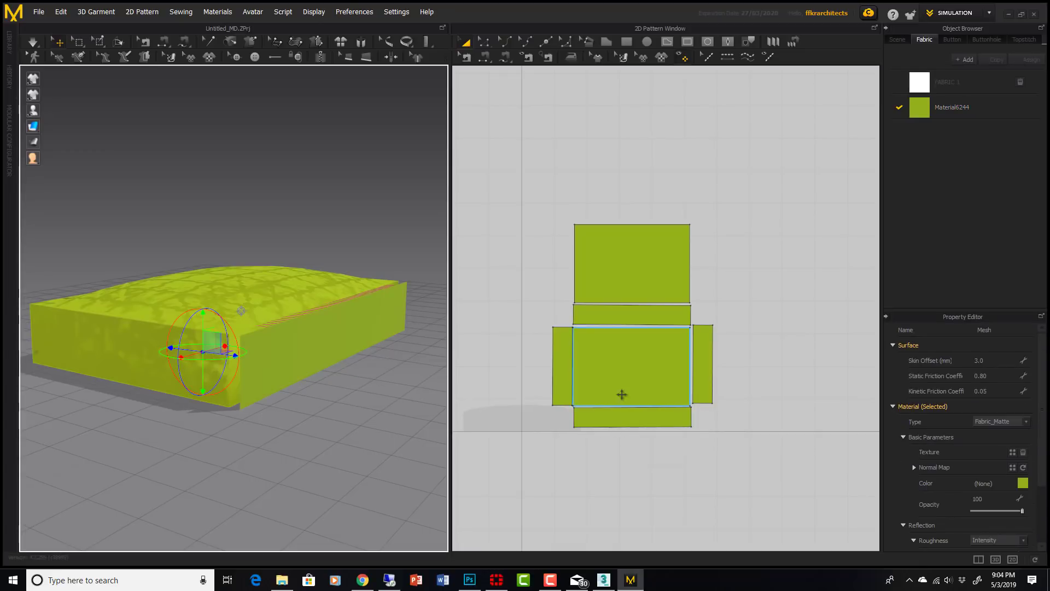
click(563, 383)
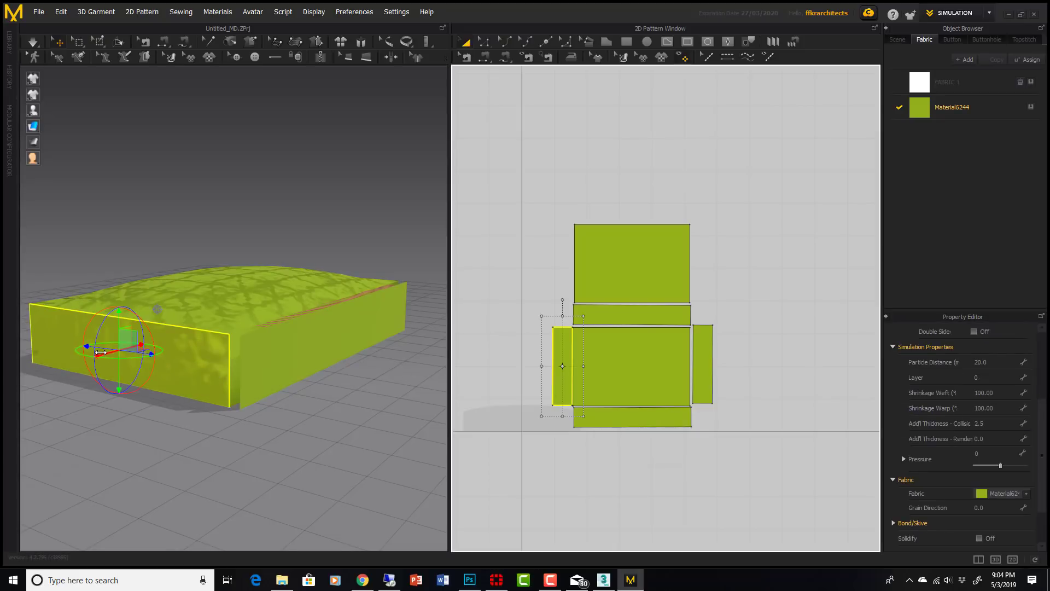
drag(99, 353, 89, 353)
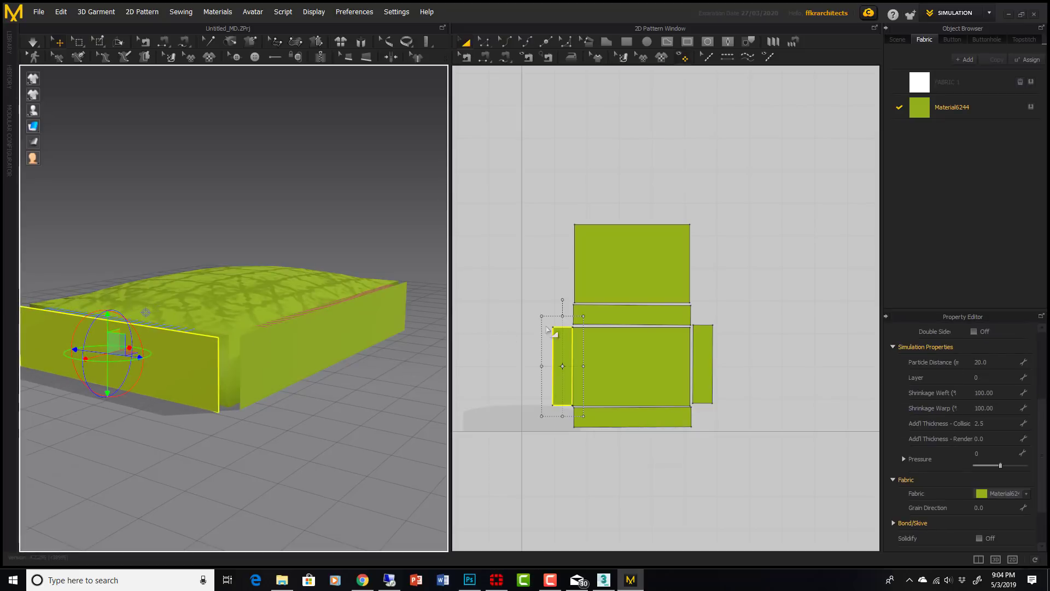
Raise the large pattern surrounded by the side strips slightly above the cushion's domed top
click(617, 353)
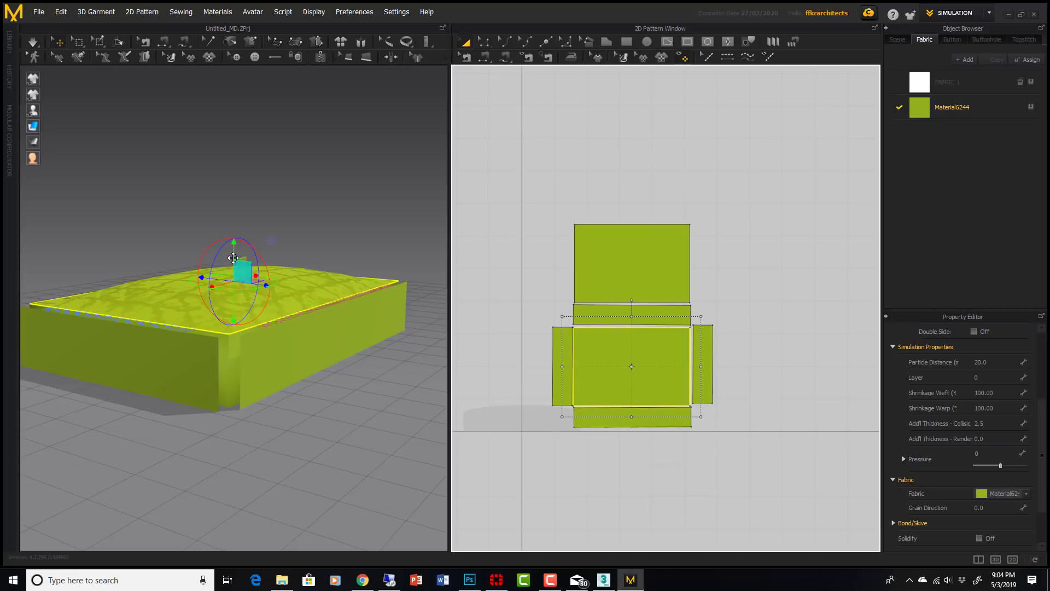
drag(234, 257, 234, 250)
Pull the right and upper strip patterns of the 2D layout slightly outward from the cushion's sides in 3D
right_drag(310, 292, 179, 298)
click(326, 379)
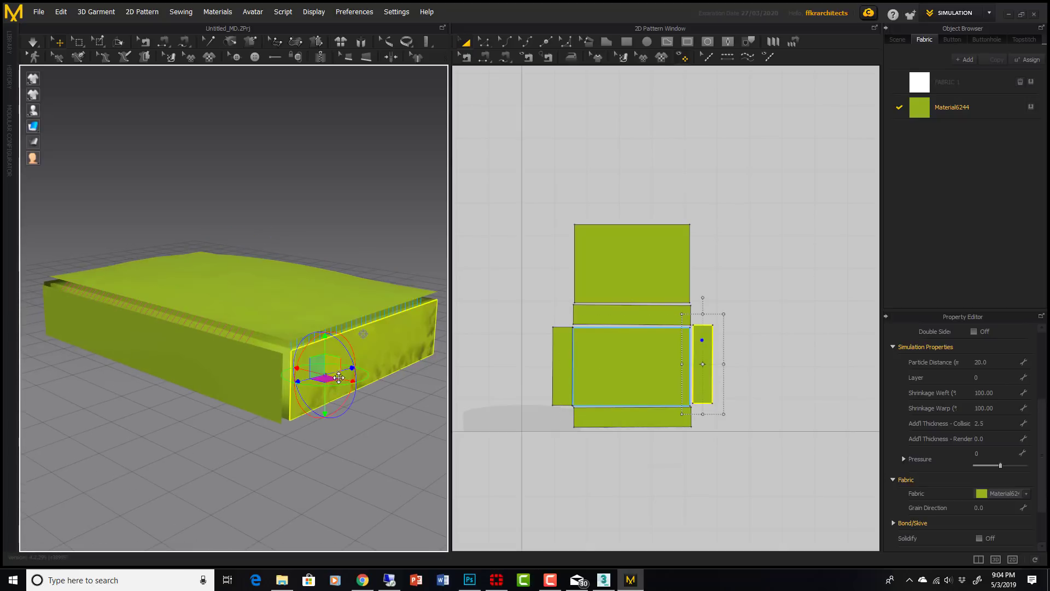
drag(346, 378, 356, 381)
right_drag(224, 387, 317, 427)
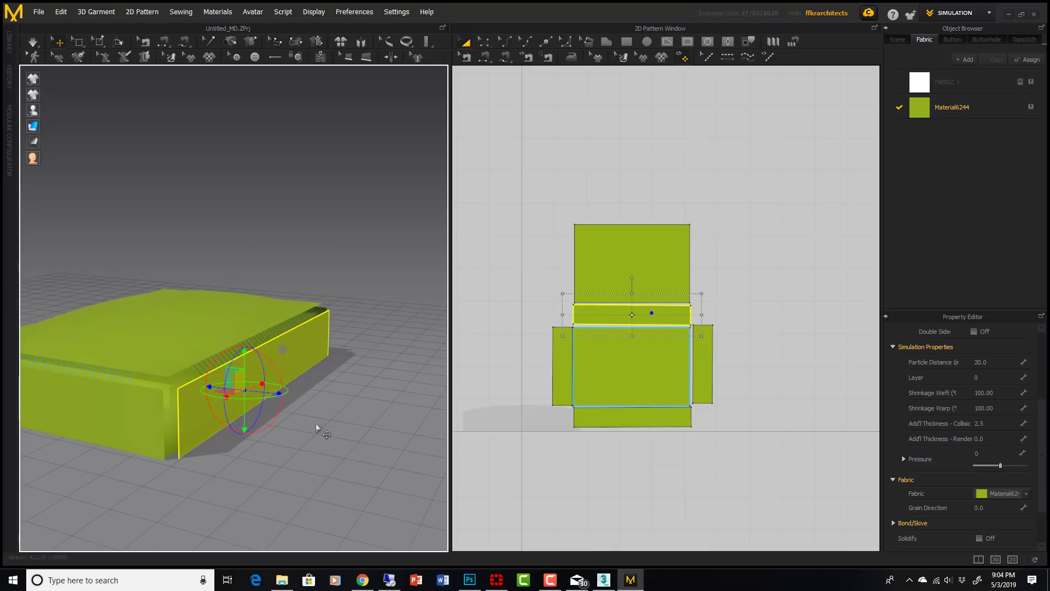
right_drag(122, 281, 310, 349)
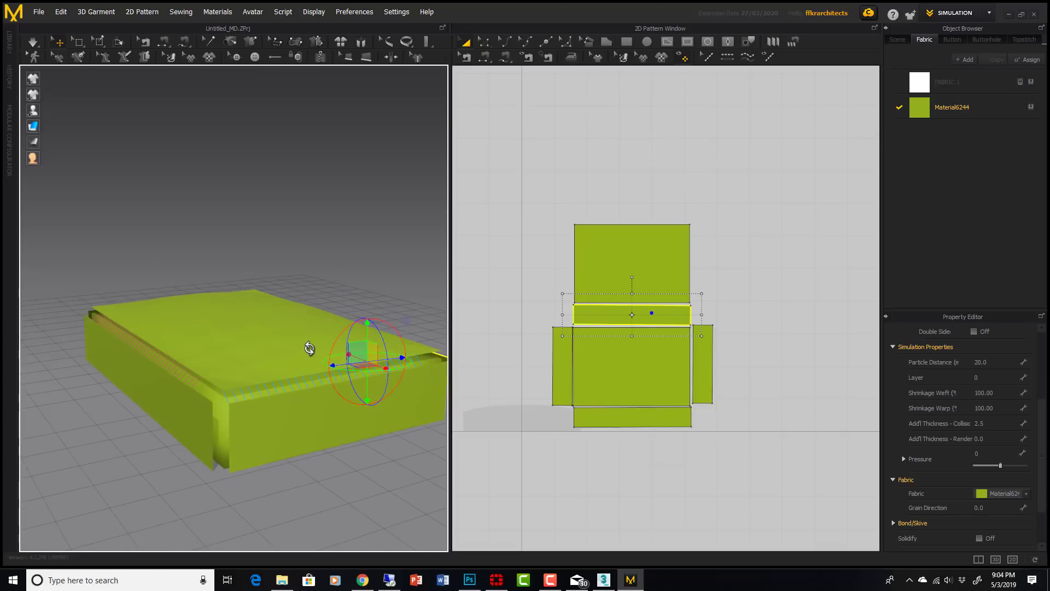
scroll(308, 399, up, 2)
right_drag(307, 402, 267, 390)
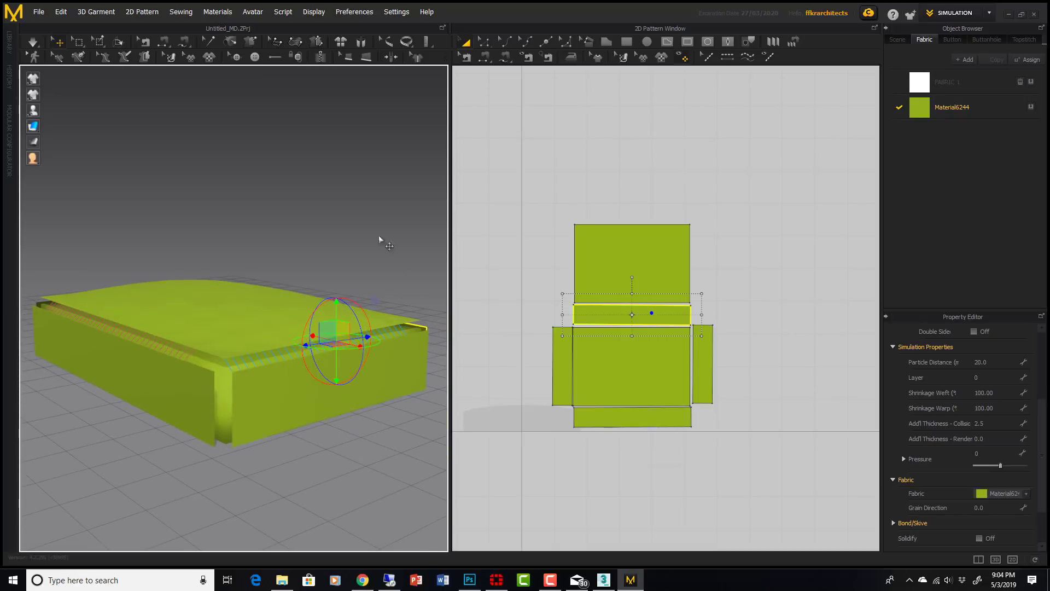
Lower the topmost large pattern of the 2D layout slightly below the cushion's underside in 3D
right_drag(323, 418, 321, 382)
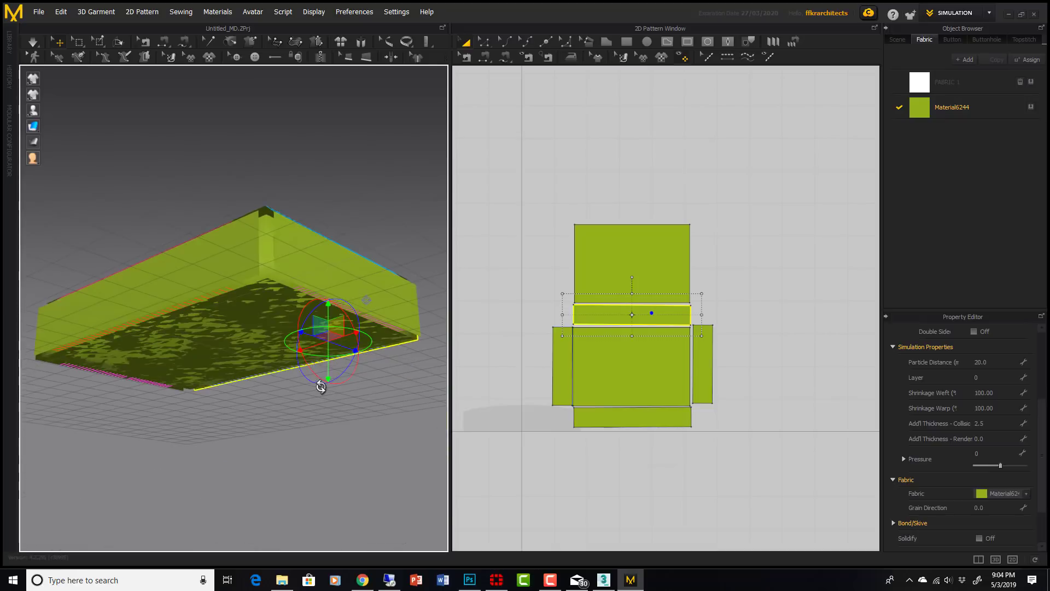
click(258, 309)
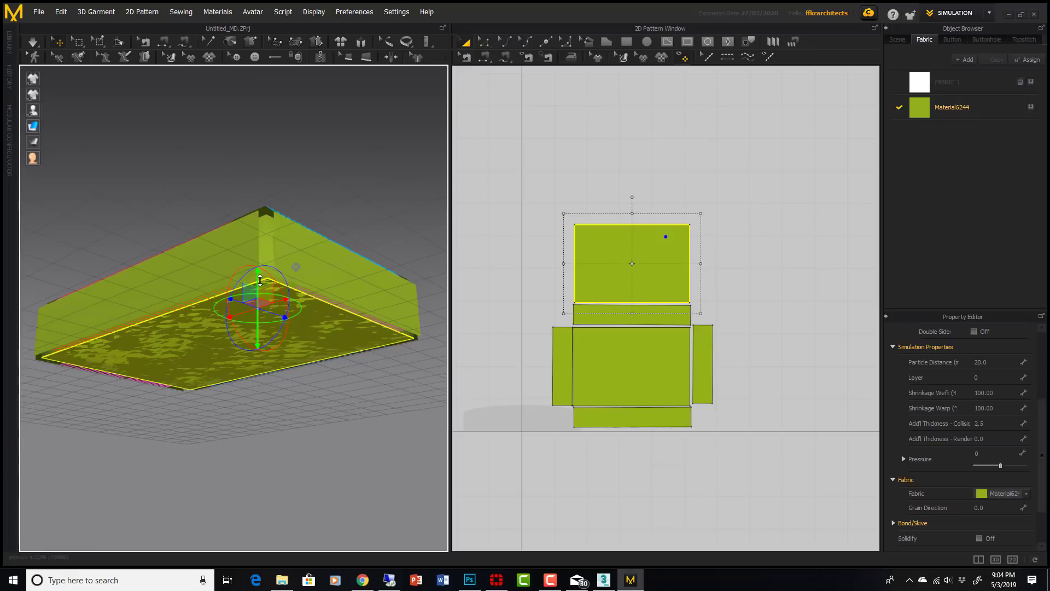
drag(260, 281, 261, 290)
right_drag(284, 332, 408, 306)
middle_drag(290, 327, 451, 408)
right_drag(284, 336, 257, 356)
right_drag(375, 424, 218, 314)
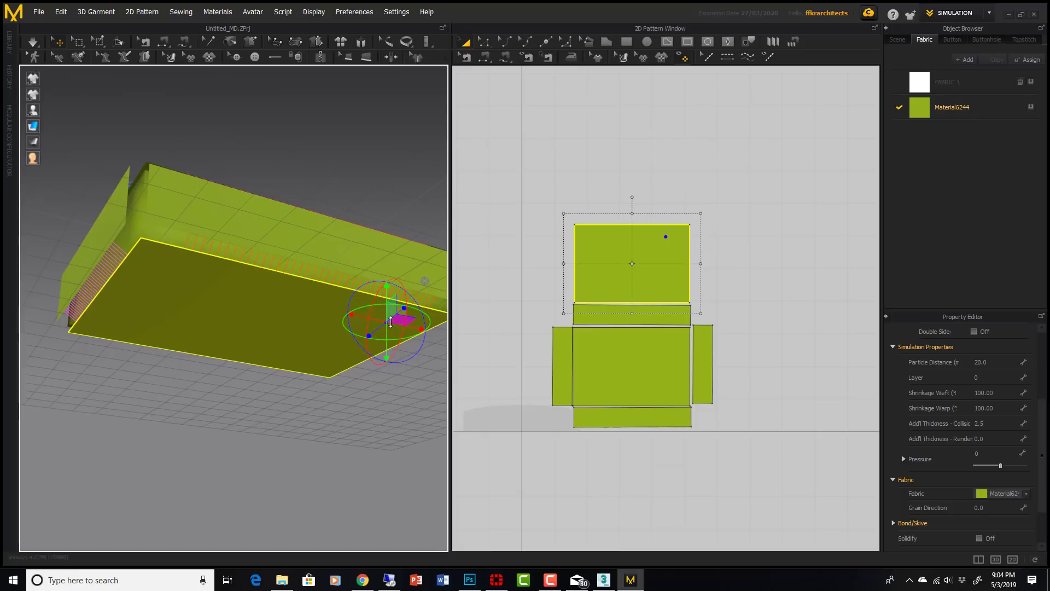
Slide the bottom panel horizontally to line it up beneath the cushion
right_drag(382, 340, 341, 336)
drag(341, 335, 563, 370)
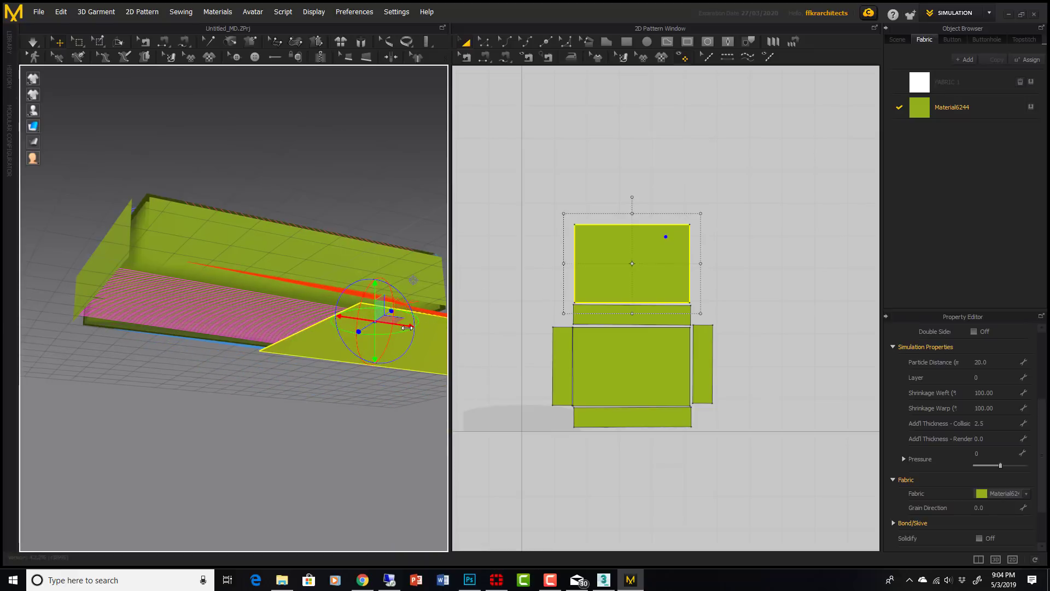
drag(407, 327, 218, 326)
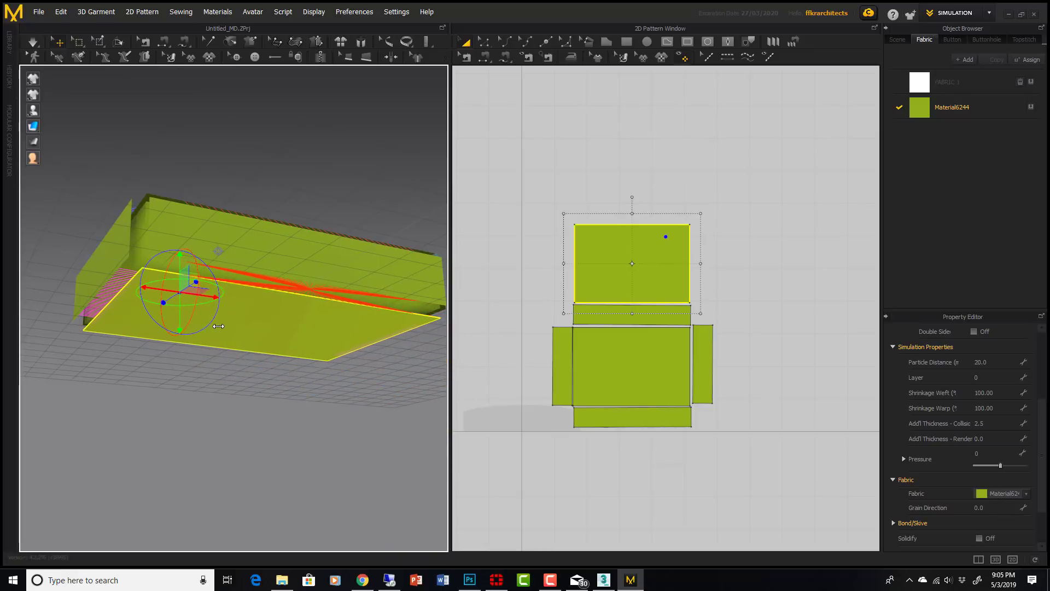
right_drag(218, 326, 303, 306)
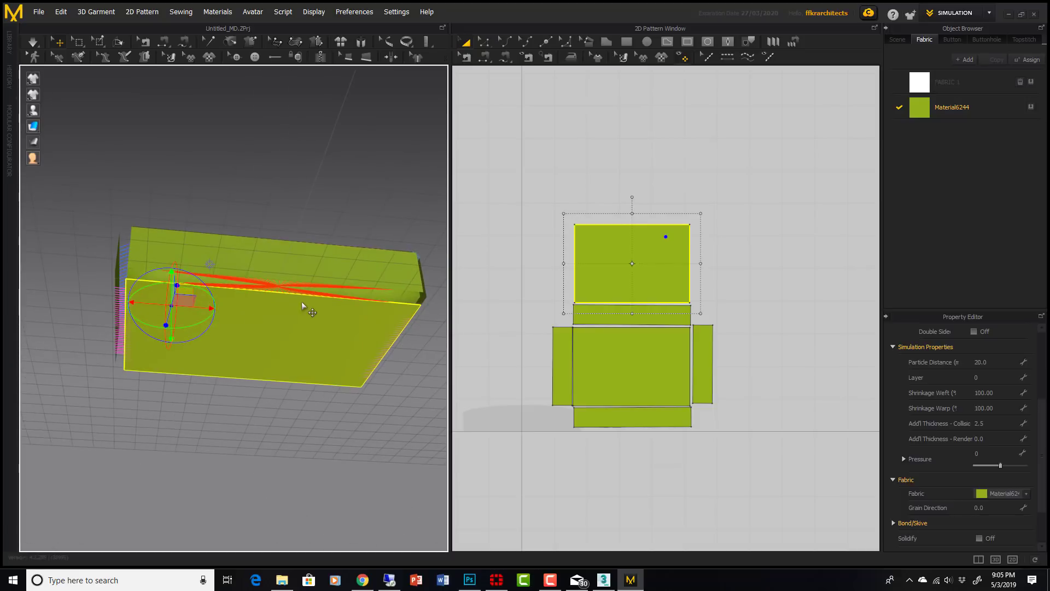
Examine the patterns around the cushion from several sides, checking their spacing and the existing seam connections
scroll(371, 390, down, 2)
right_drag(313, 459, 401, 441)
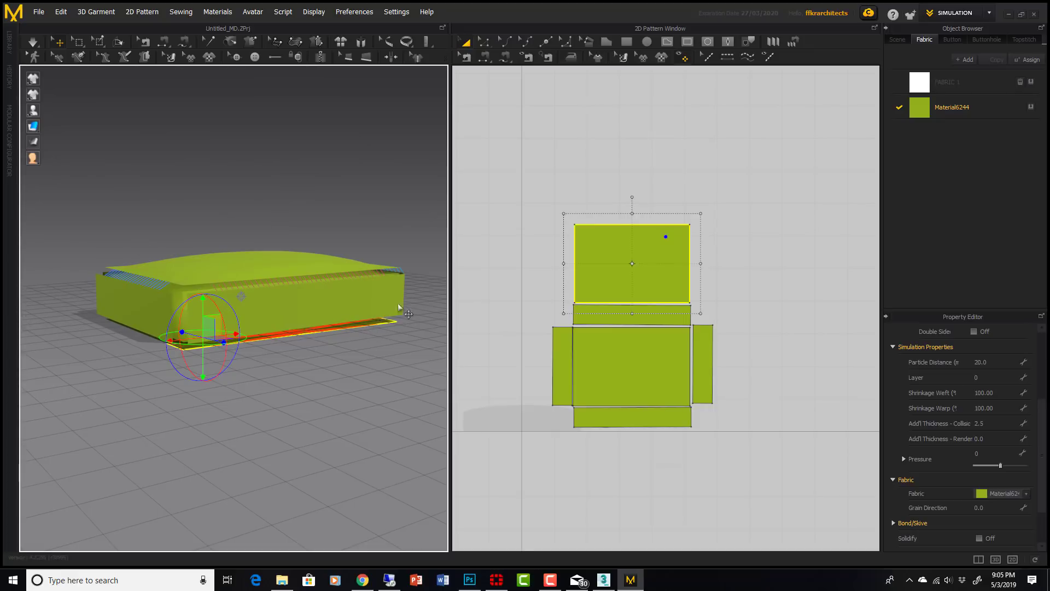
mouse_move(368, 324)
right_down()
mouse_move(359, 274)
mouse_move(327, 251)
mouse_move(356, 307)
mouse_move(376, 317)
right_up()
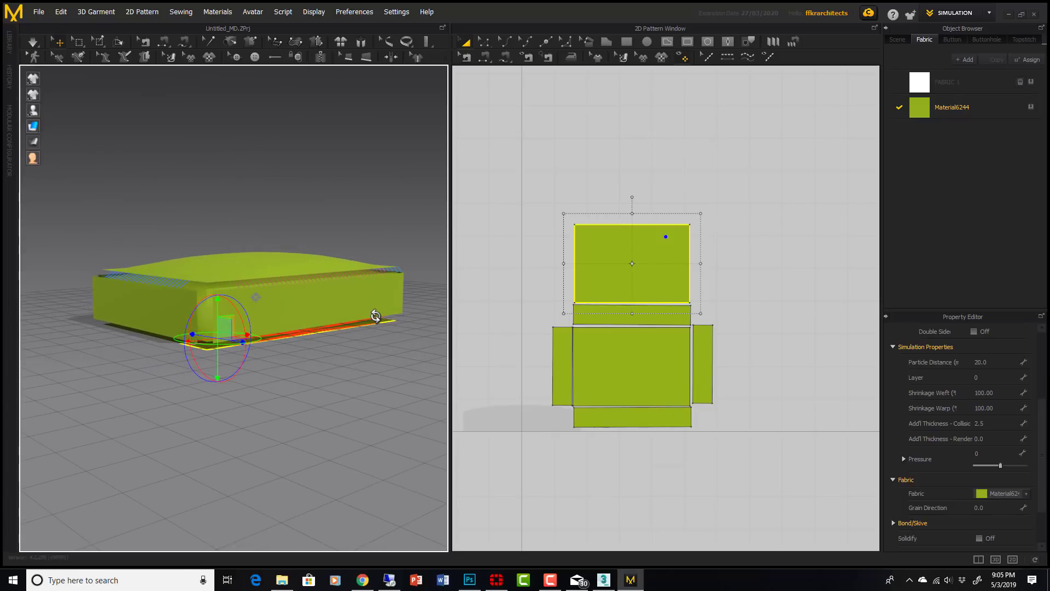
scroll(614, 306, up, 2)
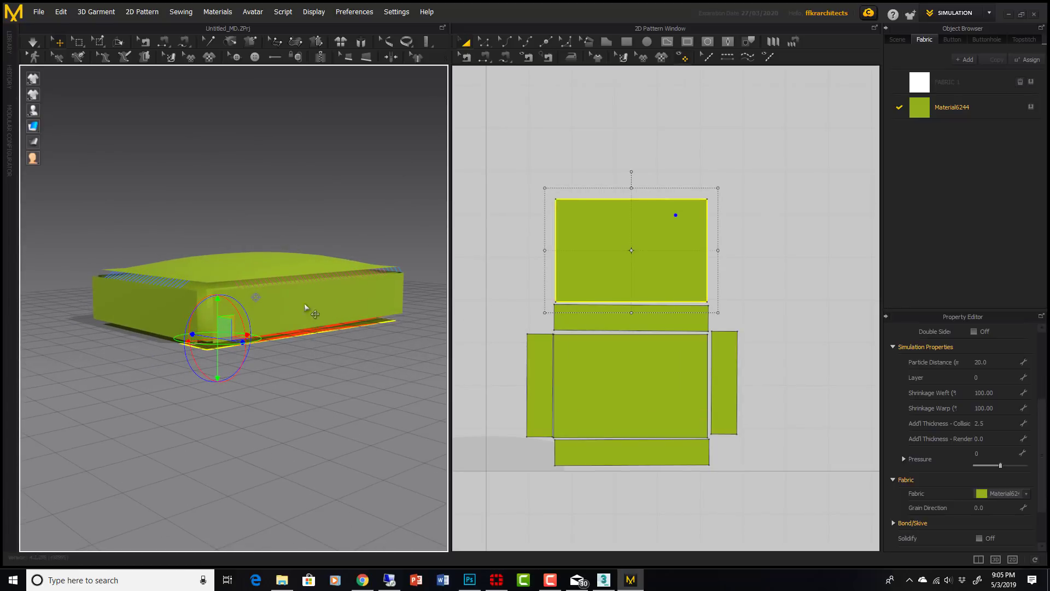
scroll(680, 339, down, 2)
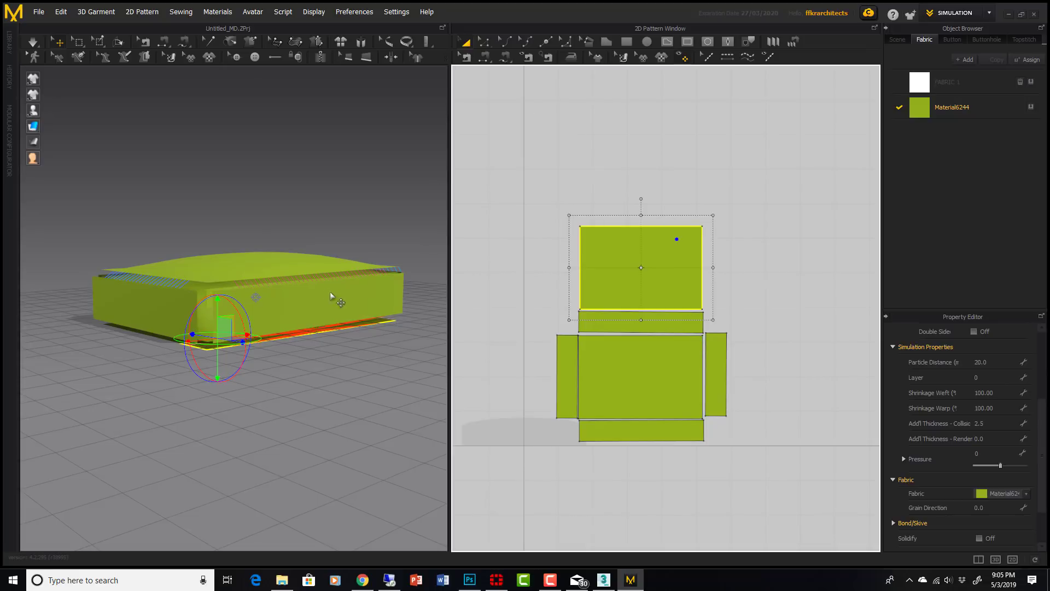
right_drag(302, 290, 276, 335)
scroll(258, 350, up, 4)
middle_drag(295, 336, 339, 292)
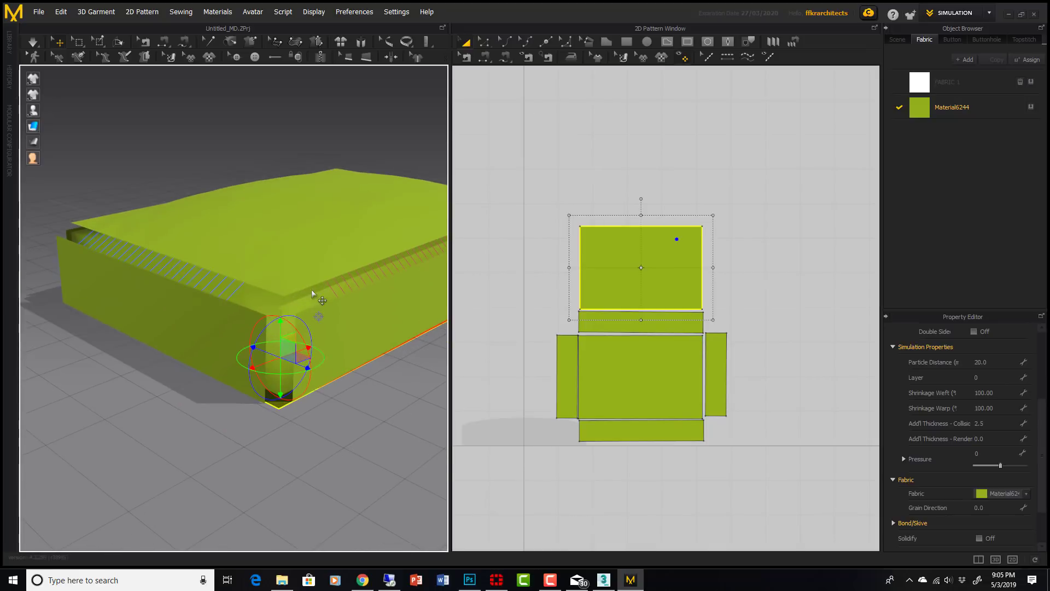
Delete all the automatically generated sewing lines between the six patterns
click(466, 57)
click(651, 441)
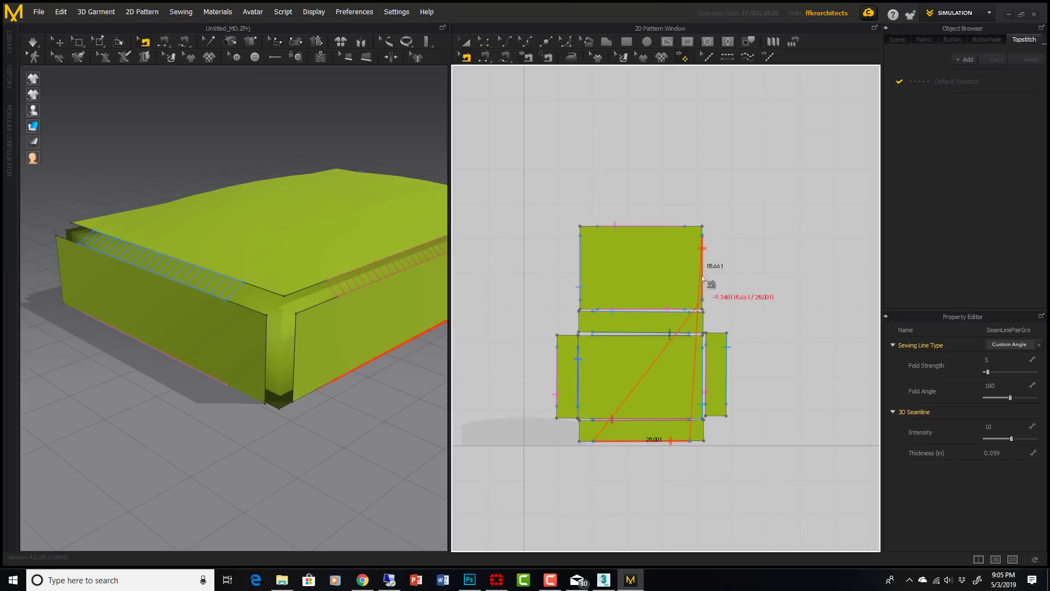
key(Delete)
click(663, 310)
key(Delete)
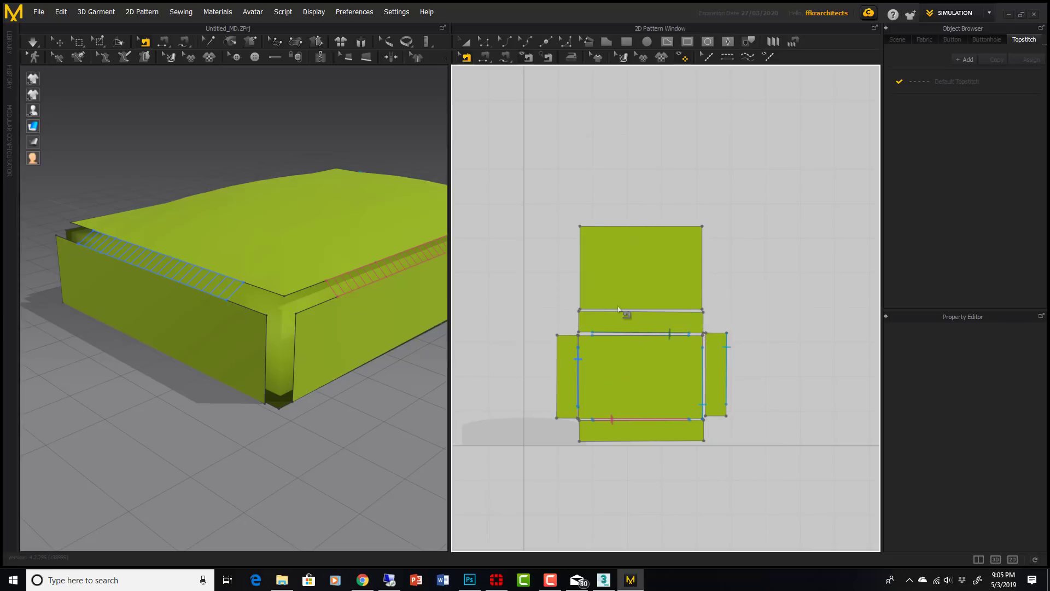
click(671, 334)
key(Delete)
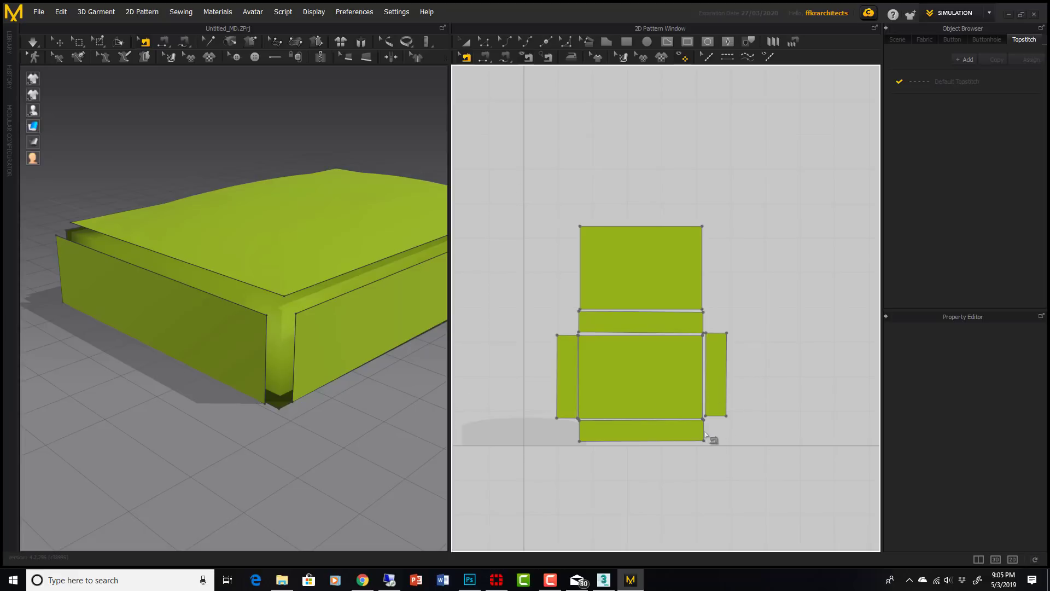
With Segment Sewing, sew the upper edges of the lower and left strips to the matching edges of the top panel in 3D
scroll(316, 367, down, 2)
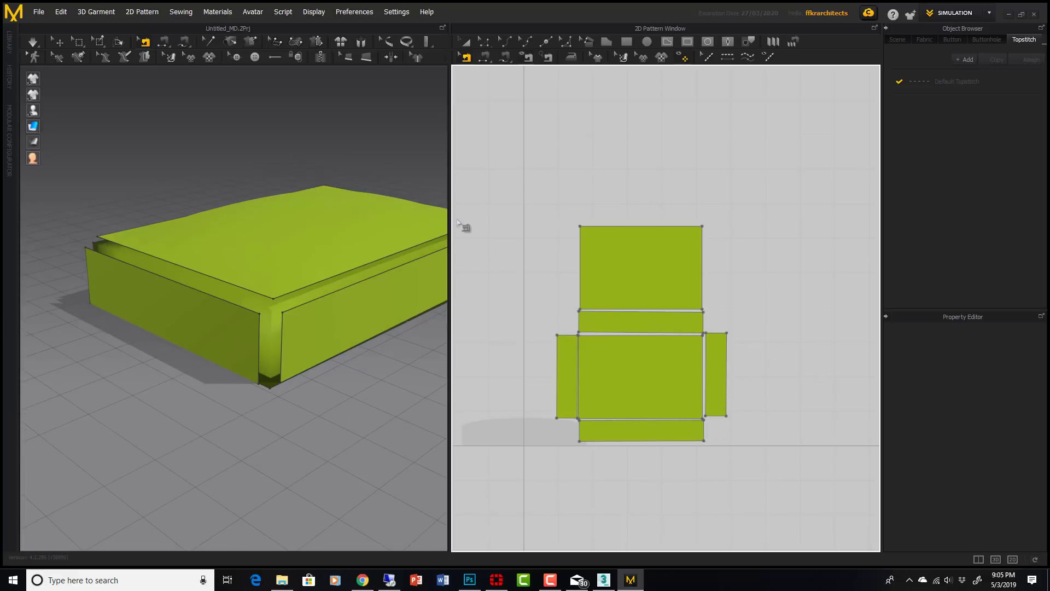
click(485, 57)
click(579, 309)
scroll(339, 342, down, 1)
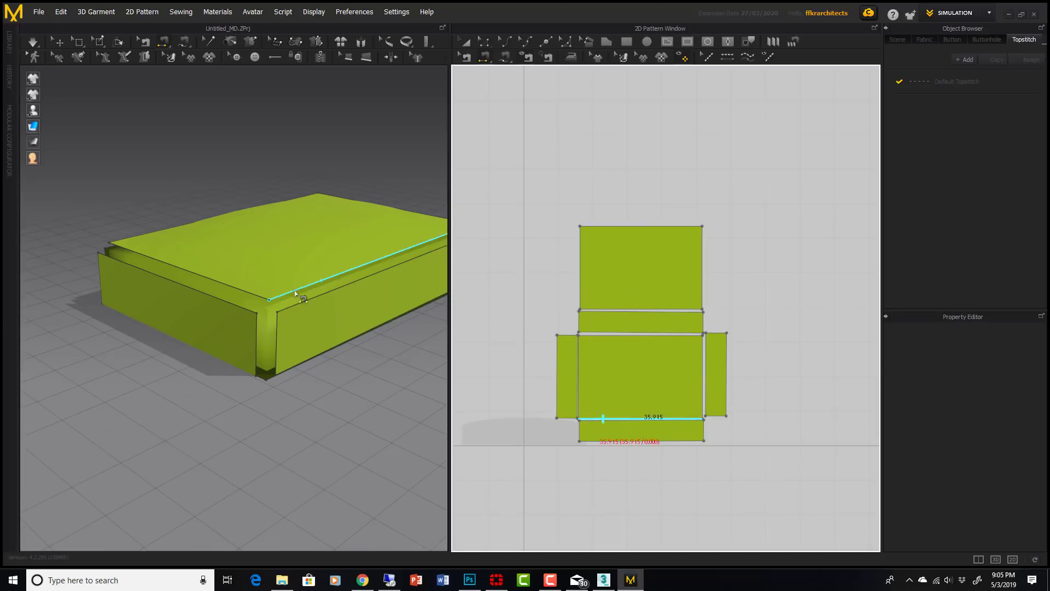
right_drag(347, 343, 342, 333)
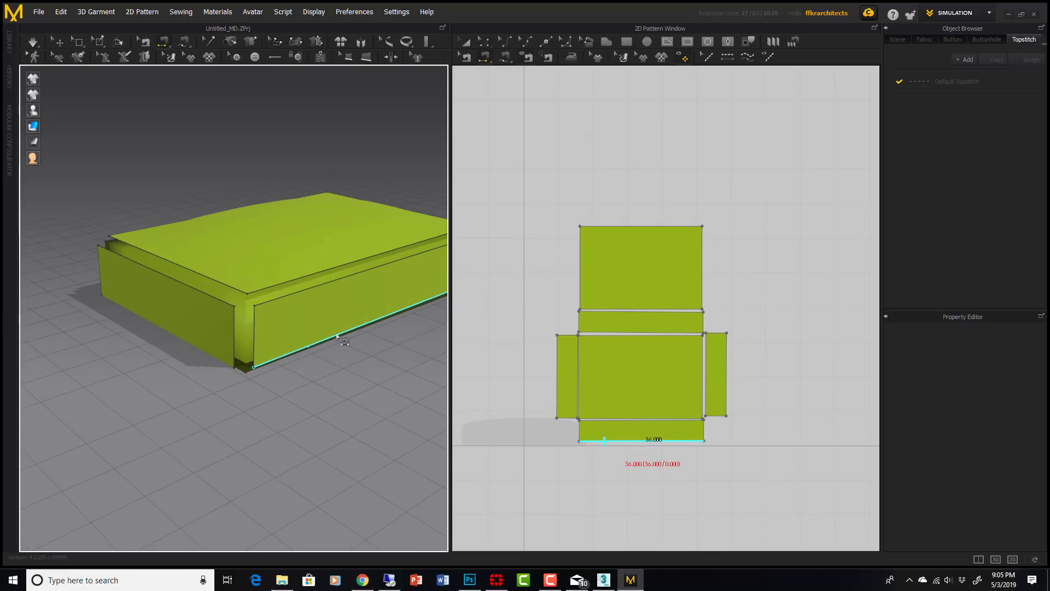
click(312, 290)
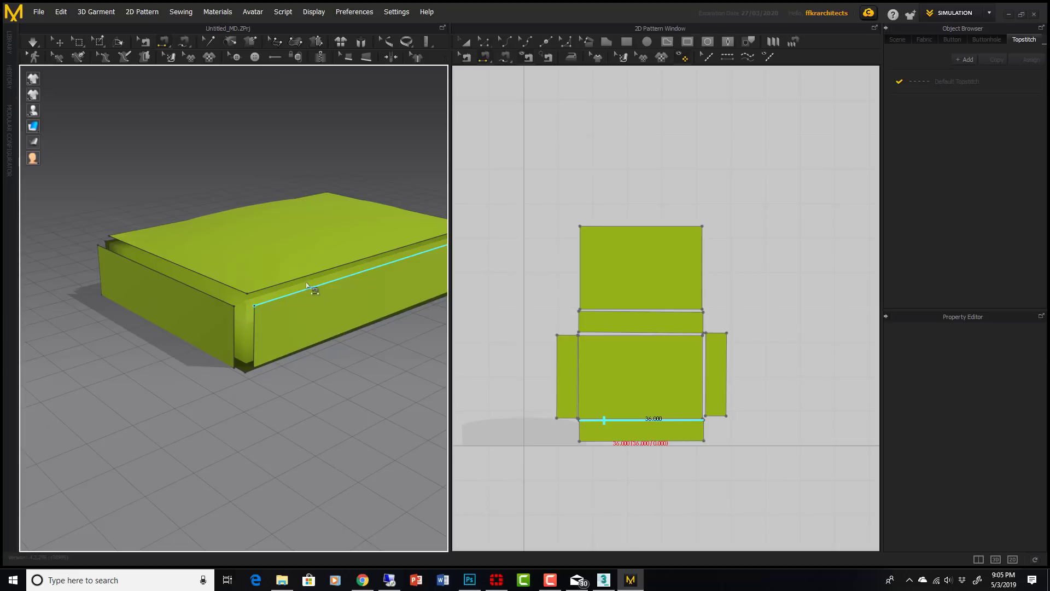
click(279, 285)
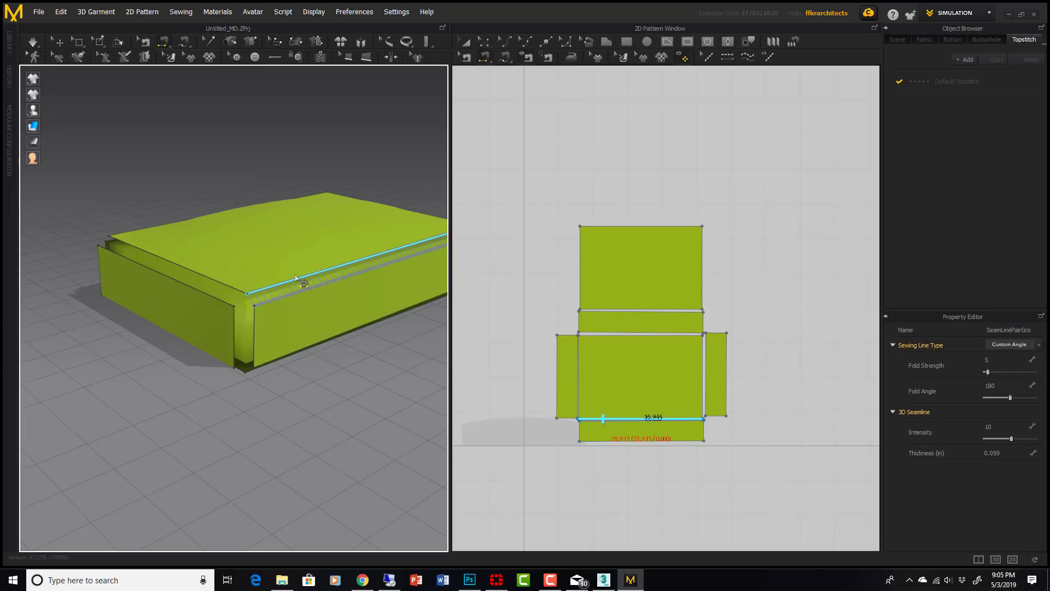
click(201, 293)
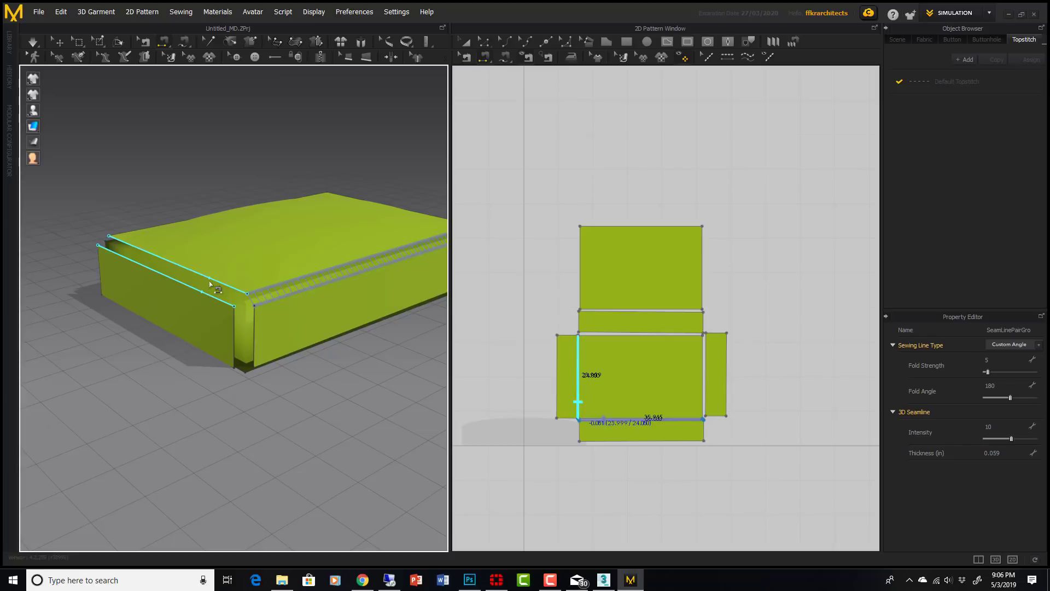
click(210, 283)
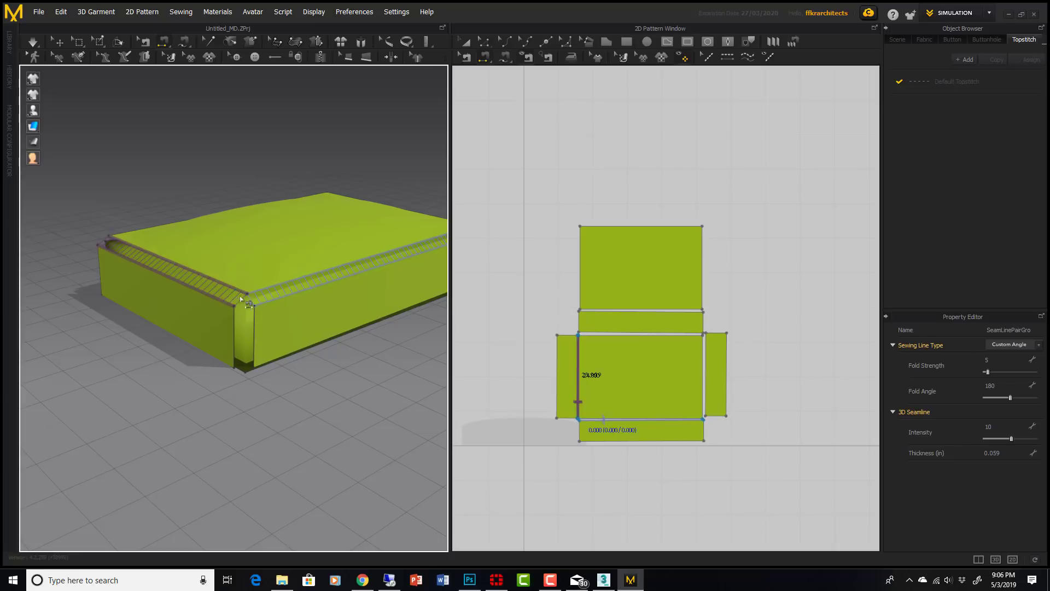
Sew the left strip's two short ends to the adjoining ends of the lower and upper strips at the cushion corners
click(234, 326)
click(255, 327)
right_drag(255, 326, 274, 310)
click(294, 340)
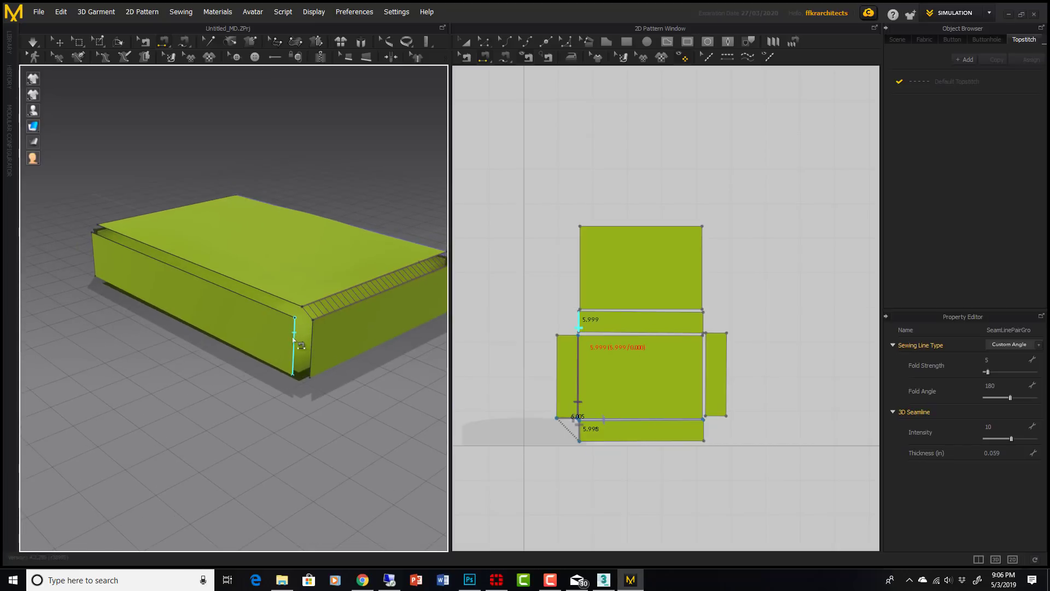
click(308, 340)
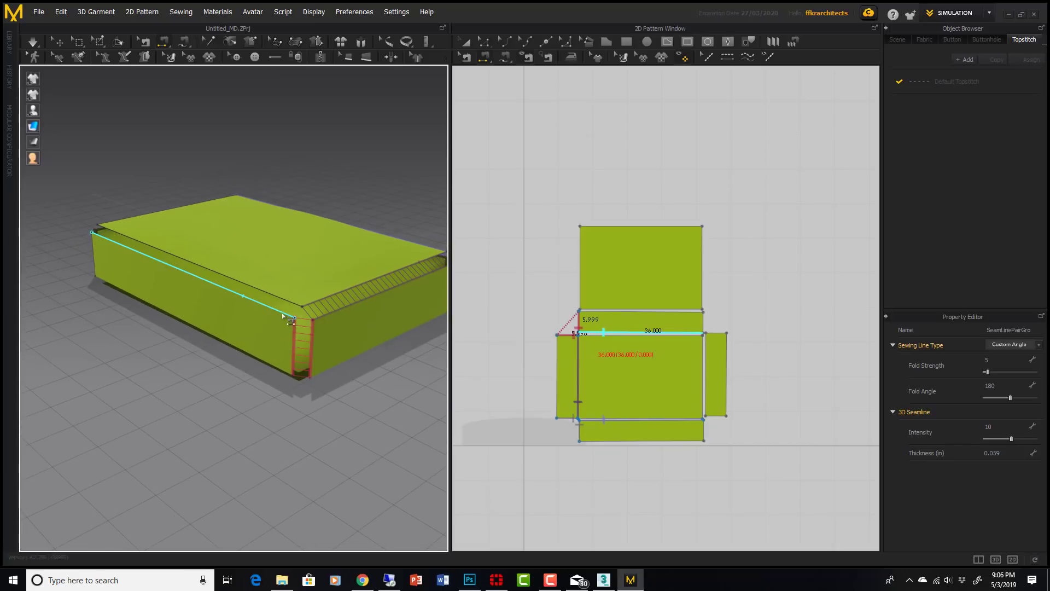
Sew the upper and right strips to the top panel and close the right strip's two vertical corners with its neighbours
click(248, 301)
click(253, 290)
scroll(245, 299, down, 1)
right_drag(243, 301, 355, 273)
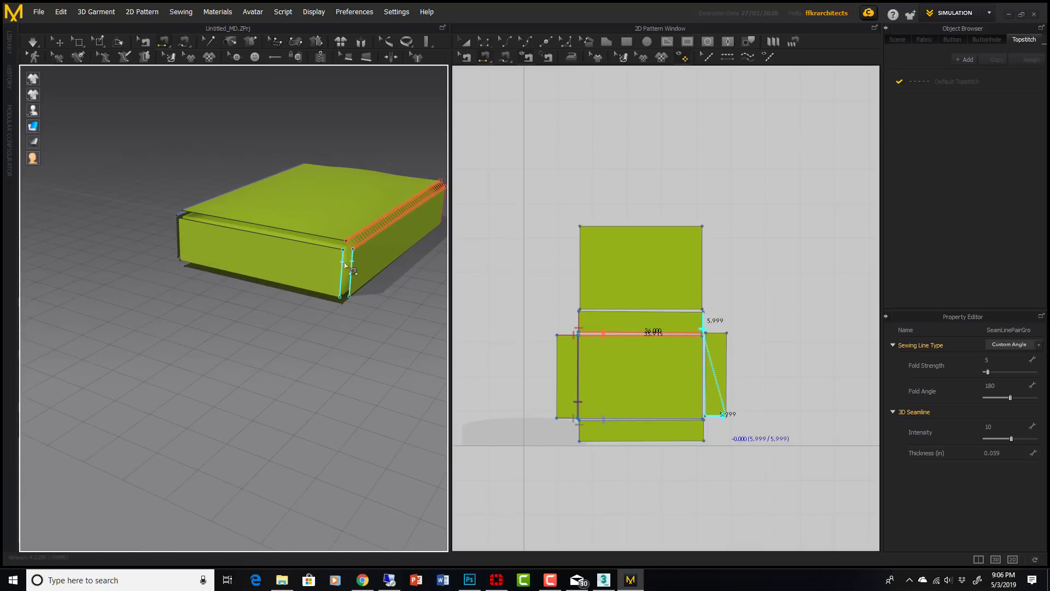
click(343, 264)
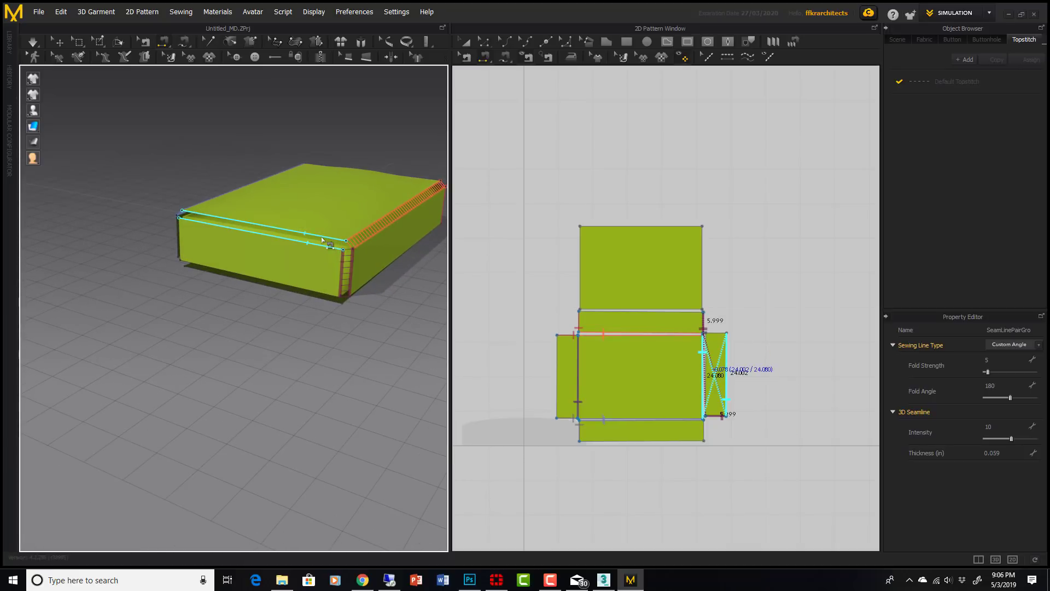
click(323, 239)
mouse_move(281, 246)
right_down()
mouse_move(352, 248)
mouse_move(265, 247)
mouse_move(291, 245)
mouse_move(296, 215)
mouse_move(264, 253)
right_up()
click(253, 237)
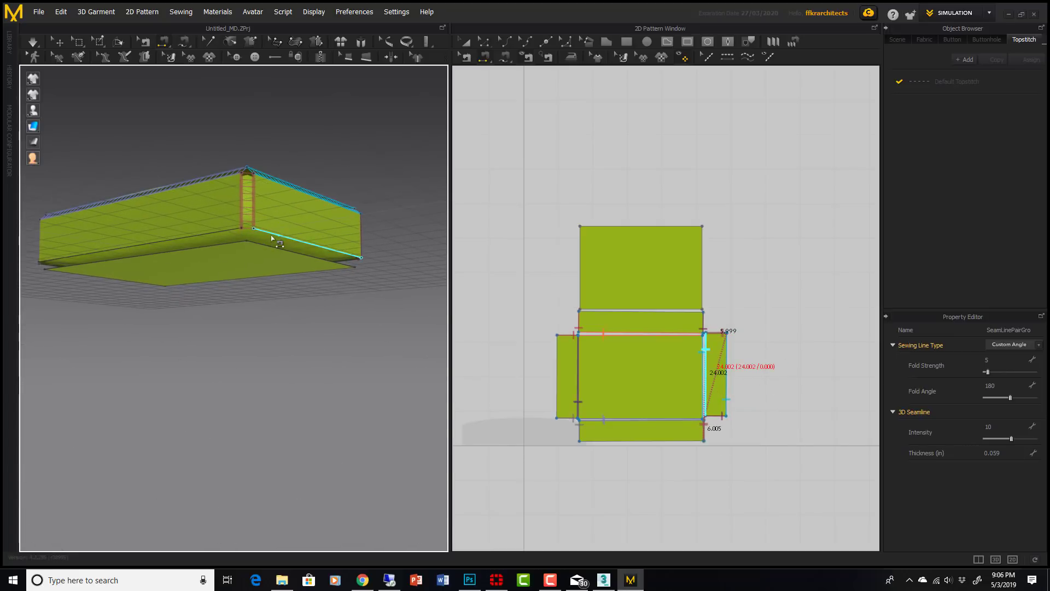
Sew the bottom edges of the four side strips to the adjacent edges of the bottom panel in 3D
click(278, 239)
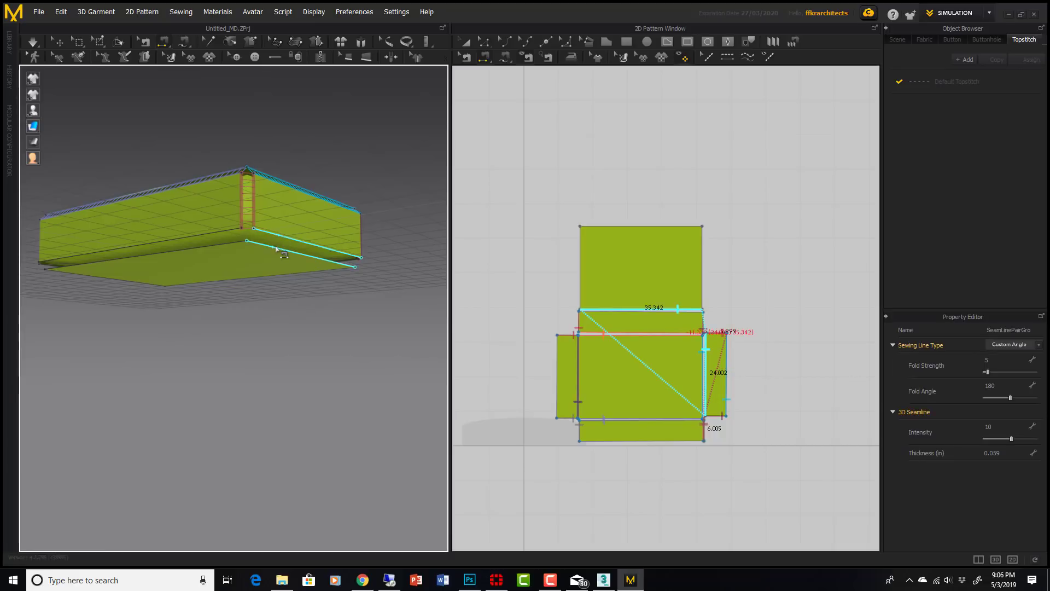
click(226, 247)
mouse_move(226, 249)
right_down()
mouse_move(355, 254)
mouse_move(219, 251)
right_up()
click(133, 220)
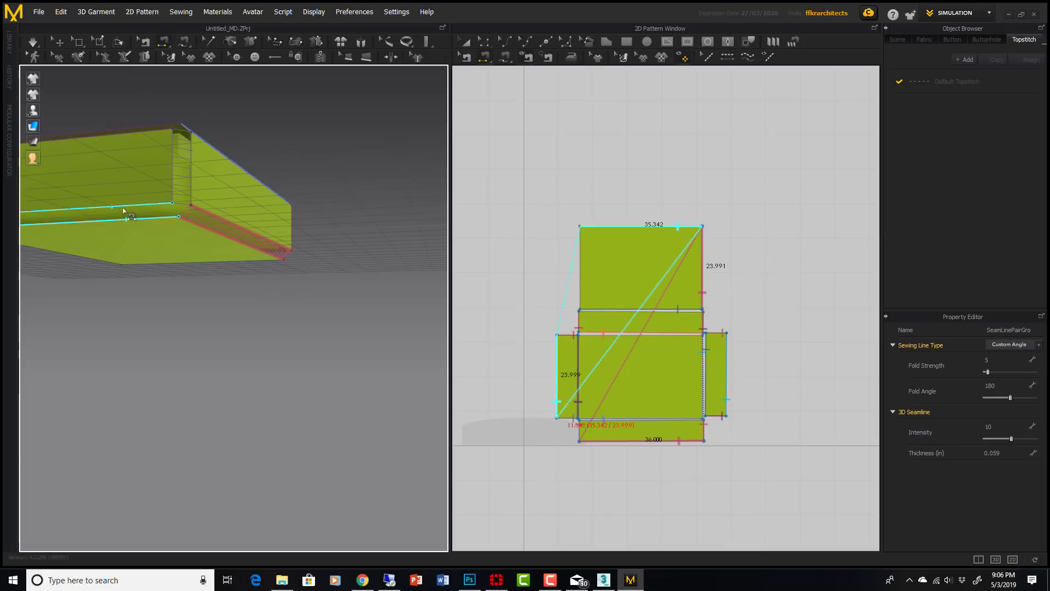
click(124, 211)
right_drag(145, 234, 274, 312)
click(343, 240)
click(329, 238)
click(158, 297)
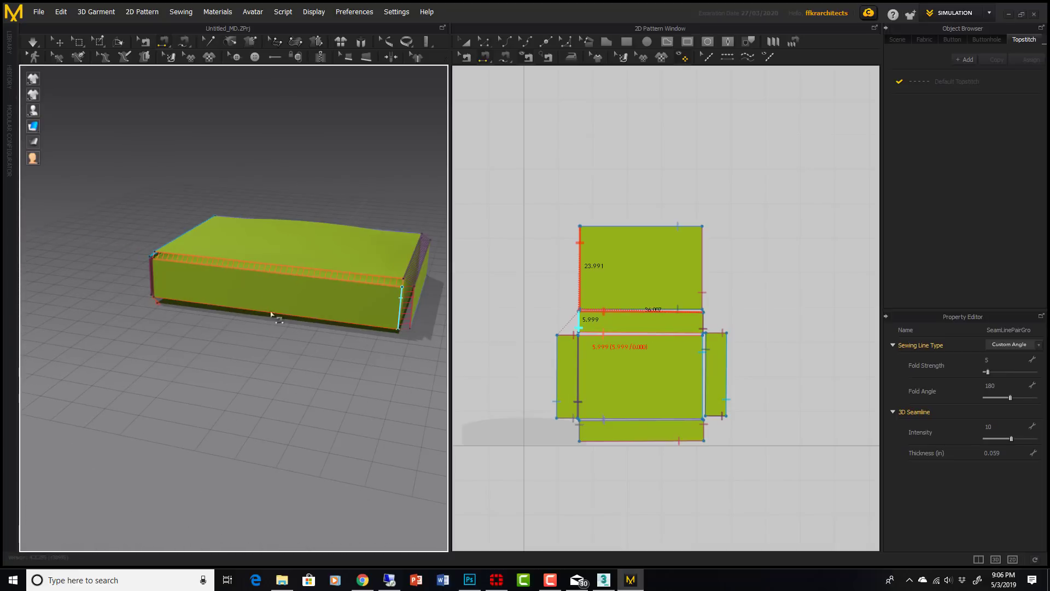
Try ground collision in the simulation properties, inspecting the cushion from below, and switch it back off
right_click(231, 361)
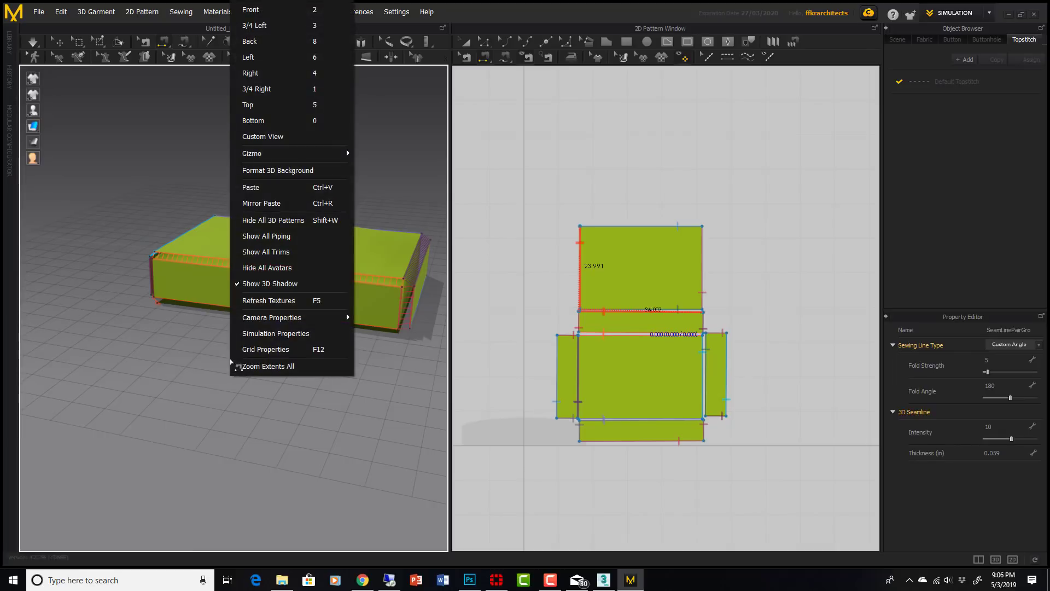
click(263, 334)
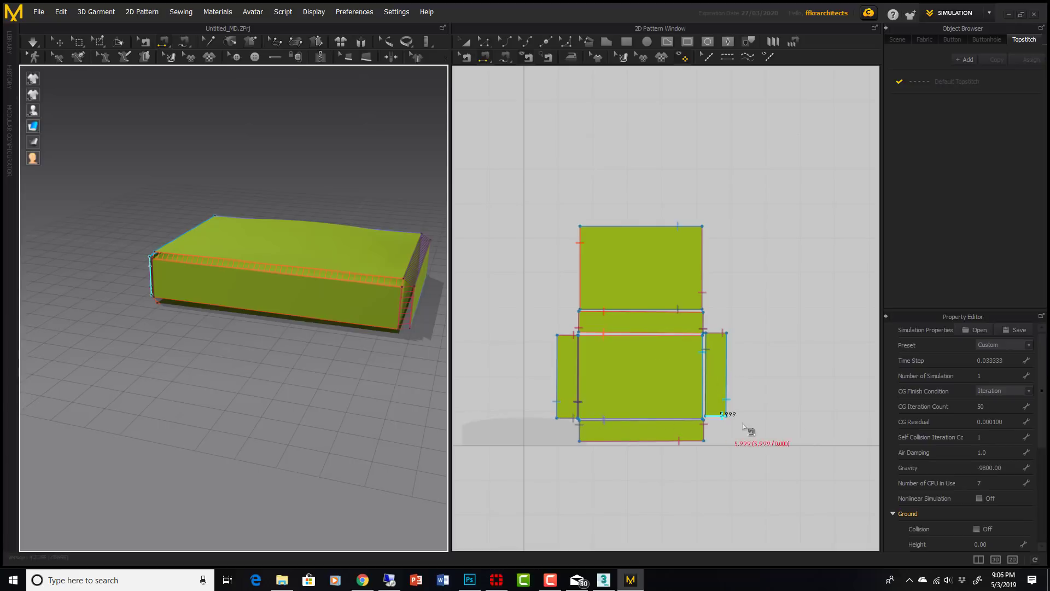
scroll(969, 487, down, 3)
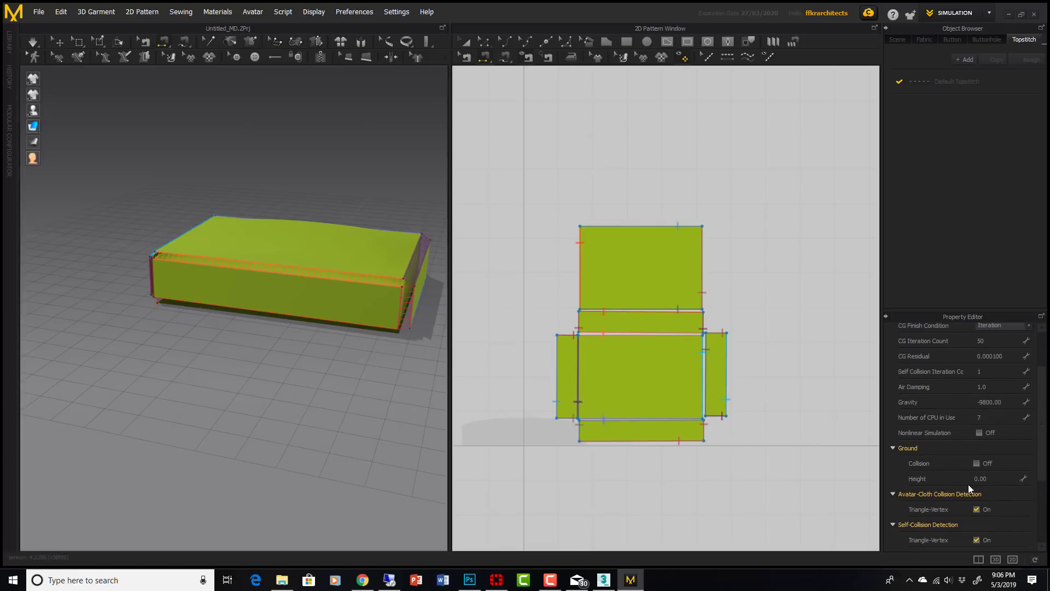
click(977, 464)
right_drag(362, 363, 413, 244)
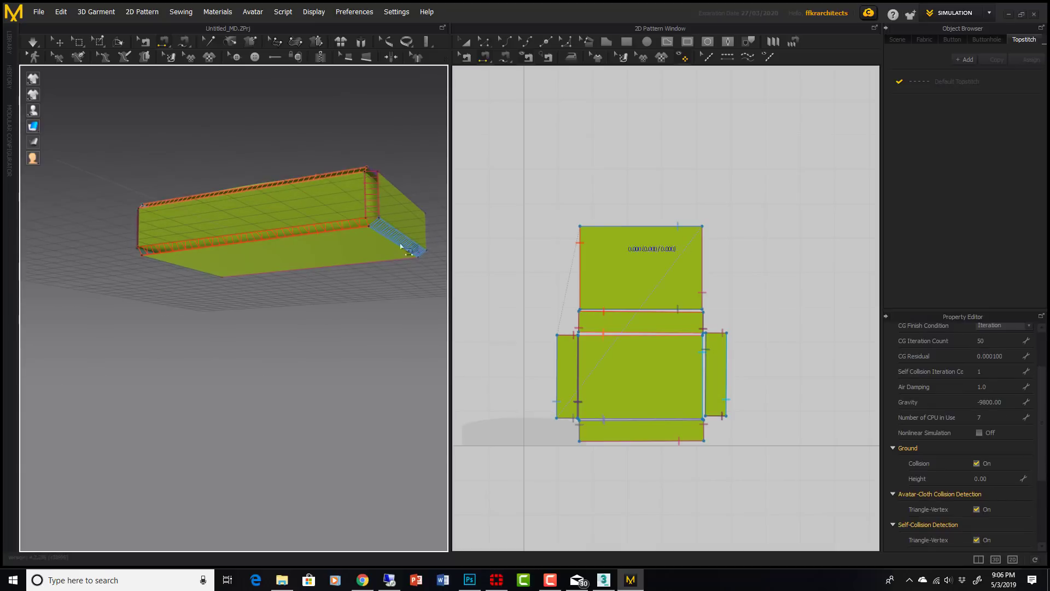
right_drag(382, 283, 348, 331)
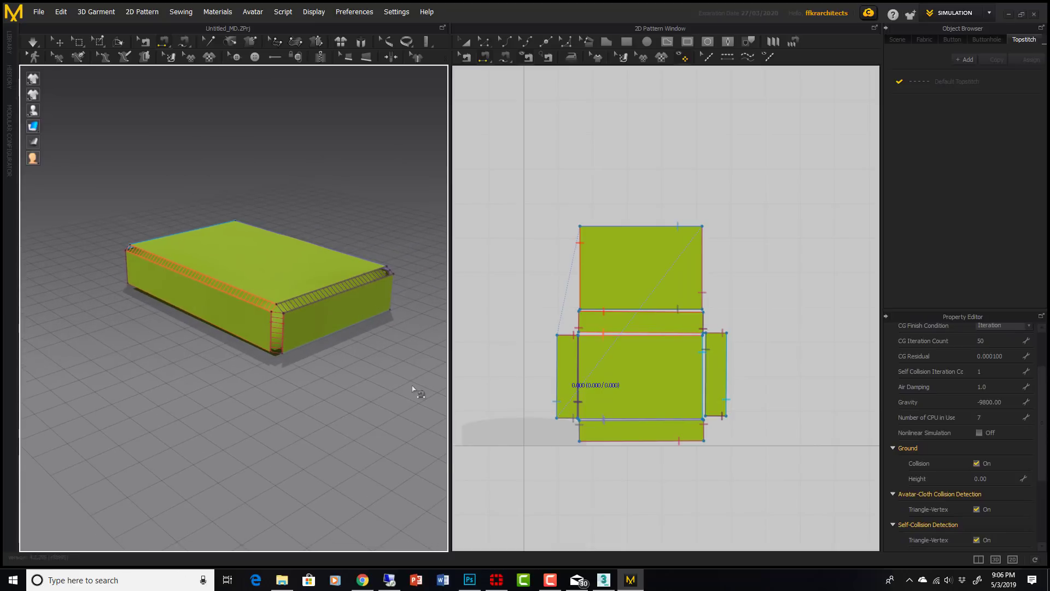
click(977, 464)
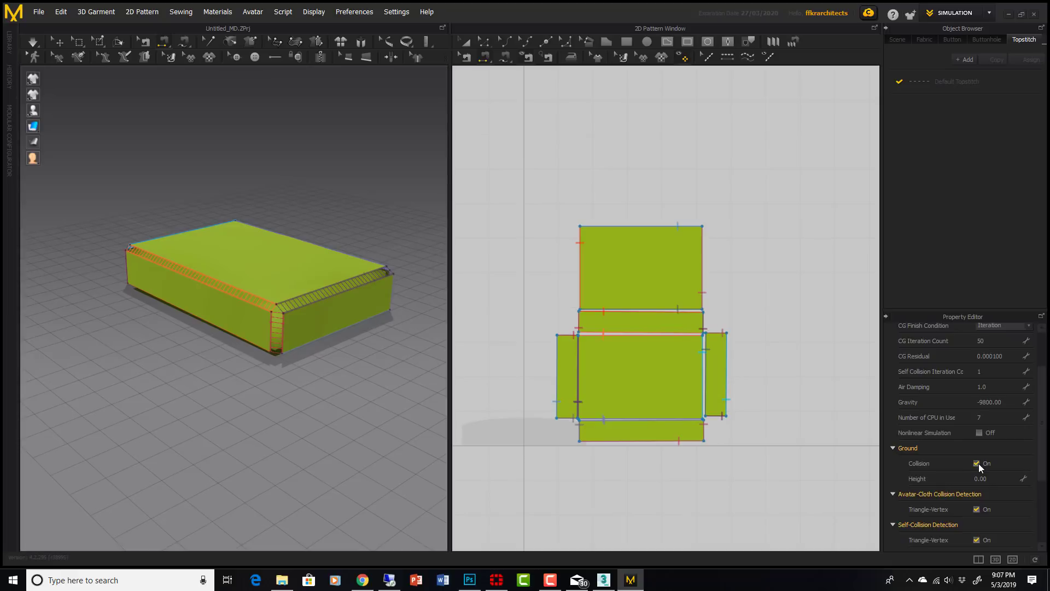
Simulate the garment so the sewn cover drapes around the cushion
click(32, 42)
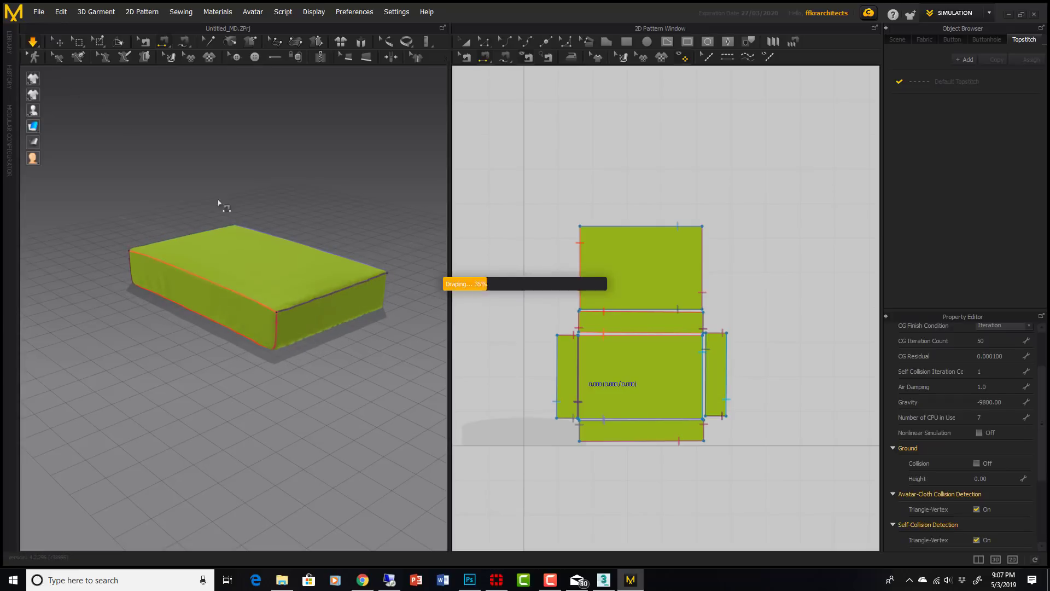
right_drag(218, 204, 642, 314)
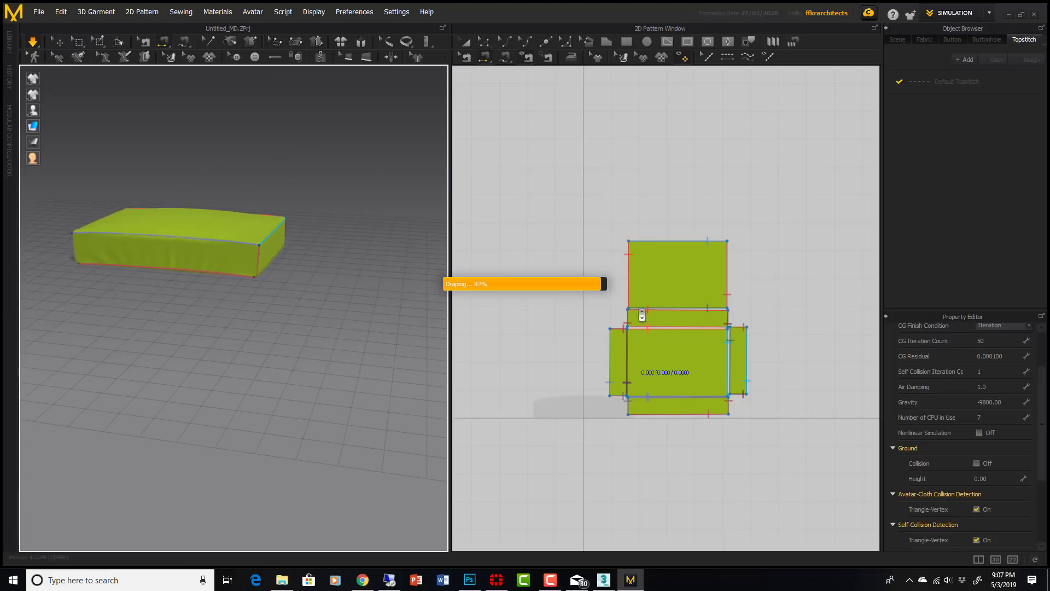
right_drag(237, 297, 265, 300)
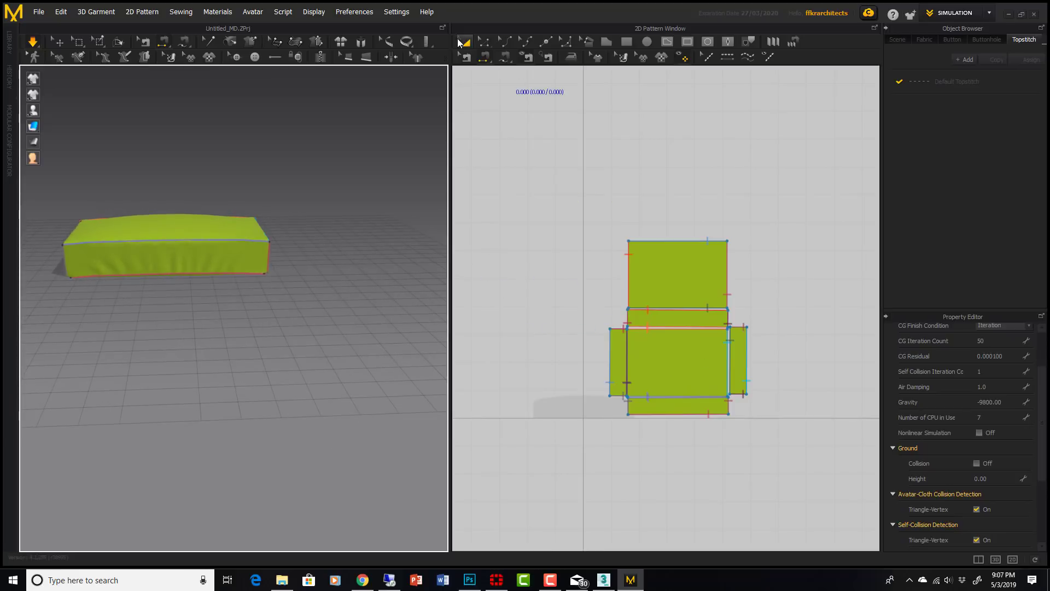
Set the pressure to 2 for the top panel and all four side strips, leaving the bottom panel out of the selection
click(461, 43)
click(680, 359)
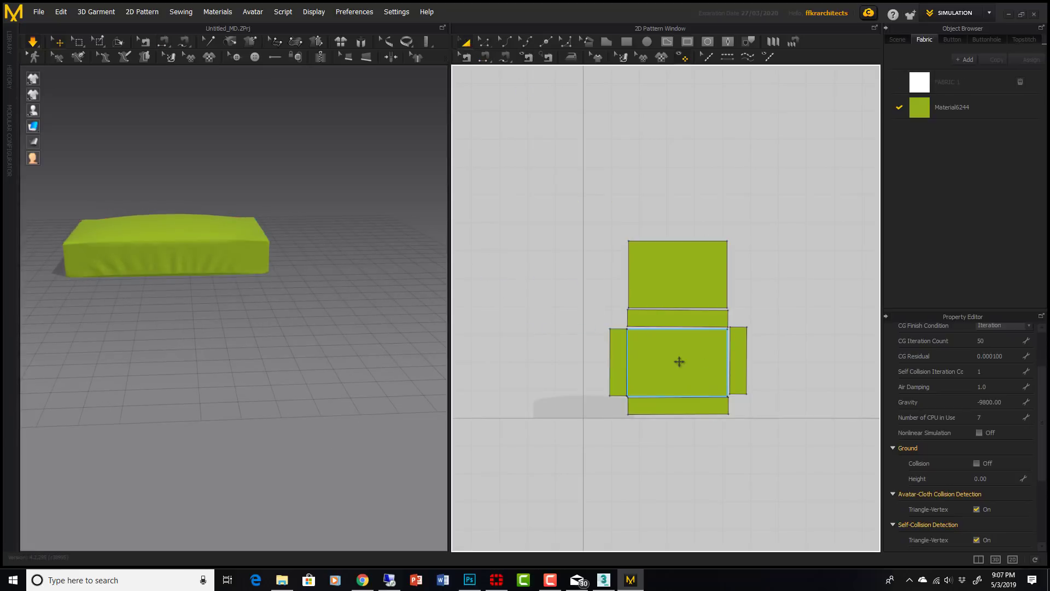
click(622, 379)
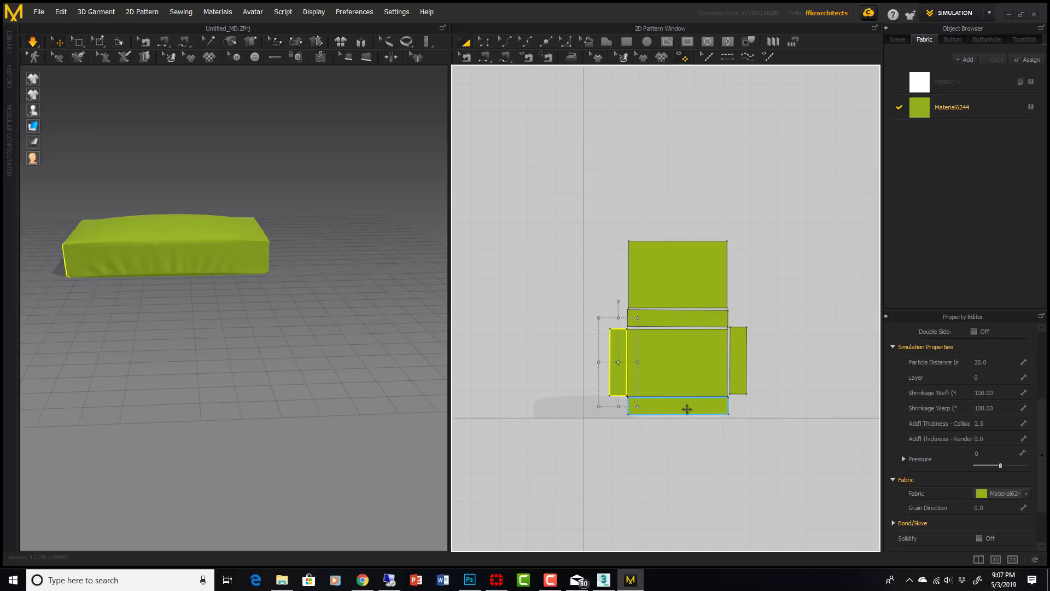
click(686, 409)
shift+click(624, 362)
shift+click(642, 353)
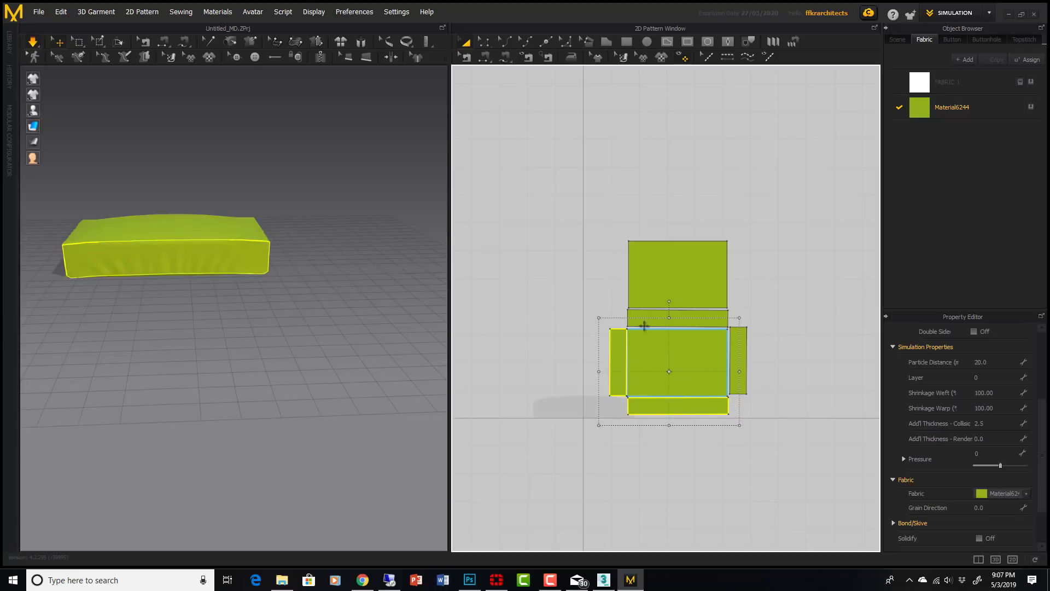
shift+click(647, 313)
shift+click(650, 293)
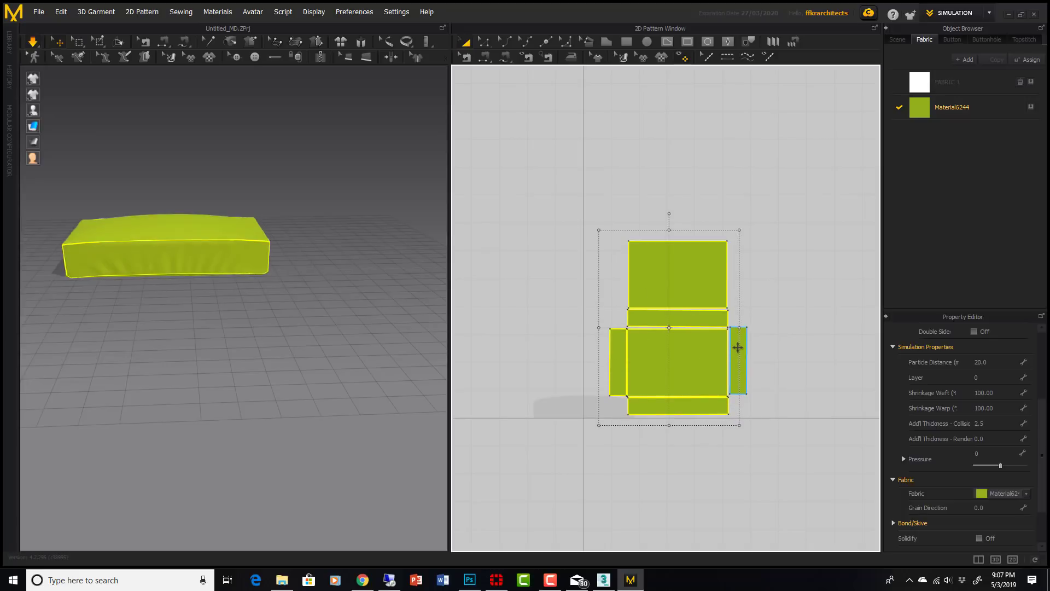
shift+click(739, 347)
right_drag(418, 310, 229, 281)
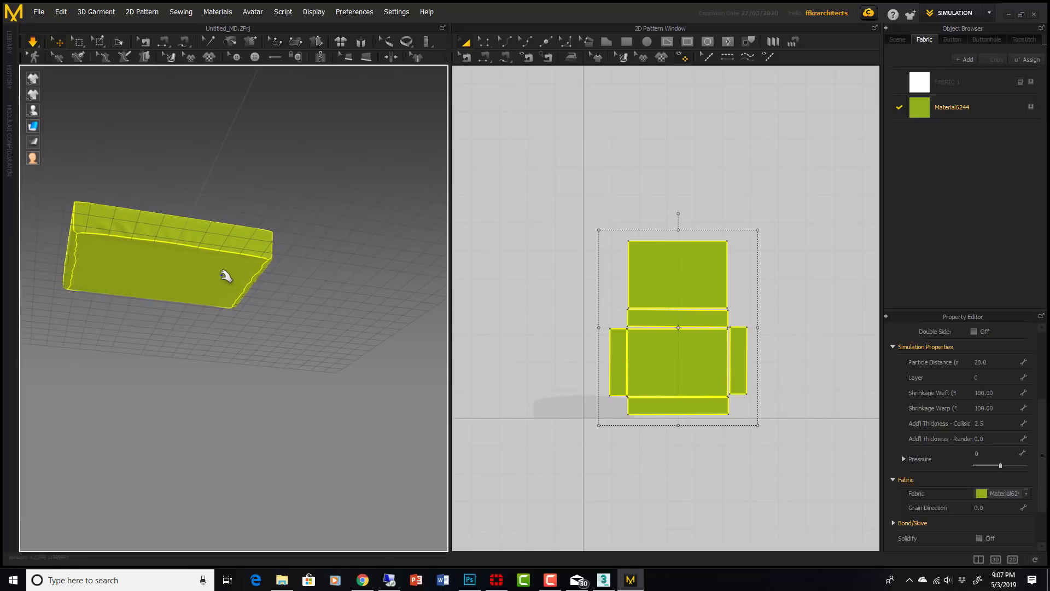
ctrl+click(713, 268)
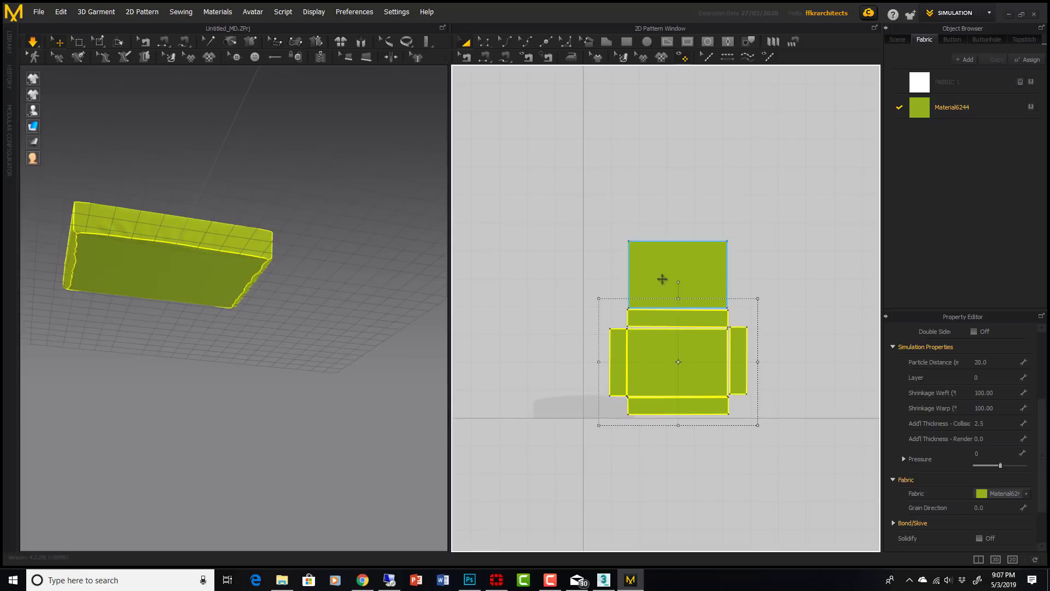
click(995, 454)
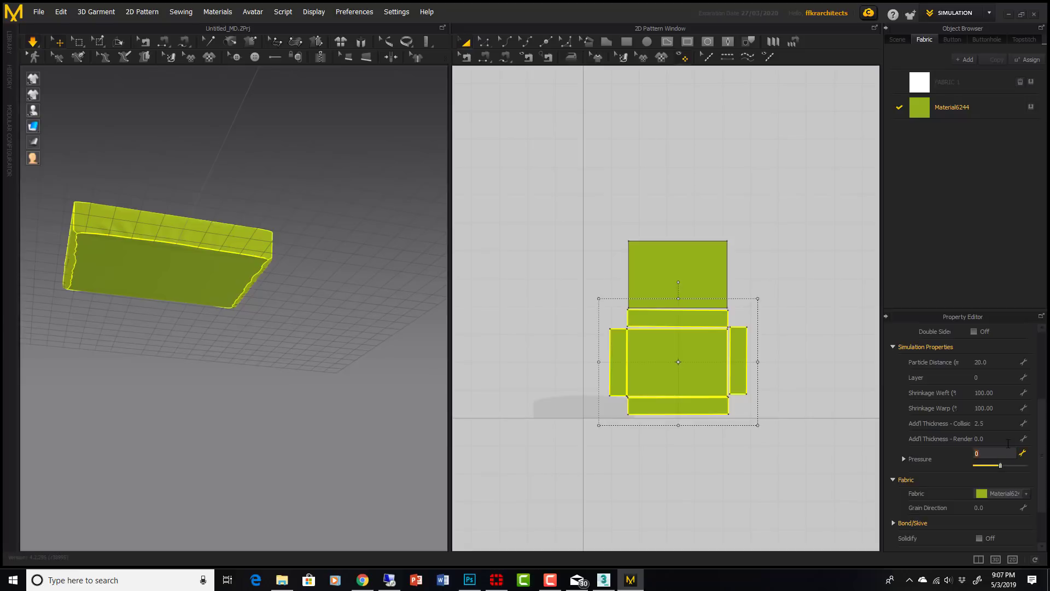
text(2)
key(Return)
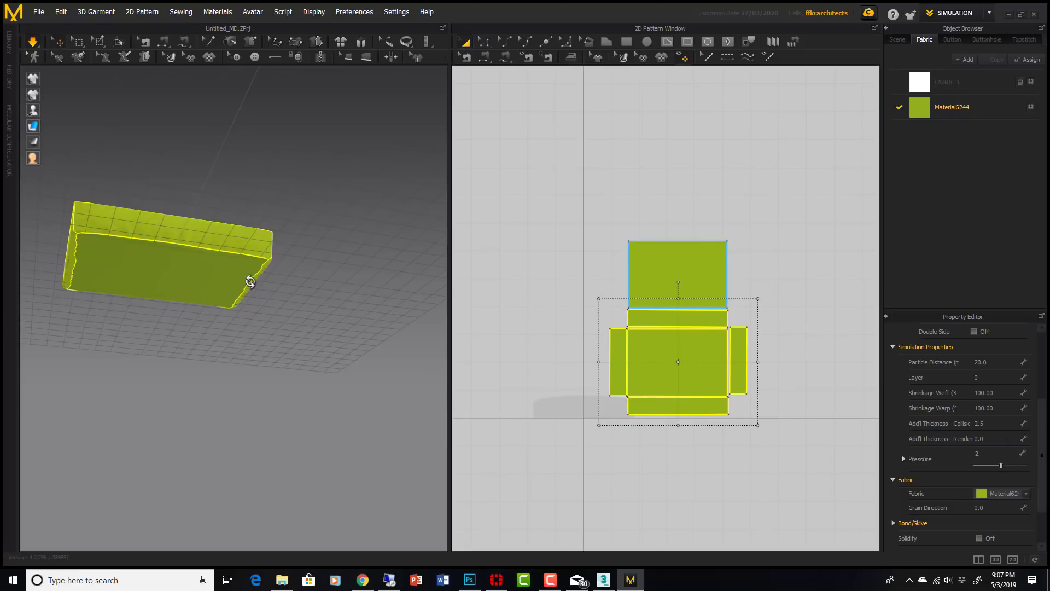
right_drag(248, 281, 306, 329)
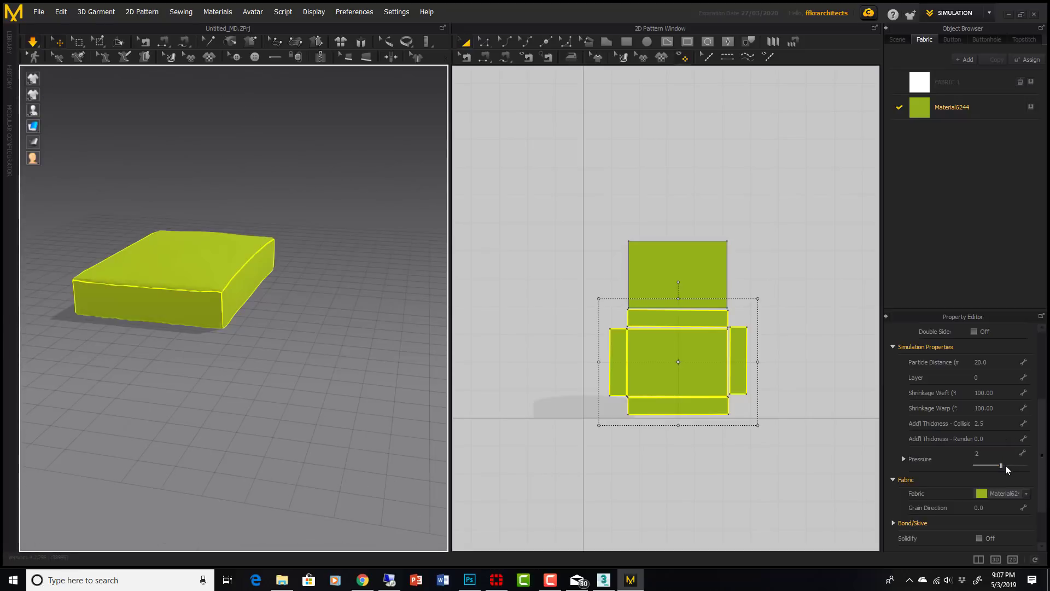
Try a pressure of 4 on the selected patterns and return it to 2
click(1003, 465)
drag(1003, 464, 1002, 464)
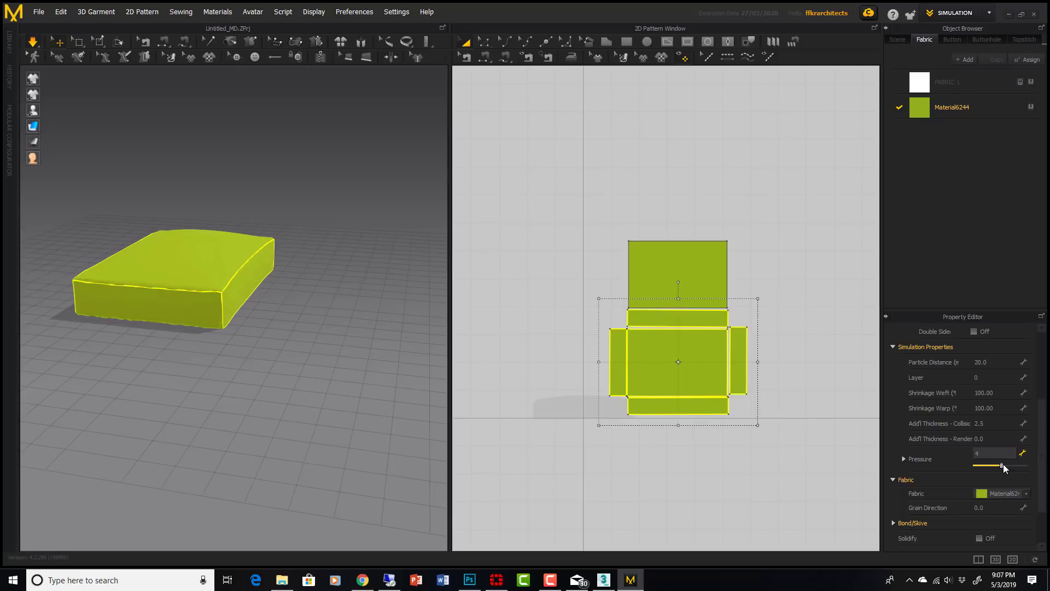
double_click(999, 453)
text(2)
key(Return)
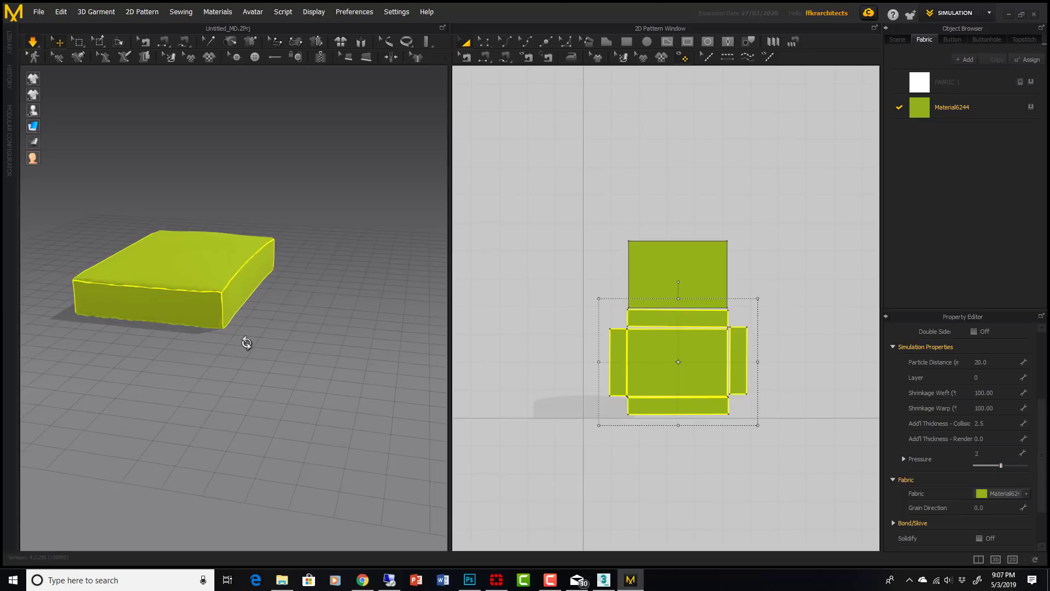
Set the top panel's weft shrinkage and warp shrinkage both to 120
right_drag(247, 343, 192, 342)
middle_drag(180, 315, 297, 363)
scroll(334, 360, up, 2)
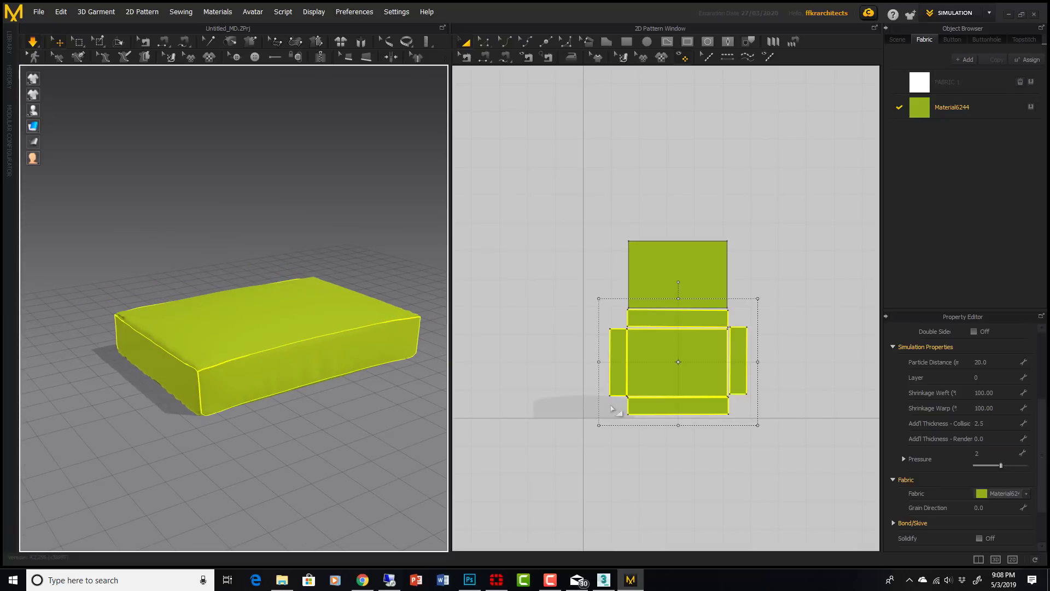
click(1007, 394)
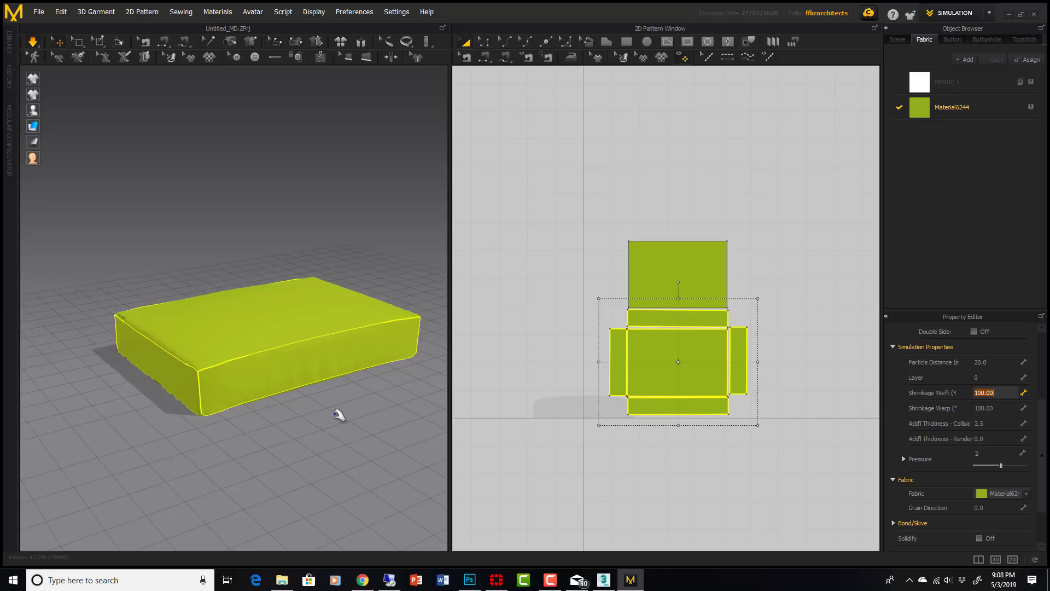
click(301, 317)
click(675, 377)
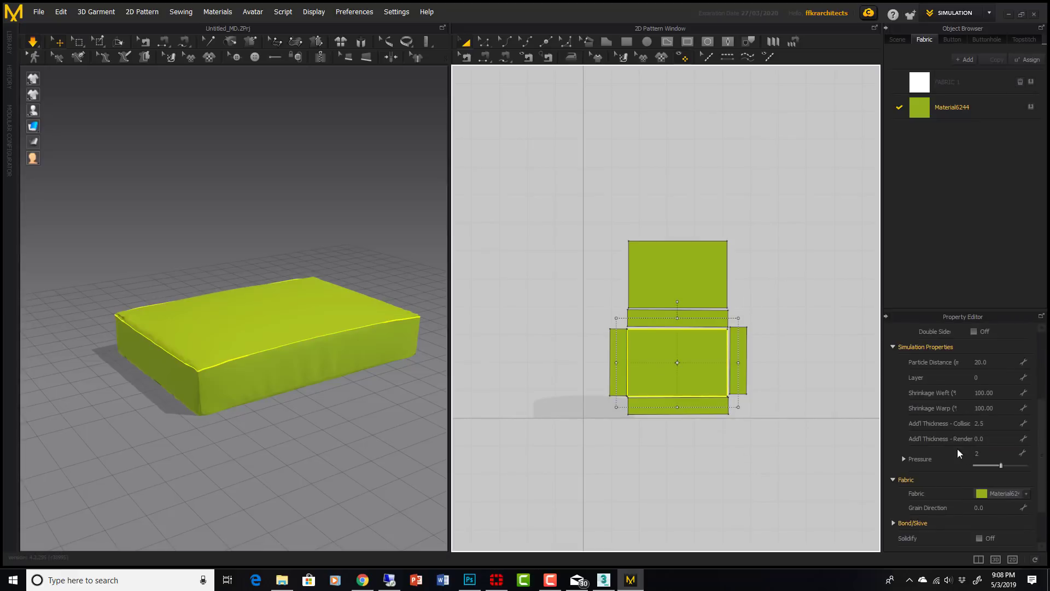
click(1007, 393)
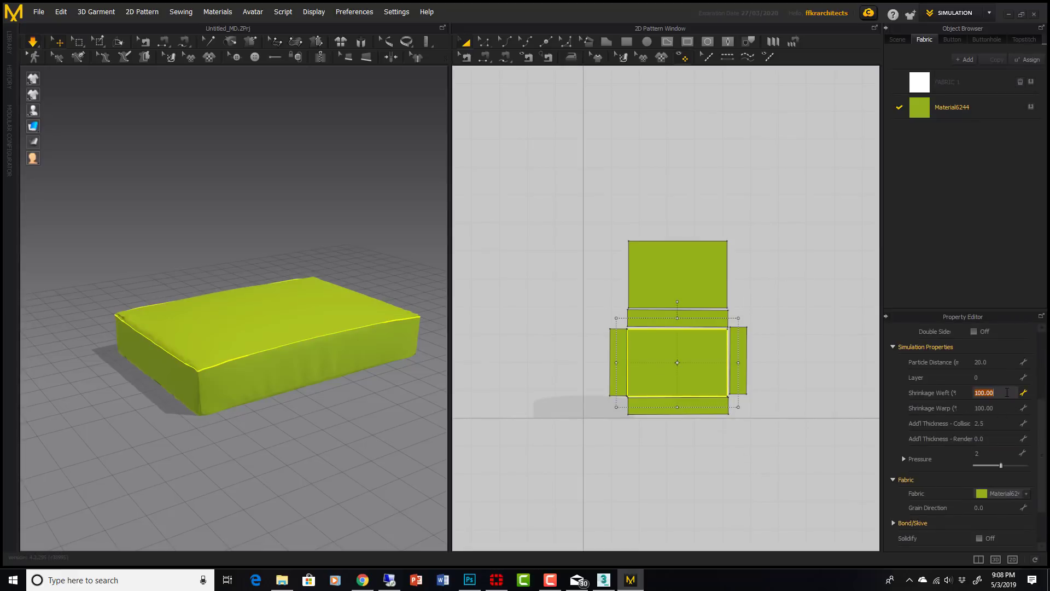
text(120)
key(Return)
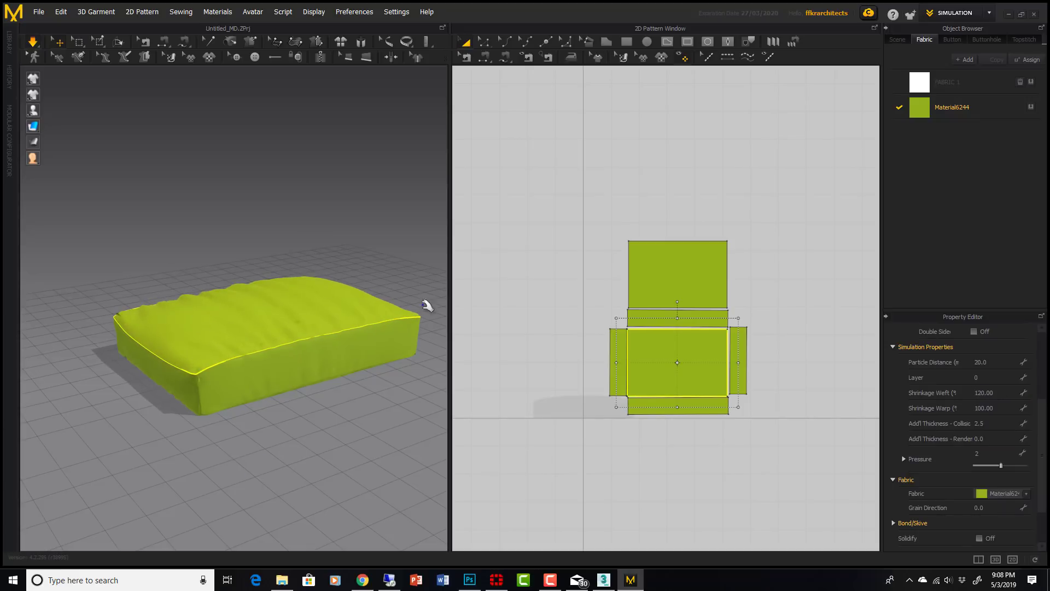
click(1006, 408)
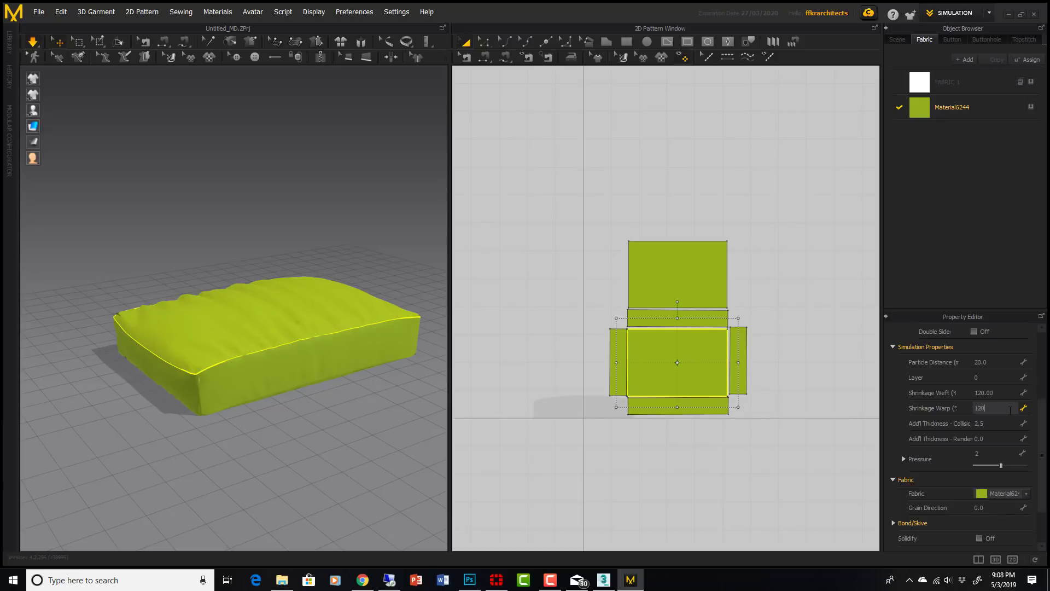
text(120)
key(Return)
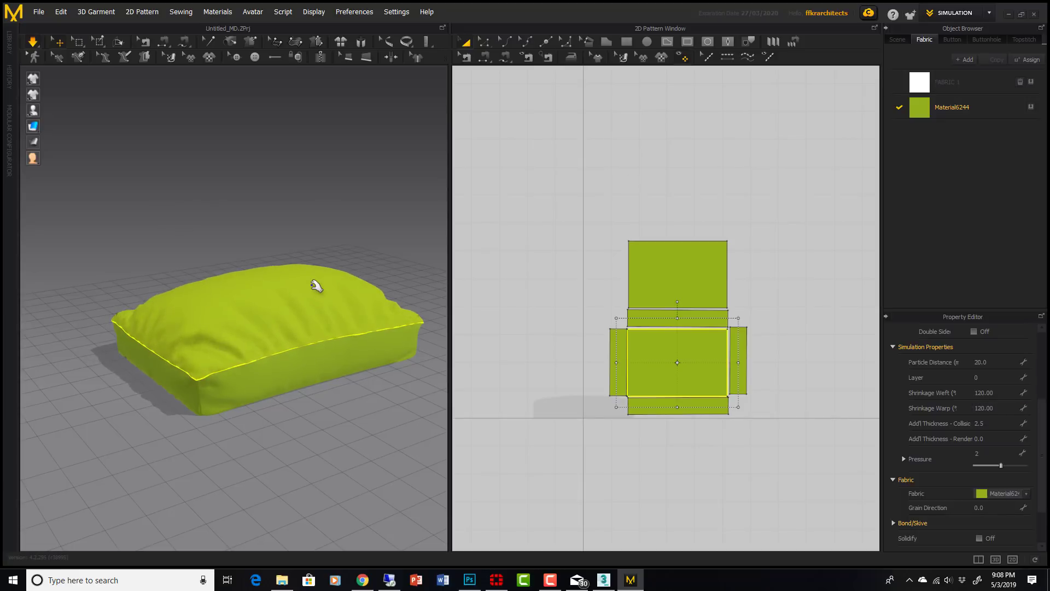
Select all four side strips and set their weft and warp shrinkage to 105
right_drag(316, 285, 226, 345)
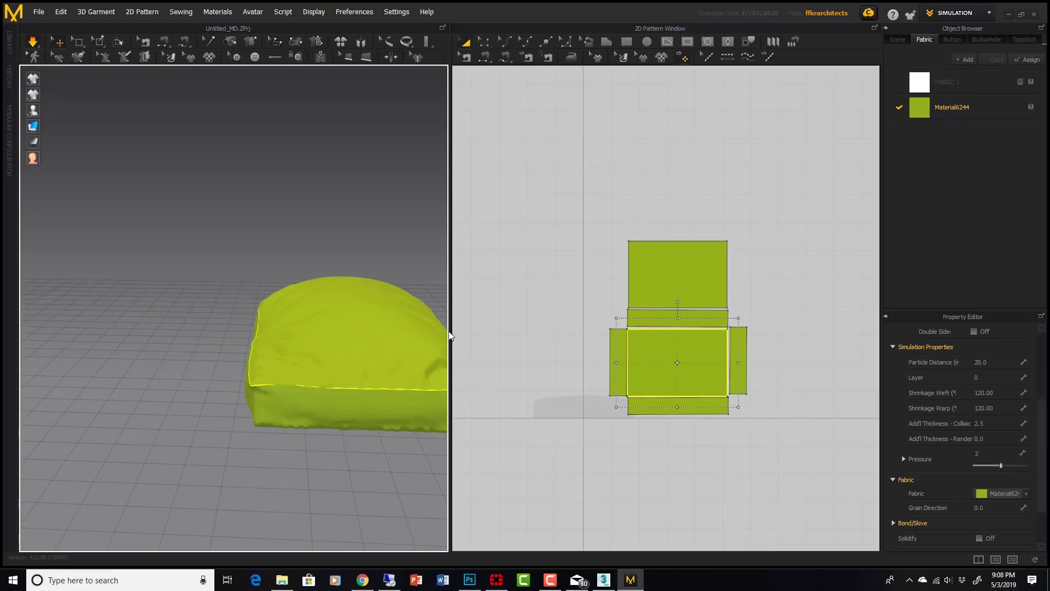
right_drag(372, 366, 635, 382)
click(620, 377)
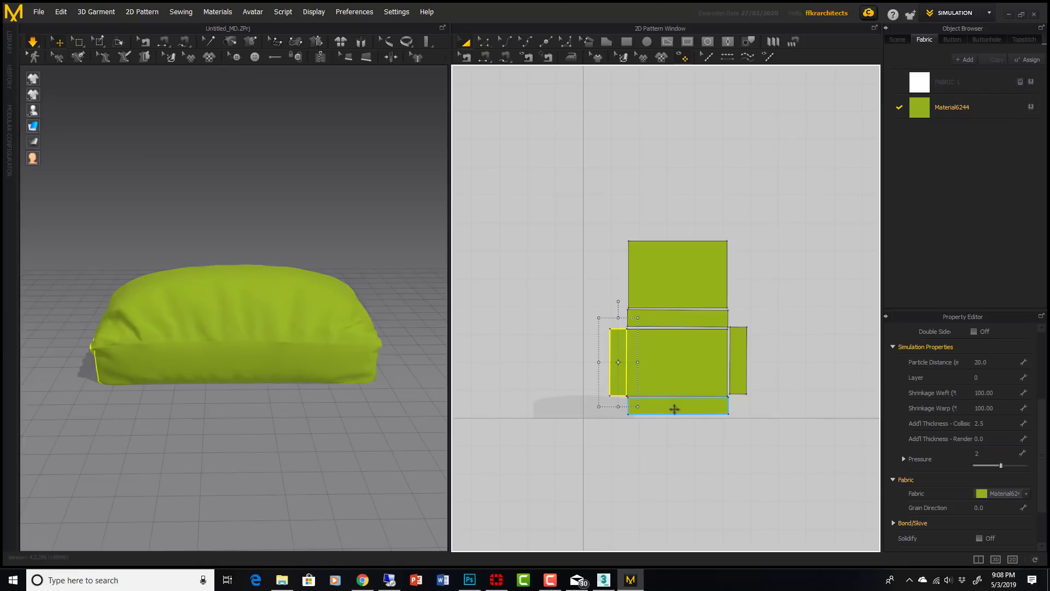
shift+click(674, 408)
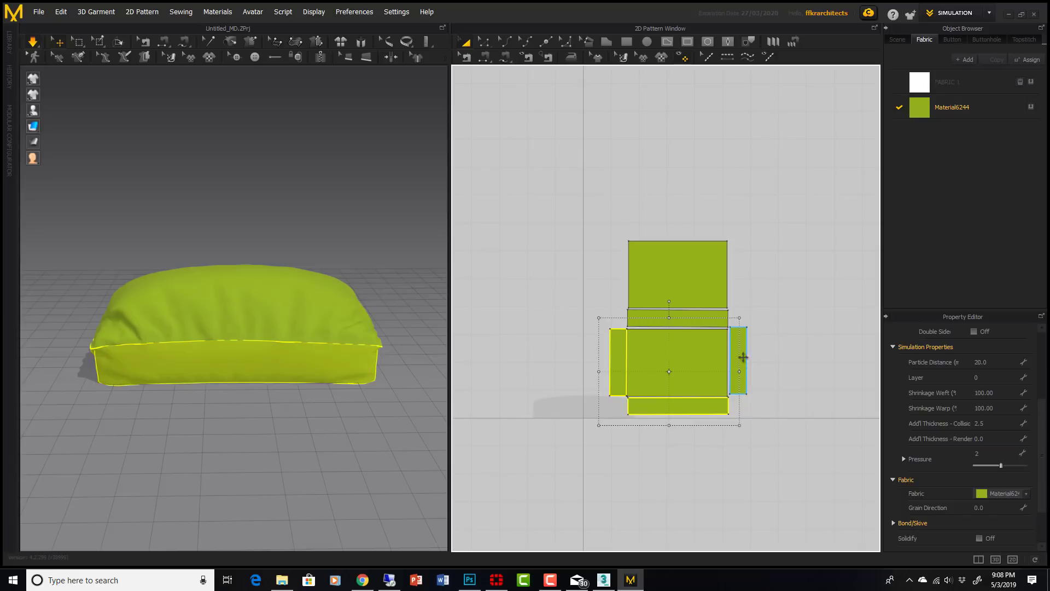
shift+click(742, 357)
shift+click(718, 311)
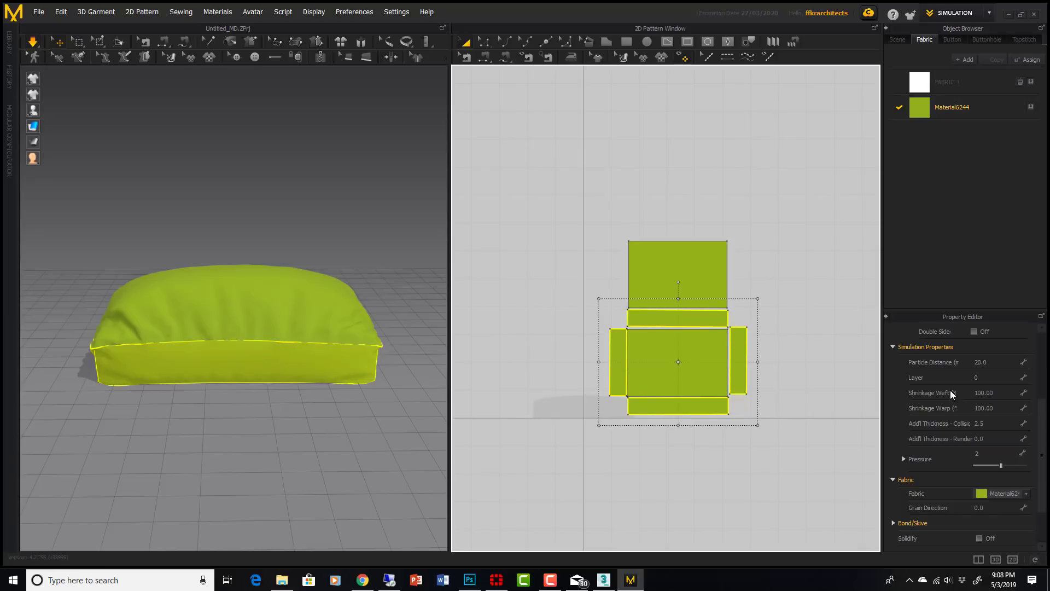
click(1001, 395)
text(105)
click(1006, 410)
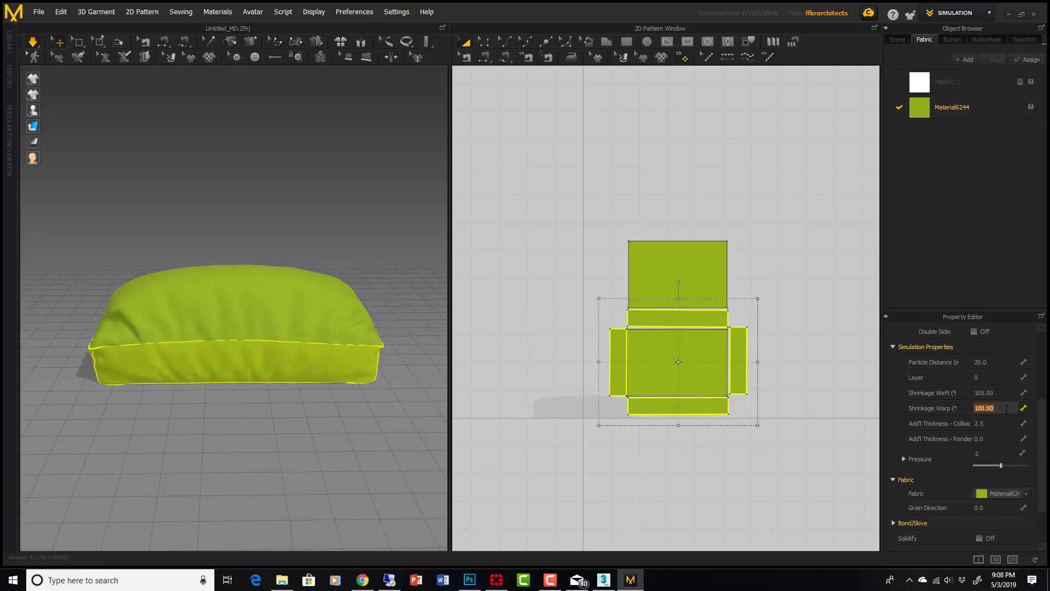
text(105)
key(Return)
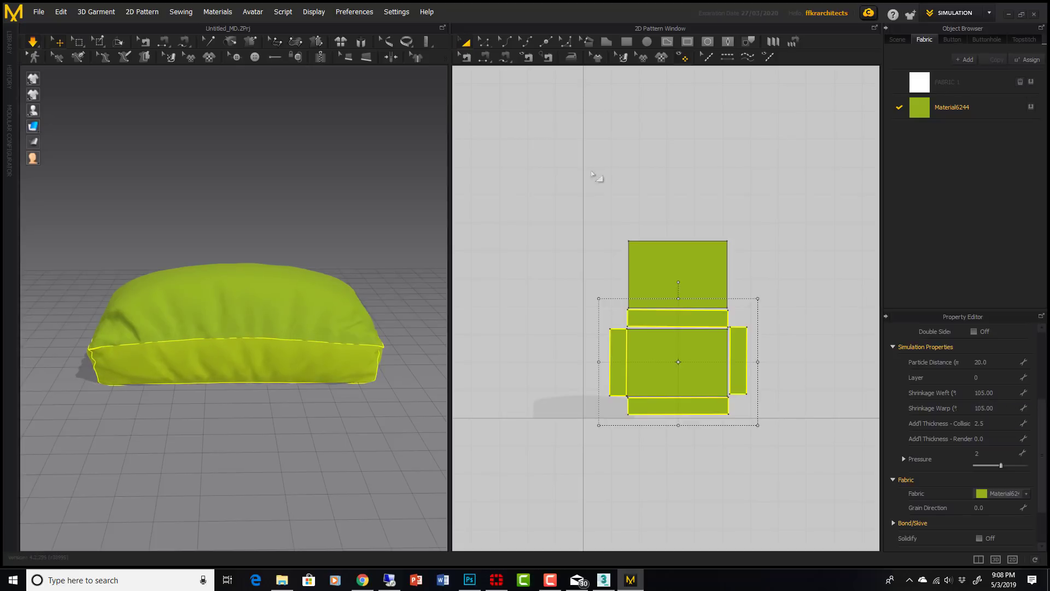
Select the top panel of the cushion cover and set its warp and weft shrinkage both to 105
right_drag(234, 304, 519, 301)
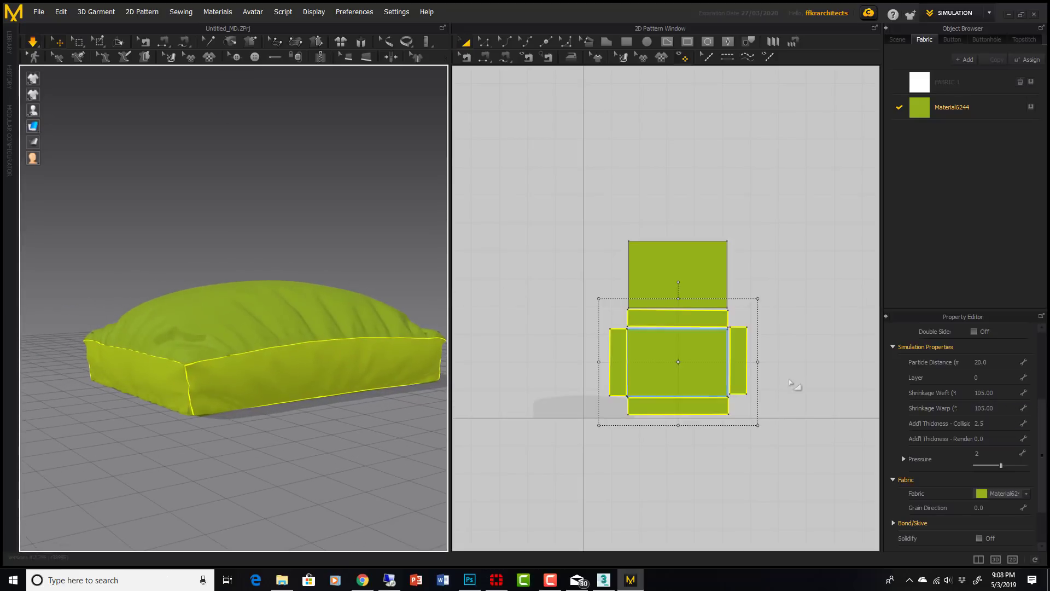
click(709, 359)
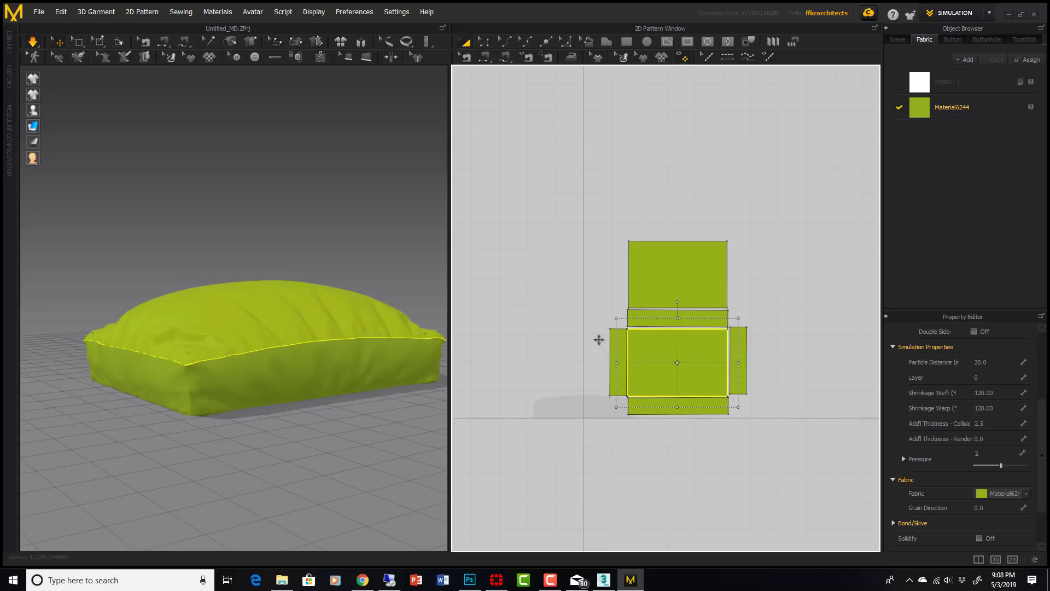
click(1000, 408)
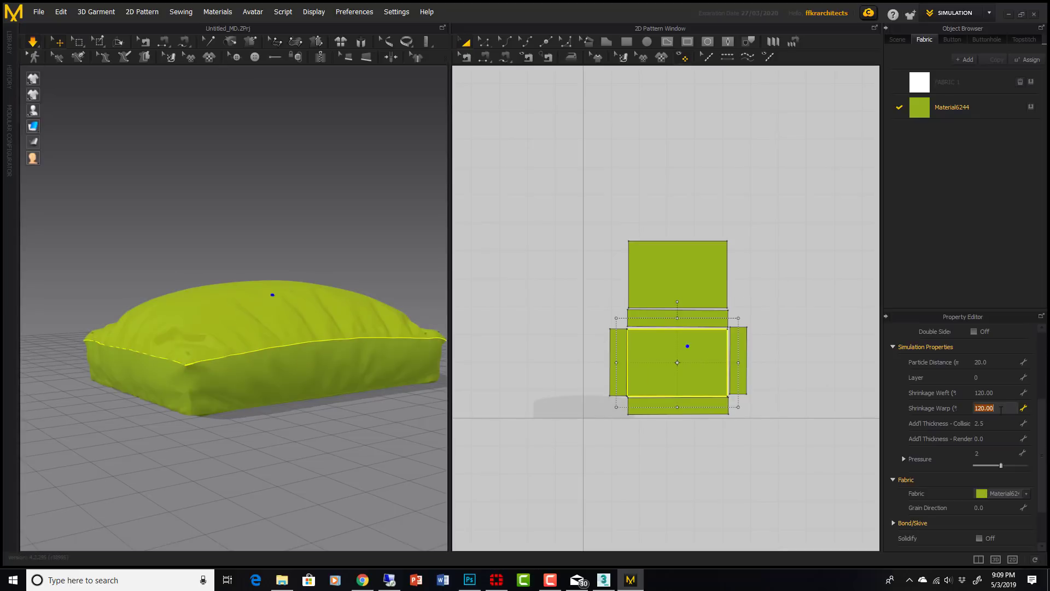
text(105)
key(Return)
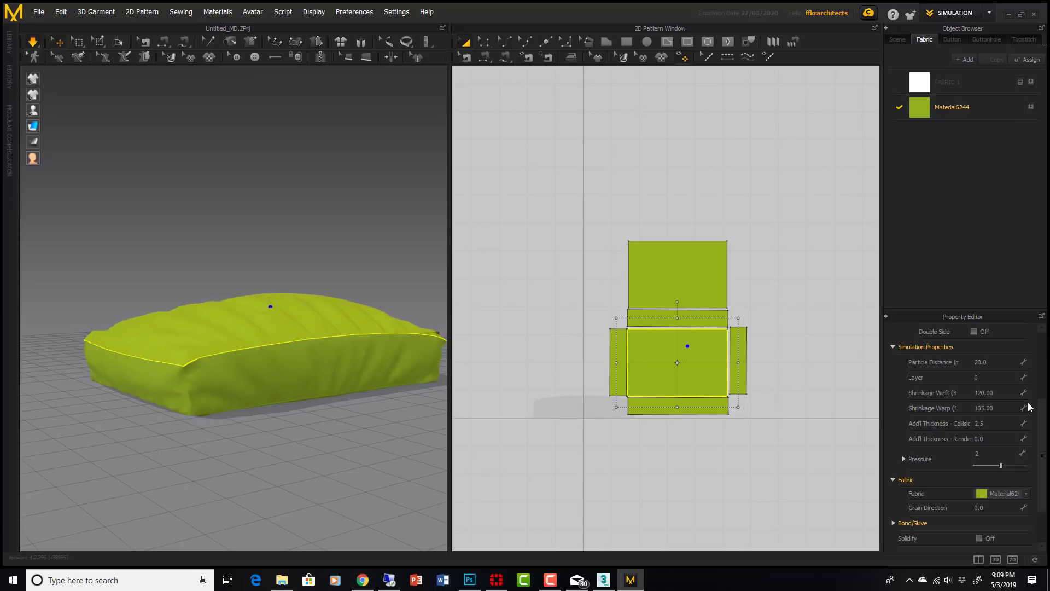
click(1004, 392)
text(1)
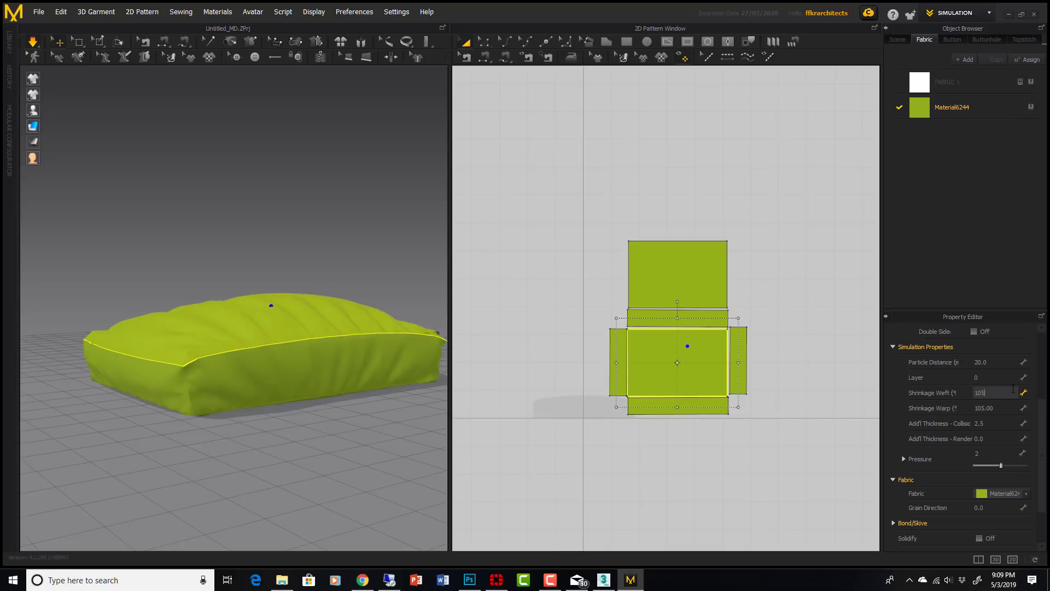
text(05)
key(Return)
Set the top panel's weft shrinkage to 110, deselect it, and inspect the cushion's wrinkles from several sides
right_drag(136, 350, 408, 322)
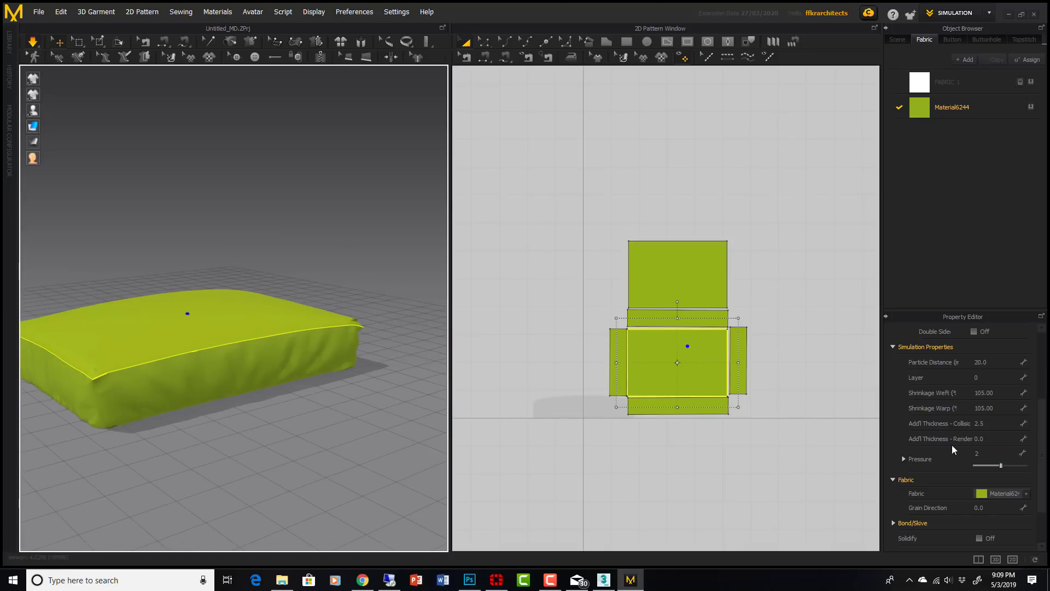
double_click(984, 393)
text(110)
key(Return)
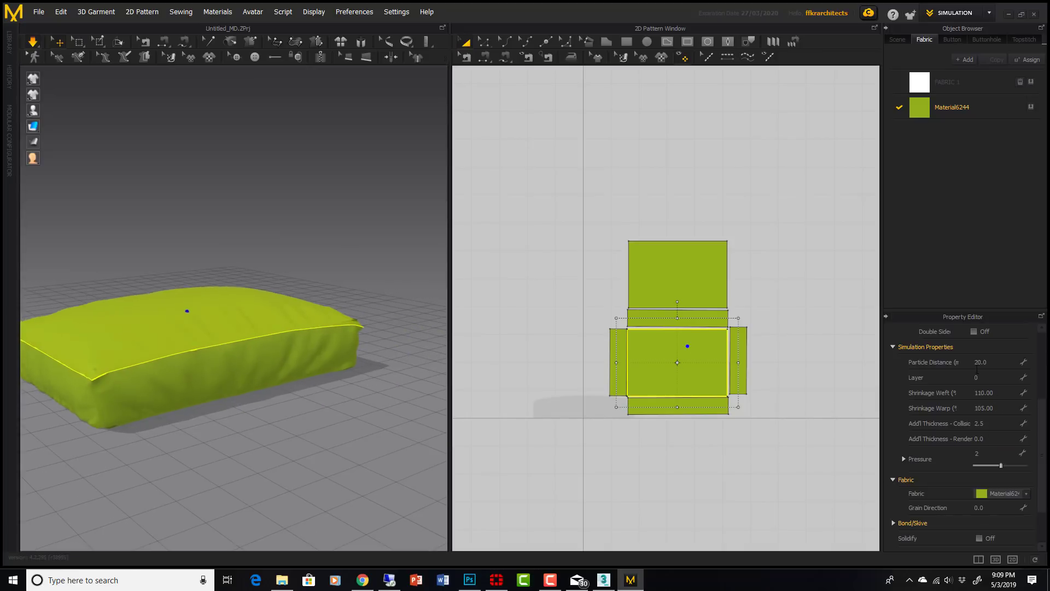
right_drag(204, 391, 677, 400)
click(361, 414)
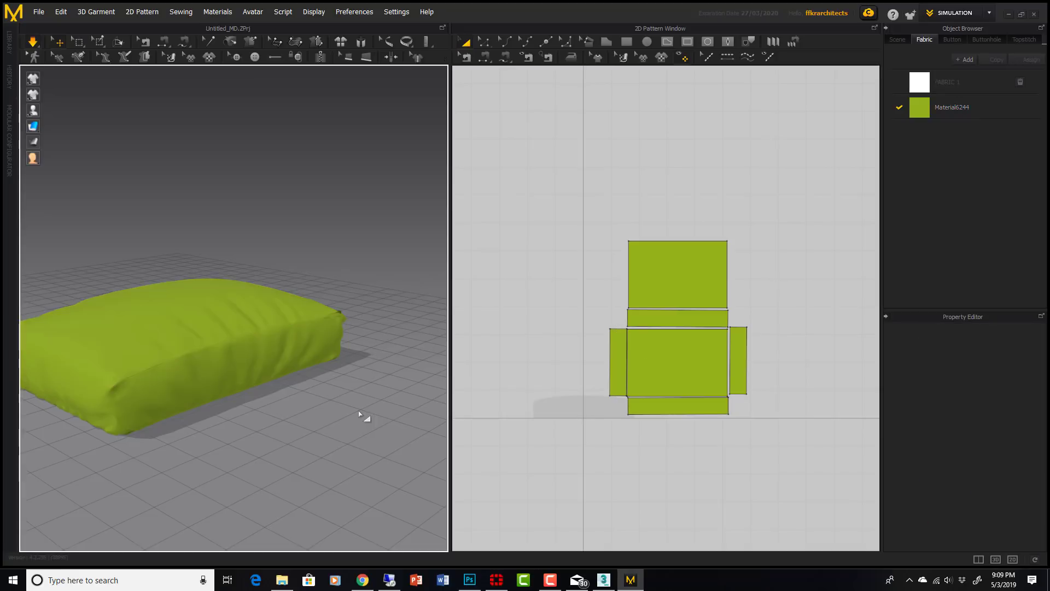
right_drag(321, 402, 481, 403)
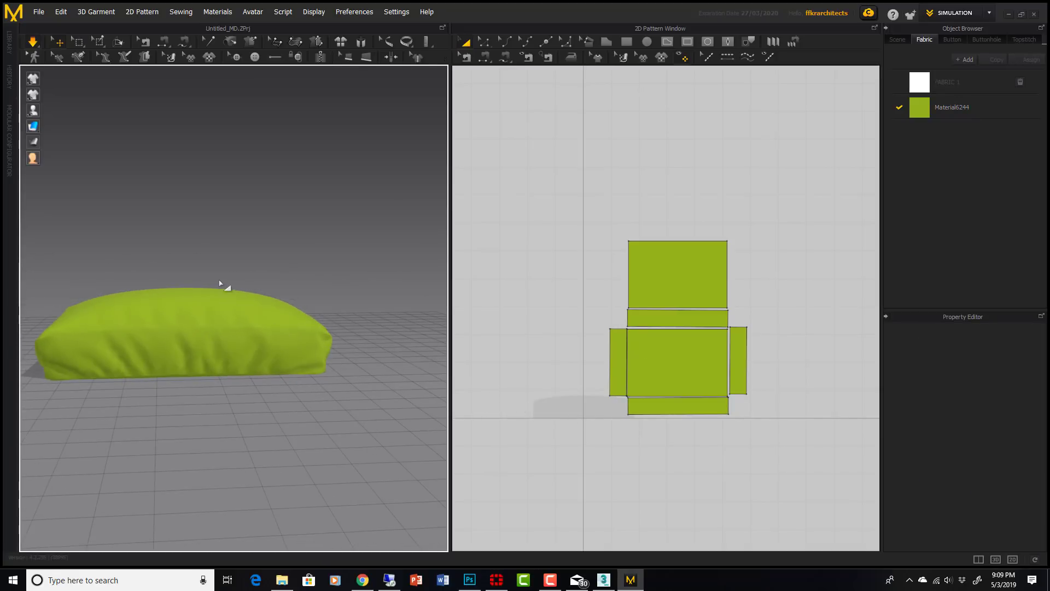
right_drag(180, 383, 394, 388)
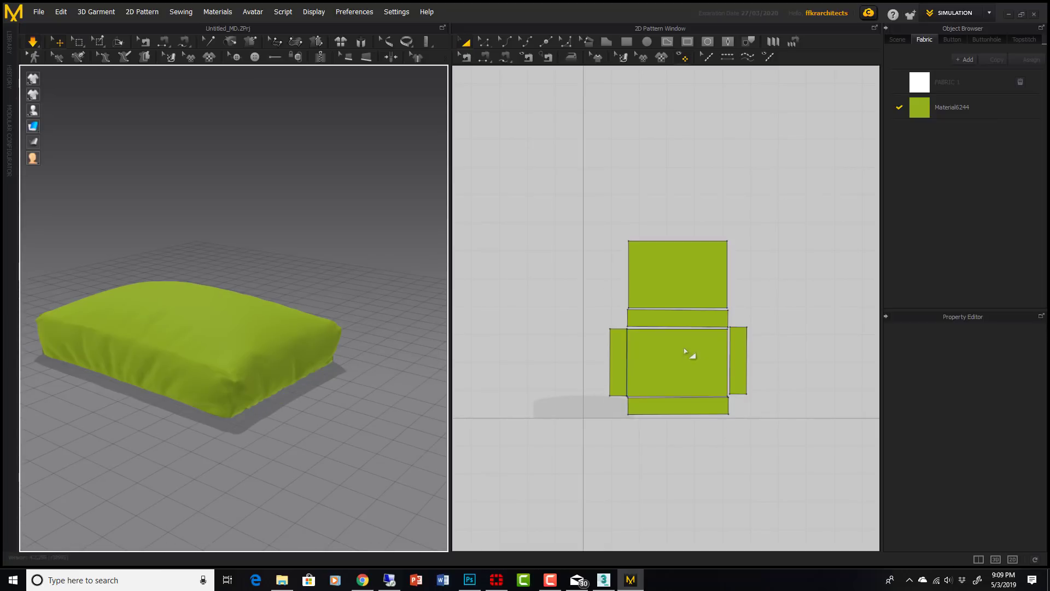
right_drag(249, 406, 231, 362)
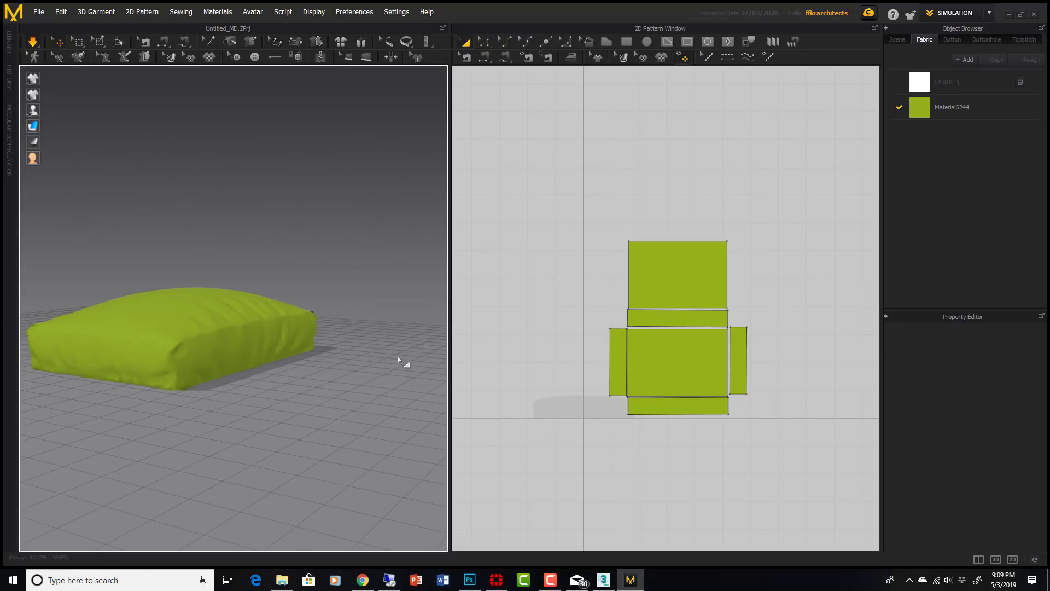
Select all the pattern pieces and export them to the models folder as the OBJ file cushionFromMD, keeping the Single Object option
click(679, 385)
shift+click(668, 406)
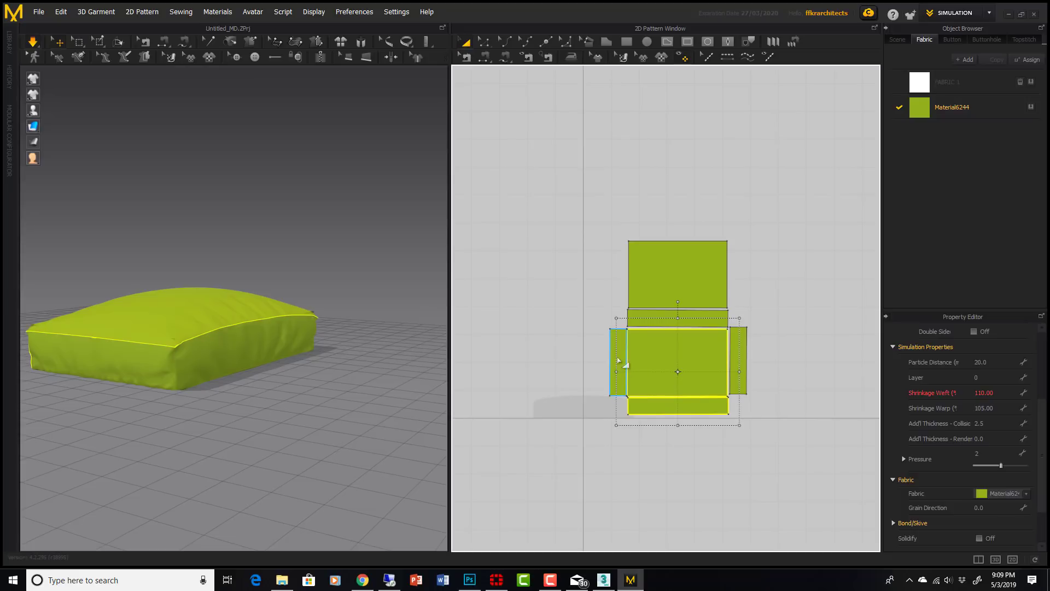
key(ctrl+a)
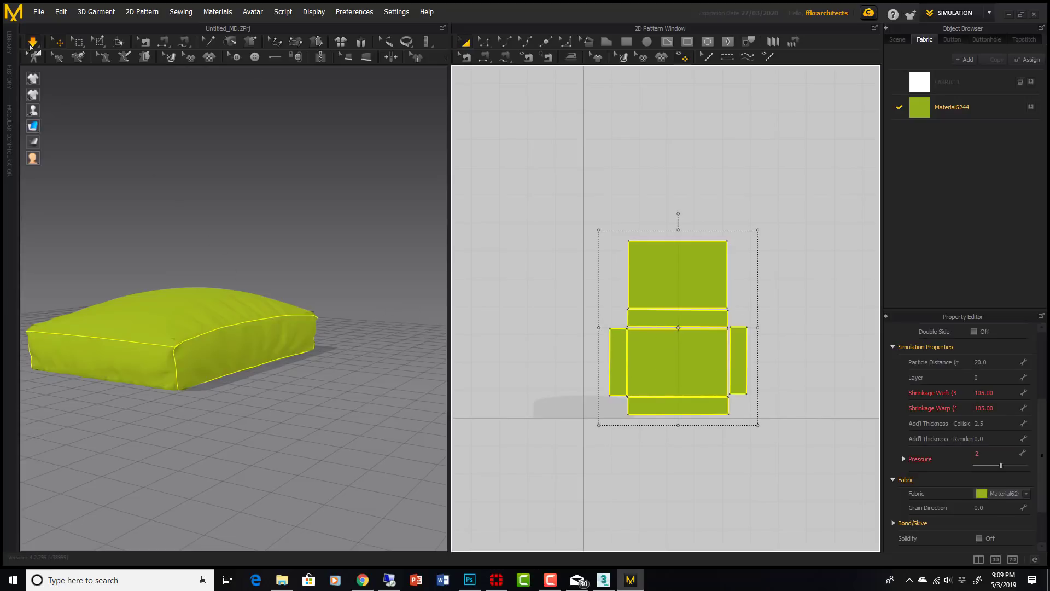
click(38, 11)
mouse_move(49, 152)
click(140, 170)
text(cushionF)
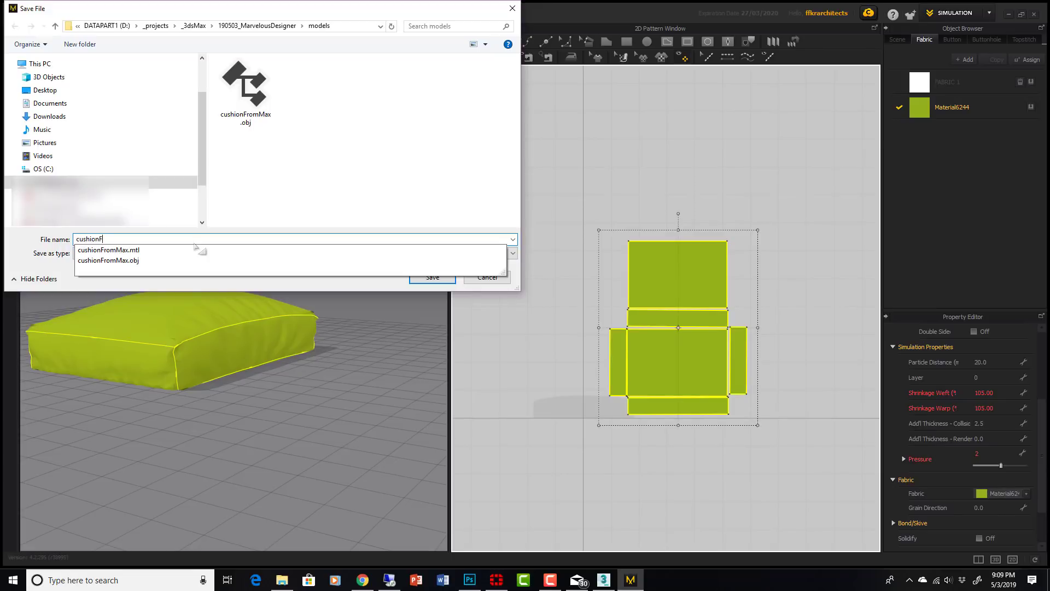
text(romMax)
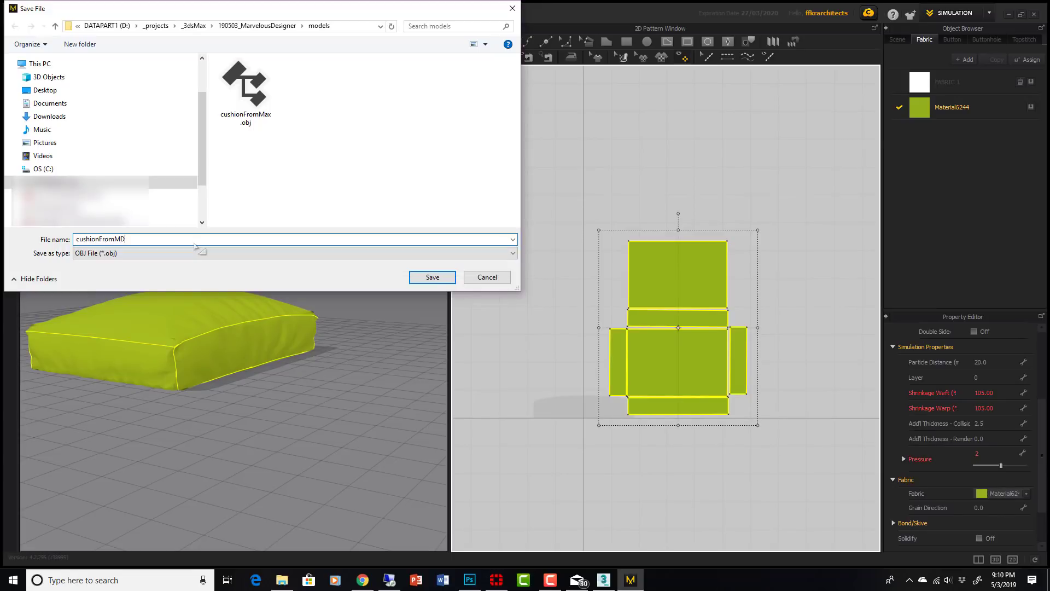
key(Return)
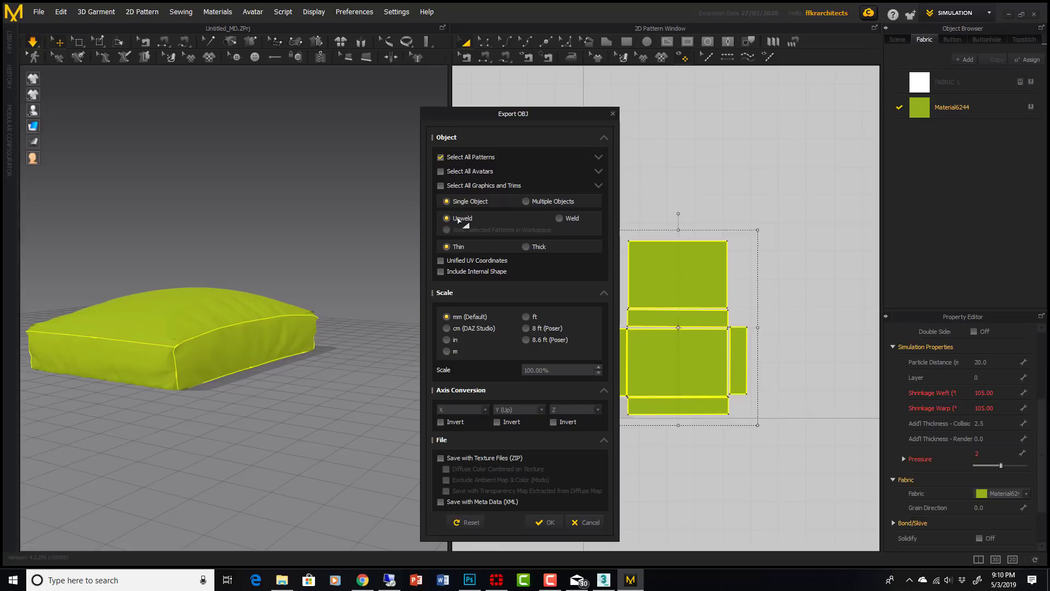
click(525, 202)
click(468, 202)
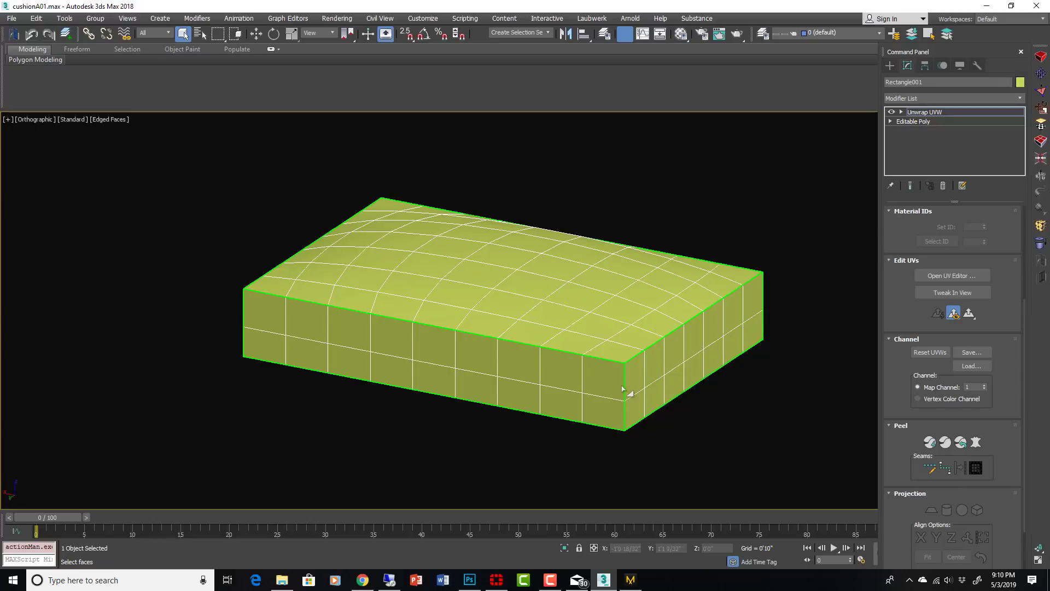
Switch to 3ds Max and import the cushionFromMD OBJ file into the cushionA01 scene with the shown import options
scroll(622, 388, down, 2)
alt+middle_drag(605, 394, 680, 391)
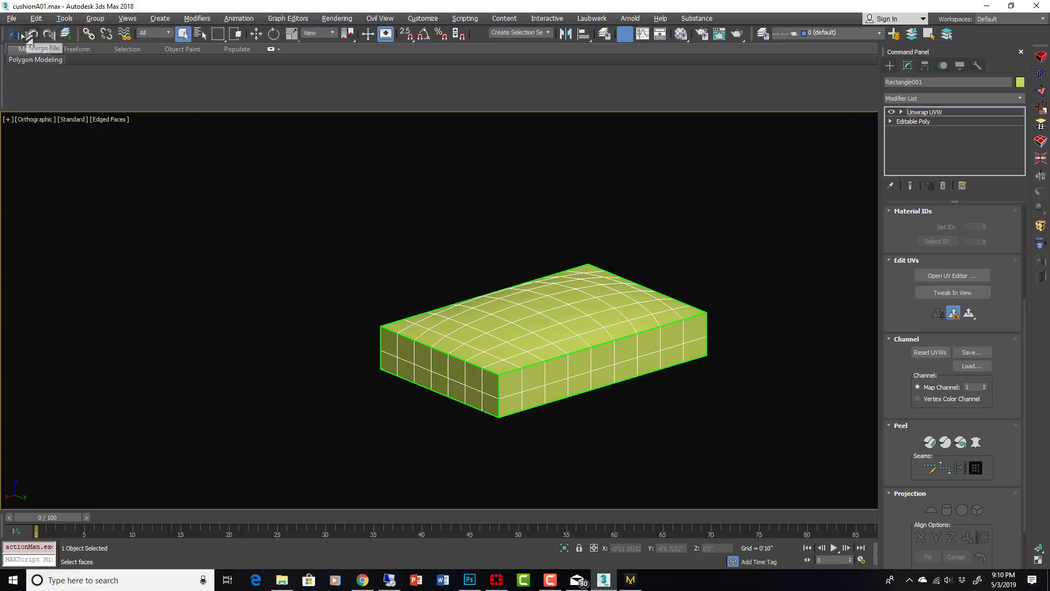
click(11, 18)
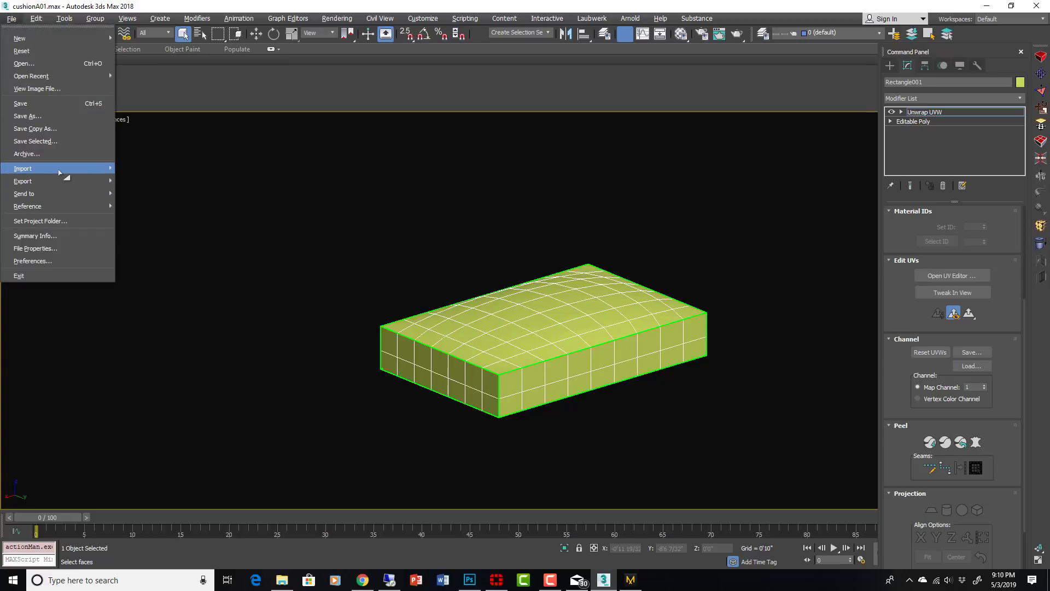
mouse_move(63, 169)
click(145, 173)
double_click(160, 107)
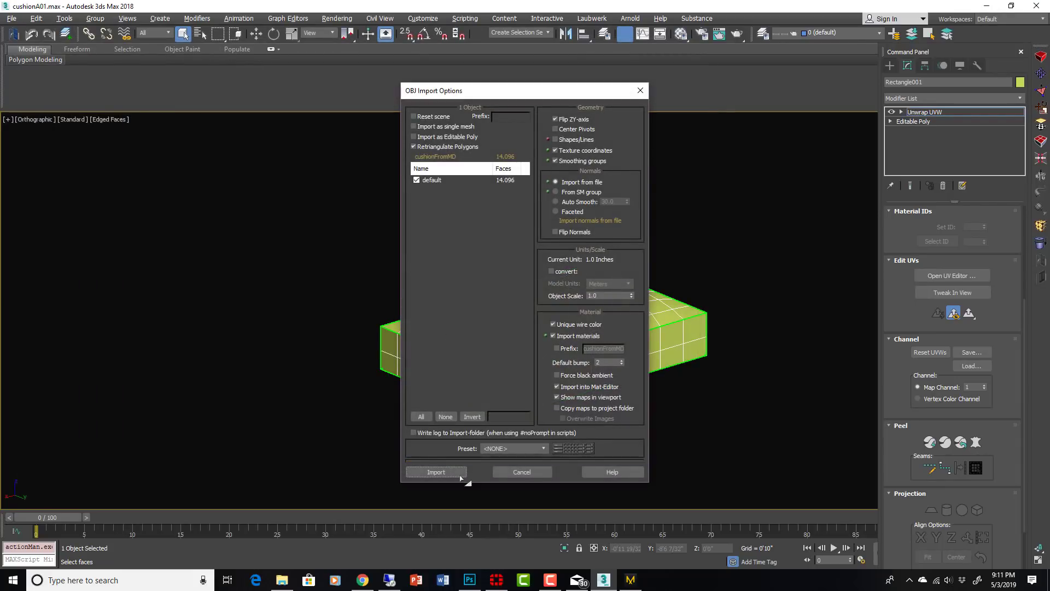
click(454, 473)
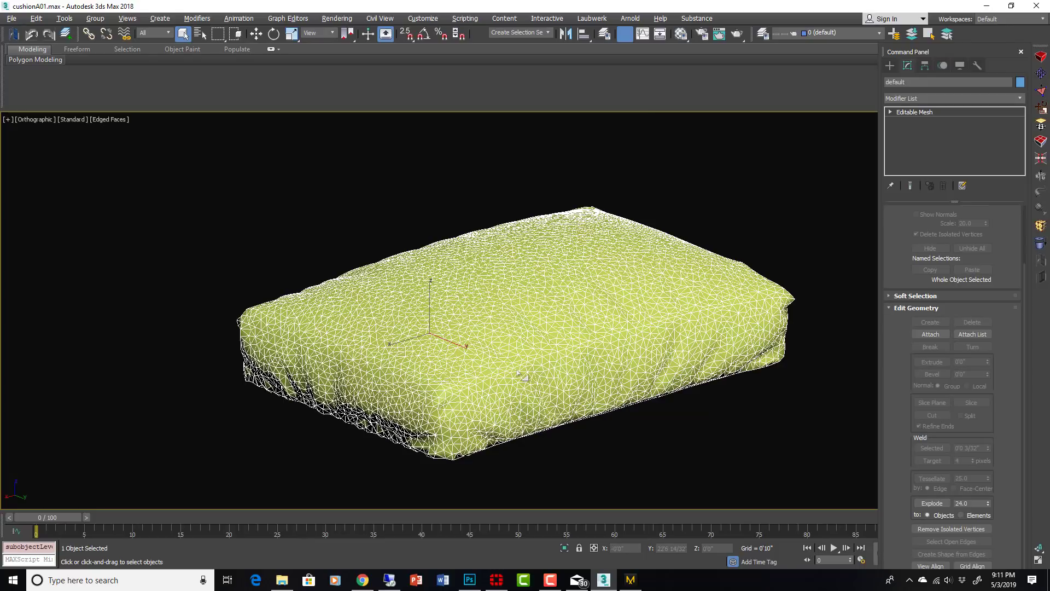
Select the imported cushion mesh and hide its edged faces to examine the shaded wrinkles
click(746, 397)
click(606, 377)
scroll(608, 377, down, 2)
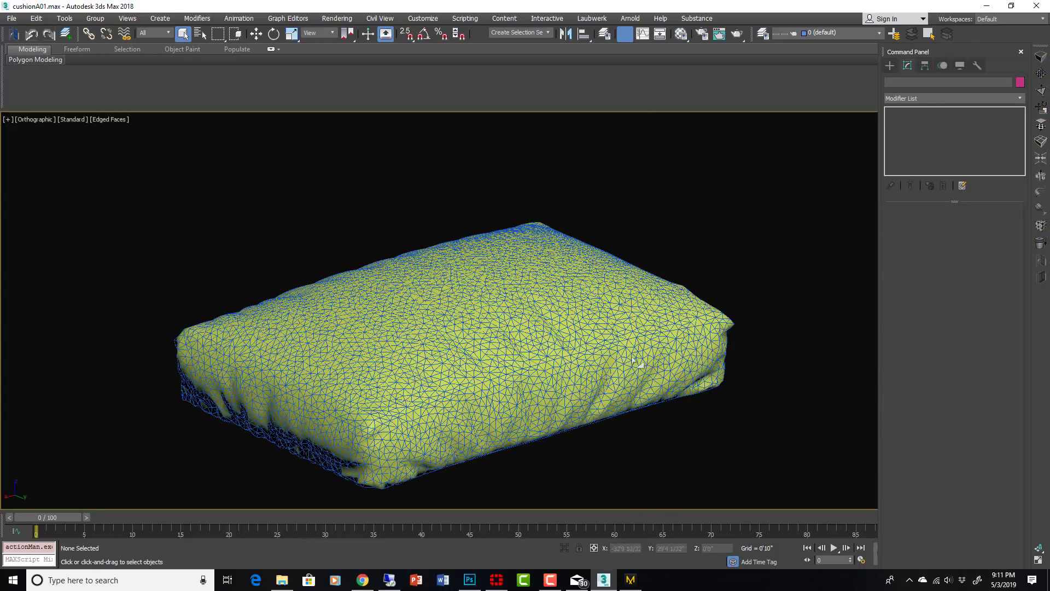
scroll(434, 411, up, 3)
click(440, 412)
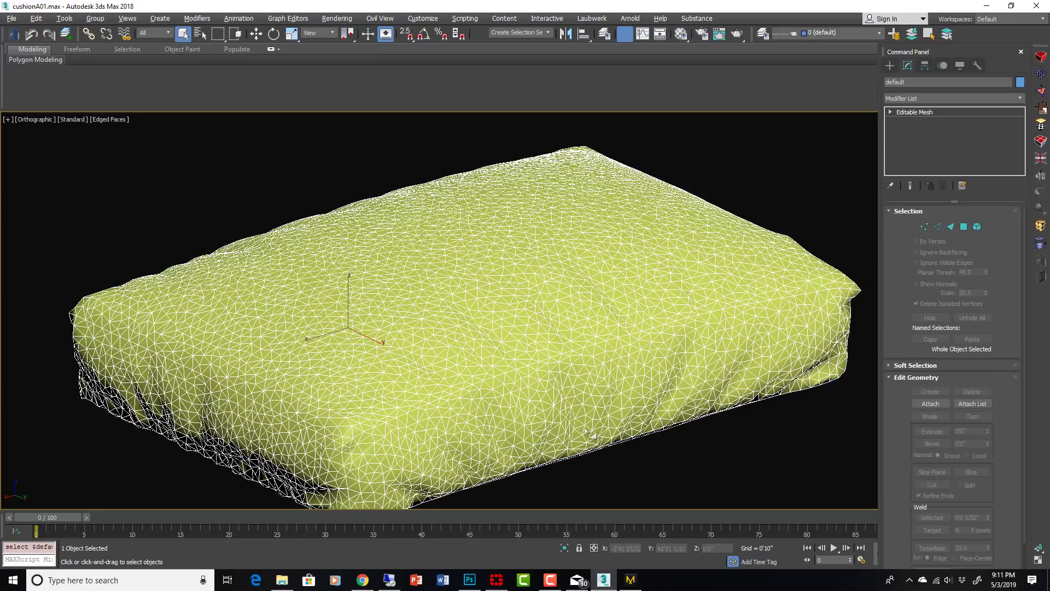
mouse_move(749, 439)
alt+middle_down()
mouse_move(692, 431)
mouse_move(822, 410)
mouse_move(842, 394)
mouse_move(837, 429)
alt+middle_up()
key(F4)
scroll(736, 425, down, 2)
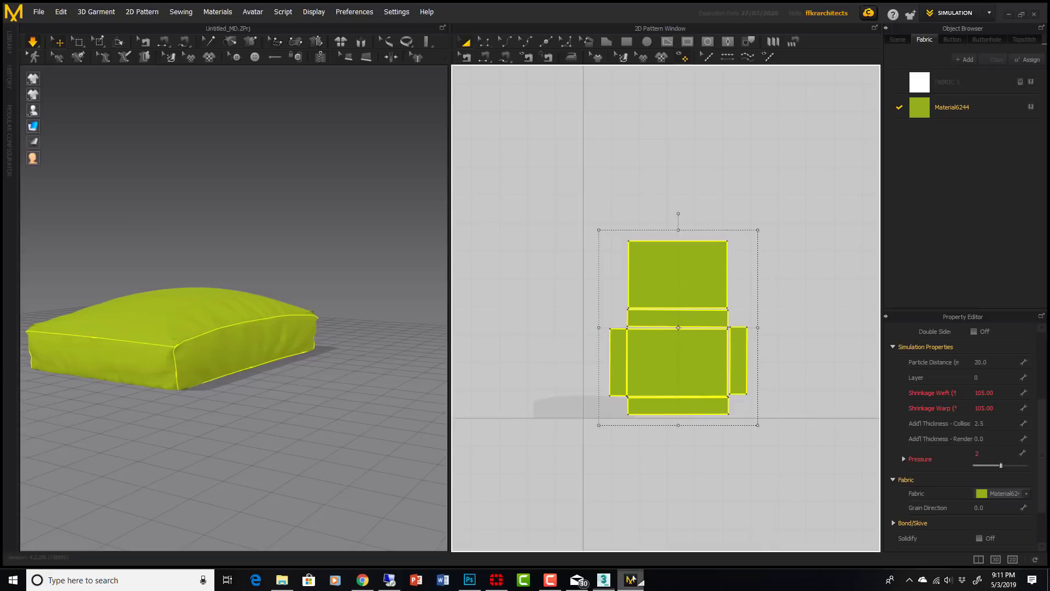
Switch to Marvelous Designer and review the Mesh Type choices in the selected patterns' Miscellaneous properties, leaving the type as Triangle
click(631, 579)
drag(1042, 430, 1042, 377)
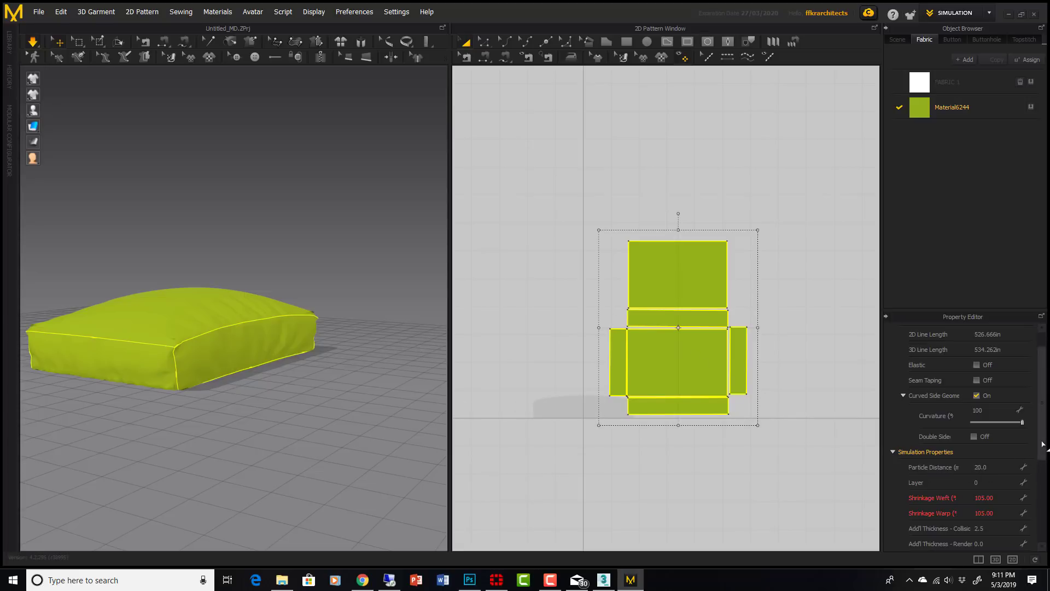
scroll(1019, 492, down, 5)
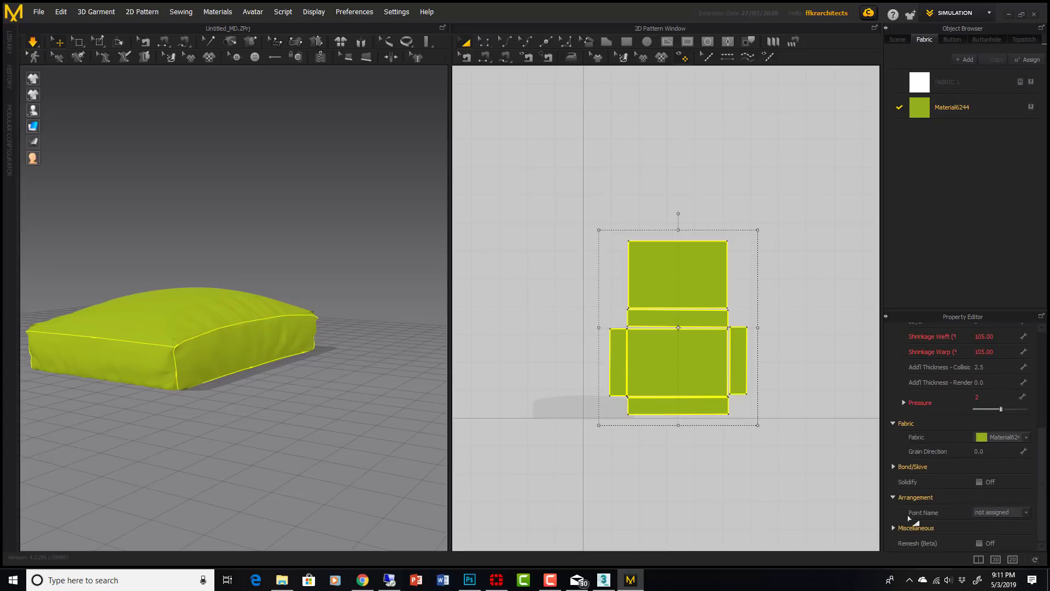
click(893, 528)
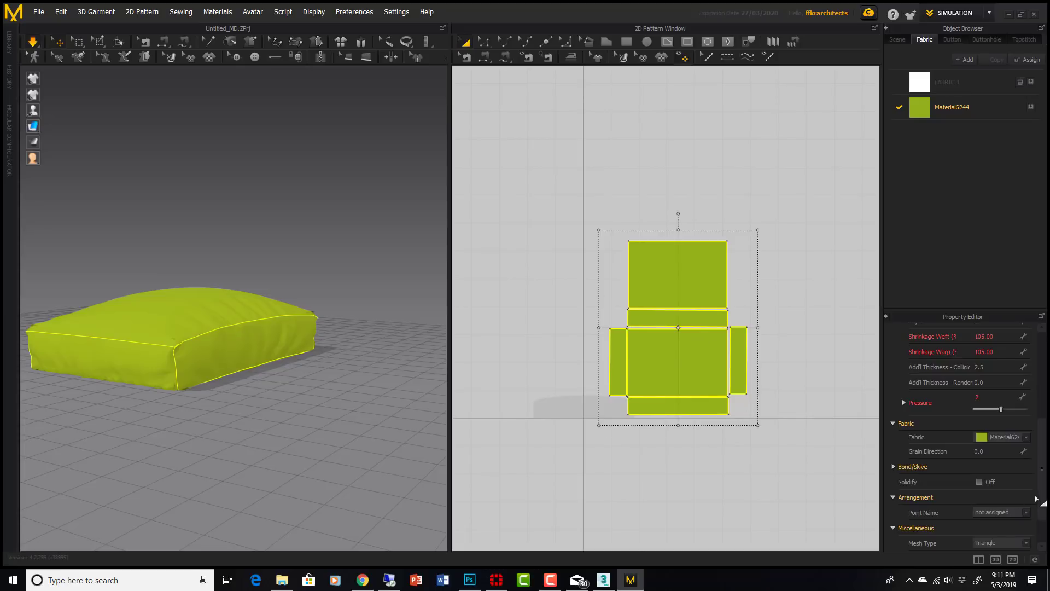
scroll(1029, 498, down, 1)
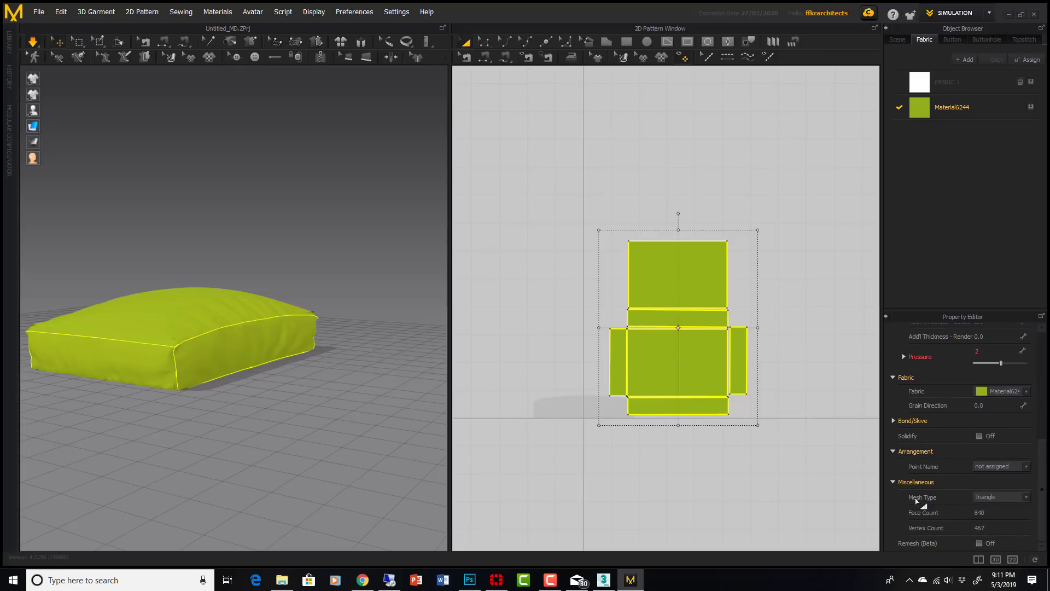
click(1027, 498)
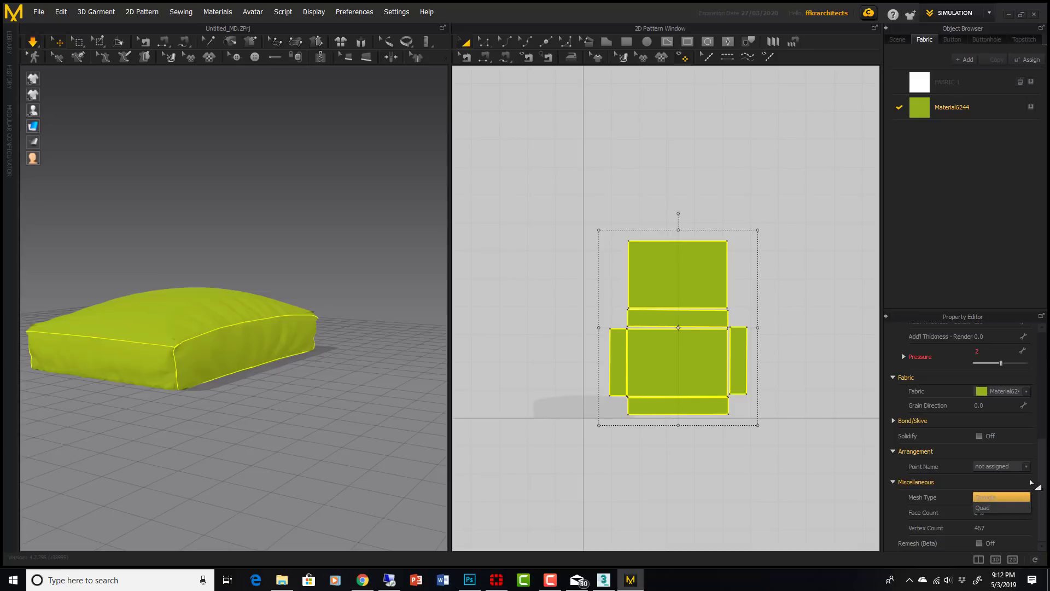
click(1032, 482)
drag(1042, 478, 1049, 401)
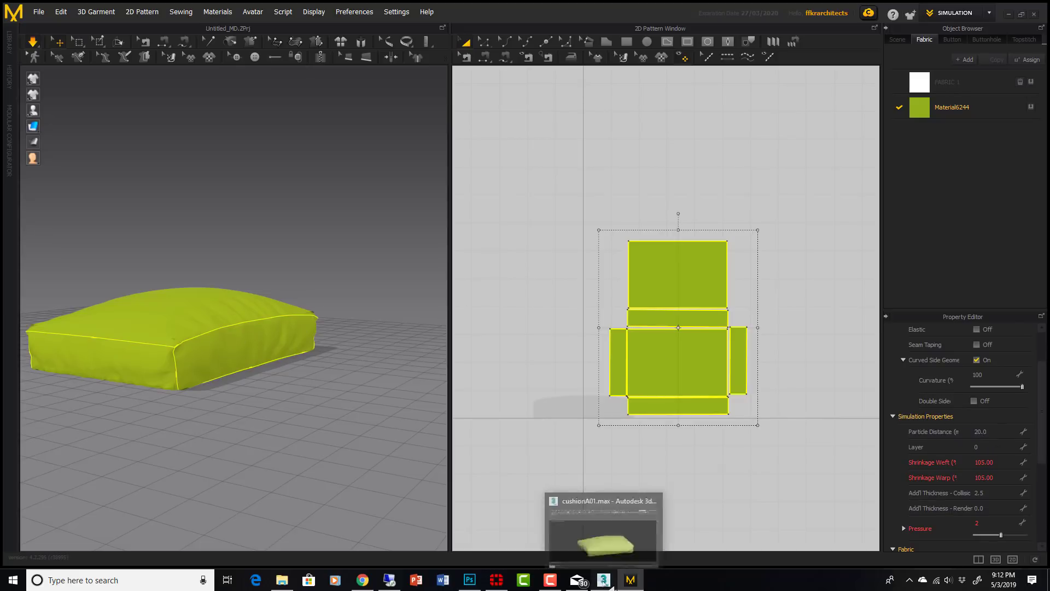
Switch back to 3ds Max, show edged faces on the imported cushion, and examine its mesh in a wireframe Top view
click(585, 518)
scroll(541, 391, down, 3)
alt+middle_drag(564, 423, 591, 423)
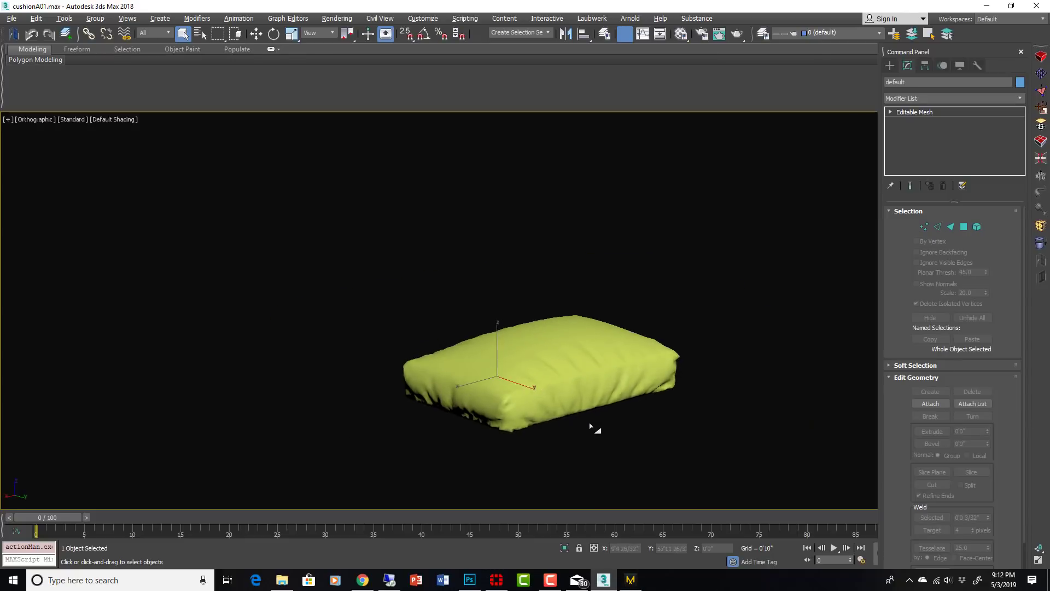
key(F4)
scroll(580, 378, up, 4)
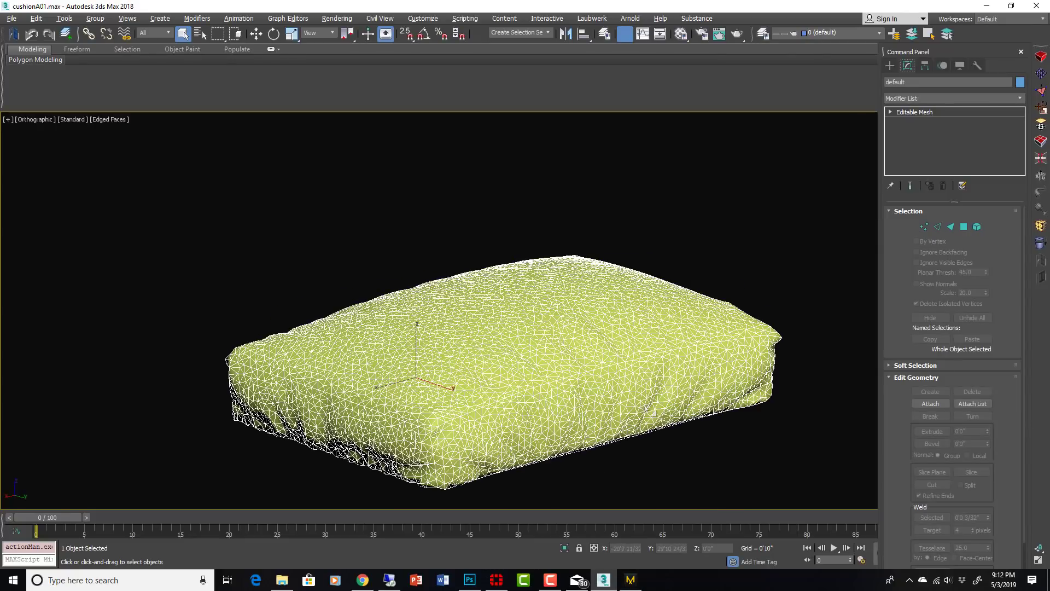
click(710, 448)
click(678, 422)
key(t)
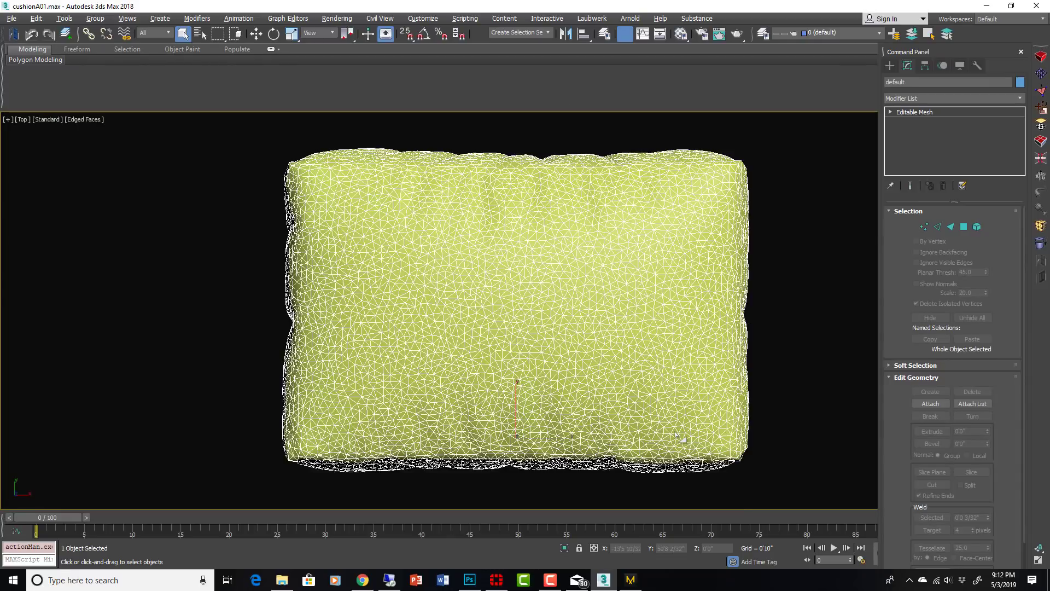
key(F3)
middle_drag(525, 437, 506, 424)
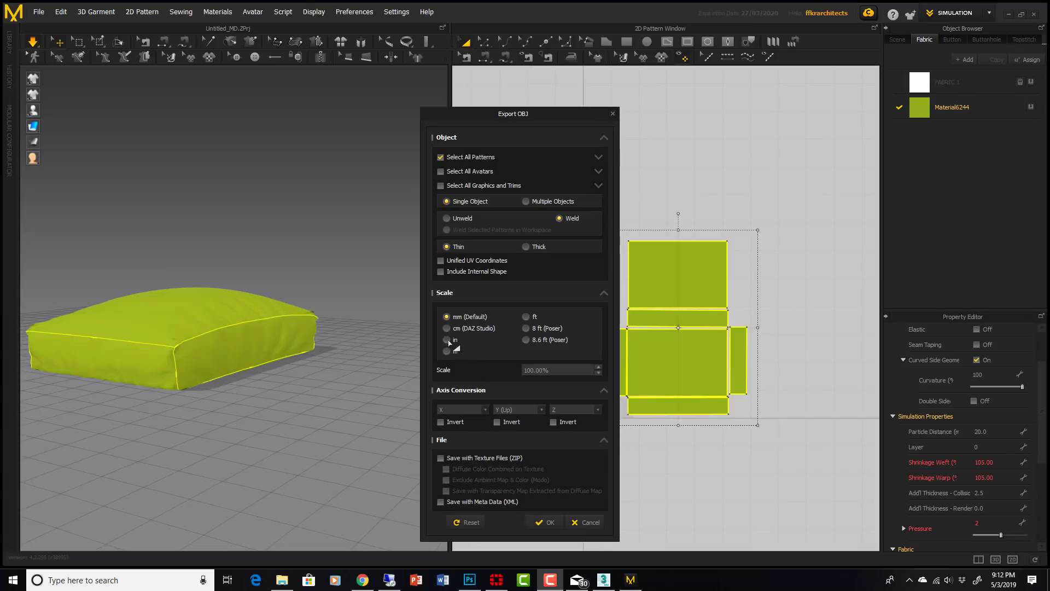
Export the cushion OBJ with the scale set to inches, and import it into the cushionA01 scene in 3ds Max
click(448, 340)
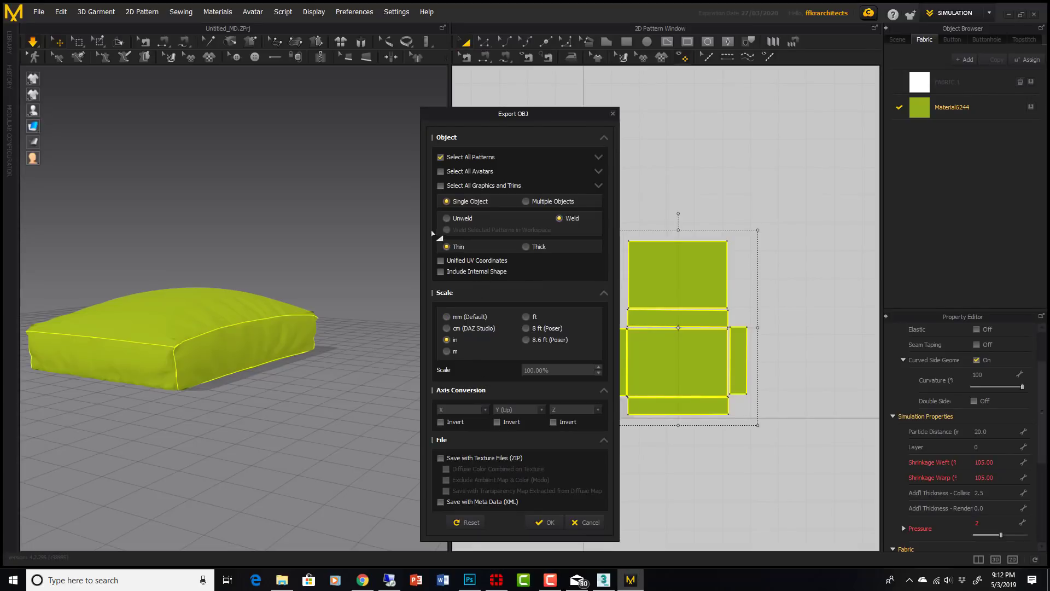
click(547, 521)
click(604, 580)
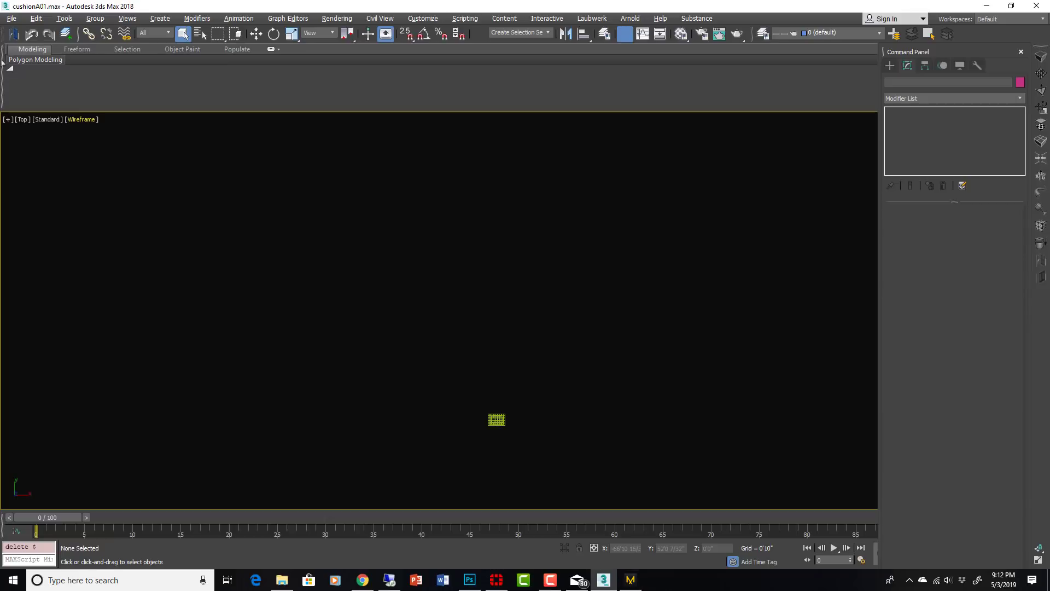
click(14, 20)
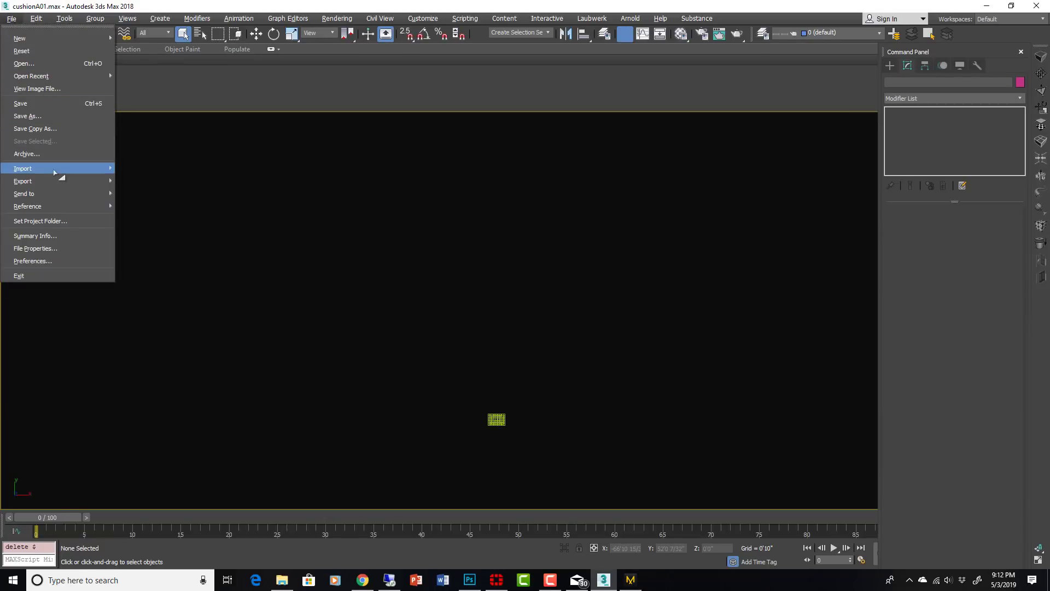
mouse_move(54, 173)
click(137, 174)
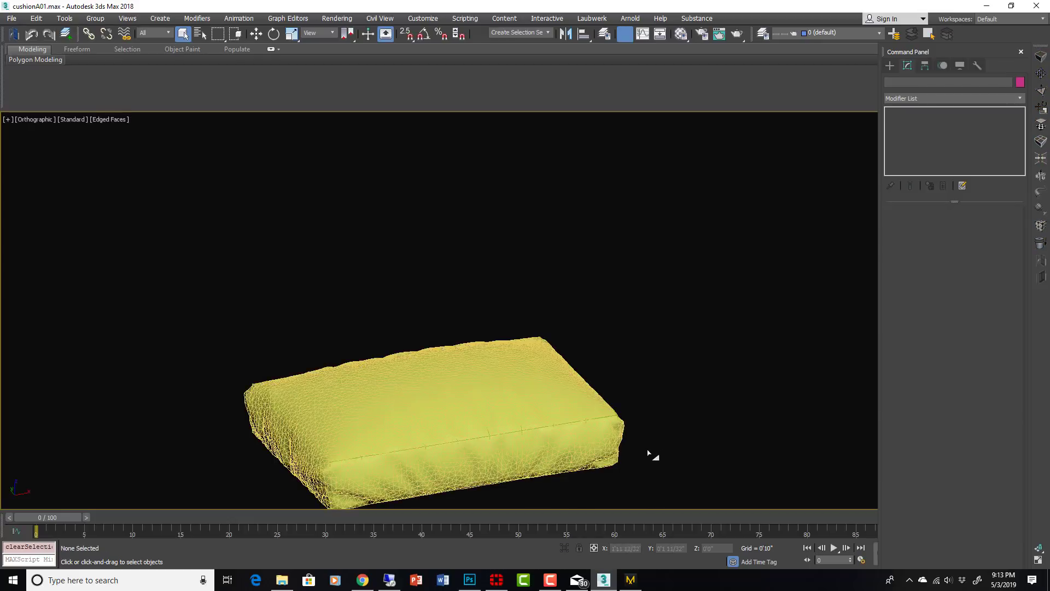
Examine the imported cushion's triangulated mesh against the low-poly cushion in wireframe, up close and in the Top view
key(F3)
click(591, 457)
scroll(592, 454, up, 5)
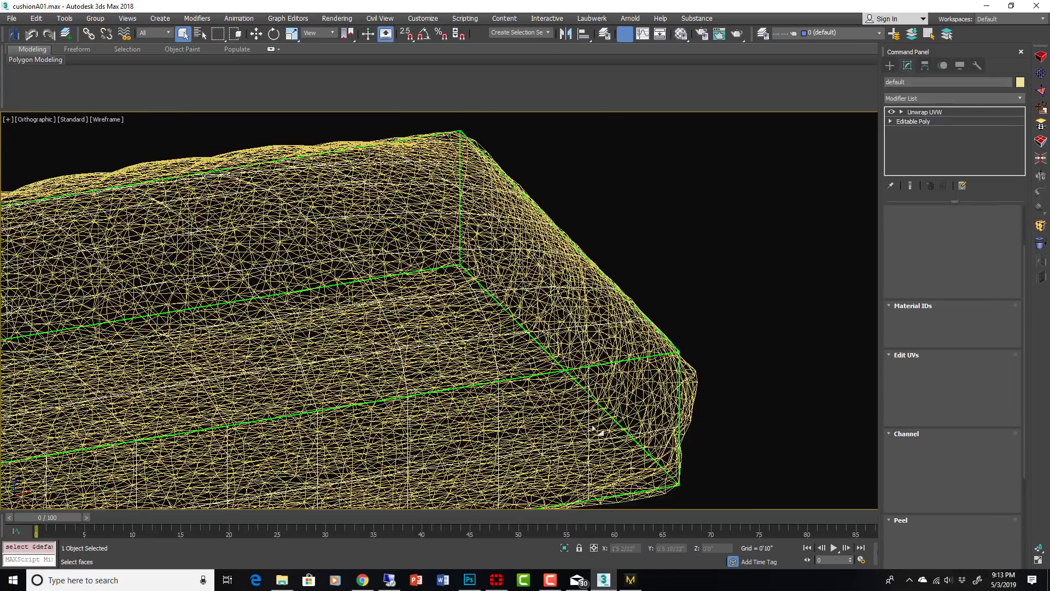
scroll(596, 438, up, 4)
scroll(596, 438, down, 6)
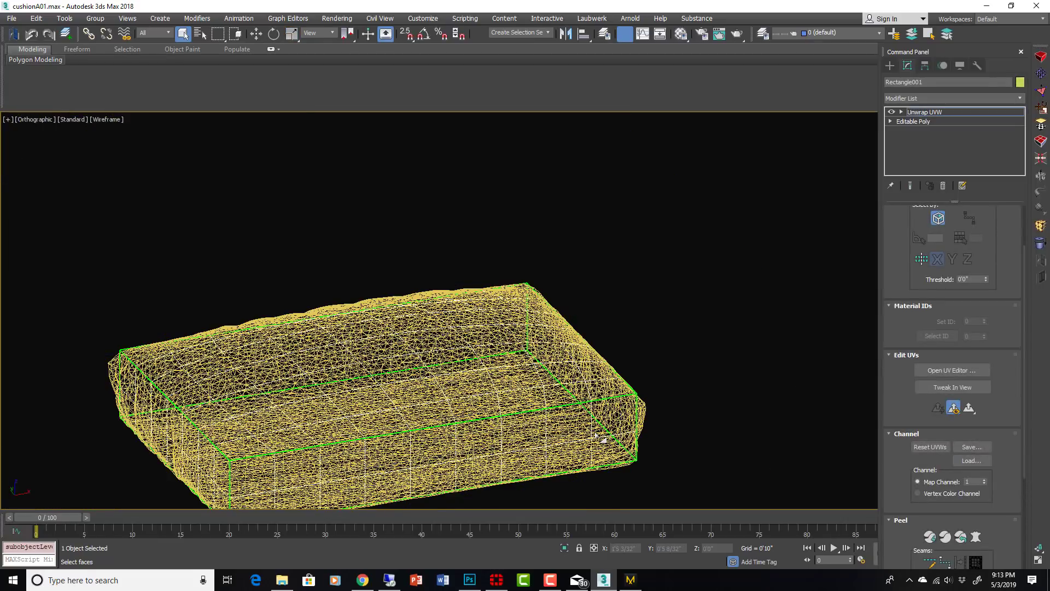
key(t)
scroll(579, 437, up, 1)
scroll(596, 470, down, 4)
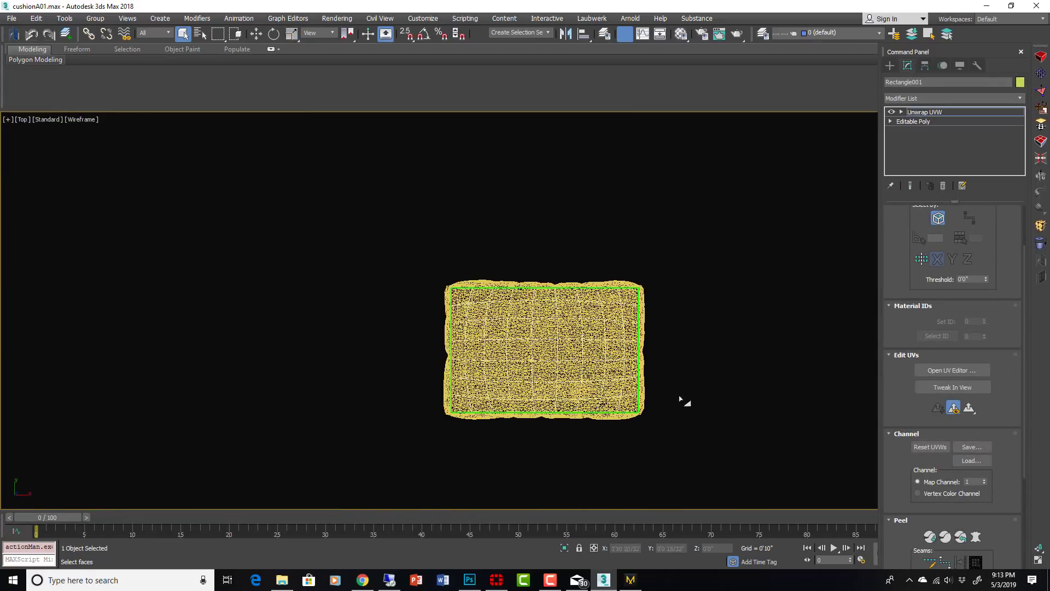
Collapse the low-poly cushion's Unwrap UVW to an Editable Poly and scale it uniformly to about 113.5%
right_click(592, 336)
mouse_move(674, 434)
click(733, 453)
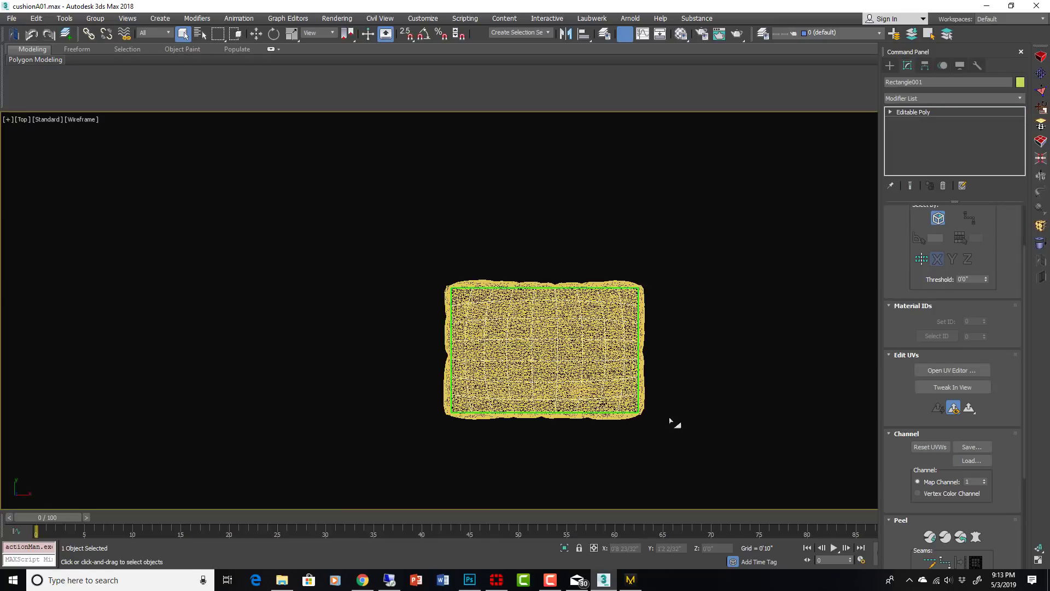
key(r)
drag(564, 372, 566, 365)
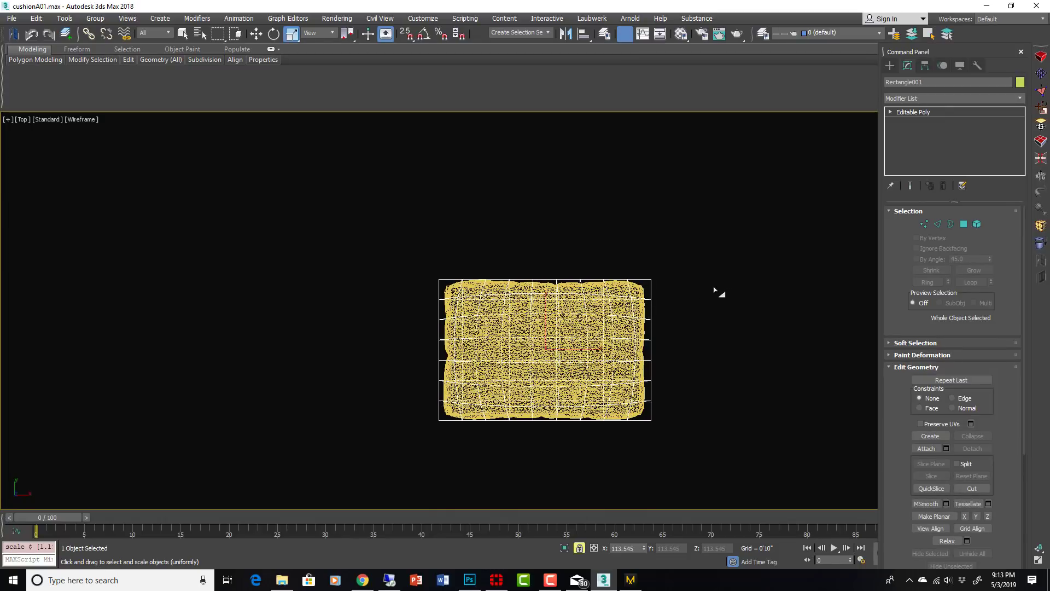
In the shaded Front view, stretch the low-poly cushion vertically and lower it slightly so that it encloses the imported cushion
alt+drag(693, 339, 673, 285)
key(F3)
key(f)
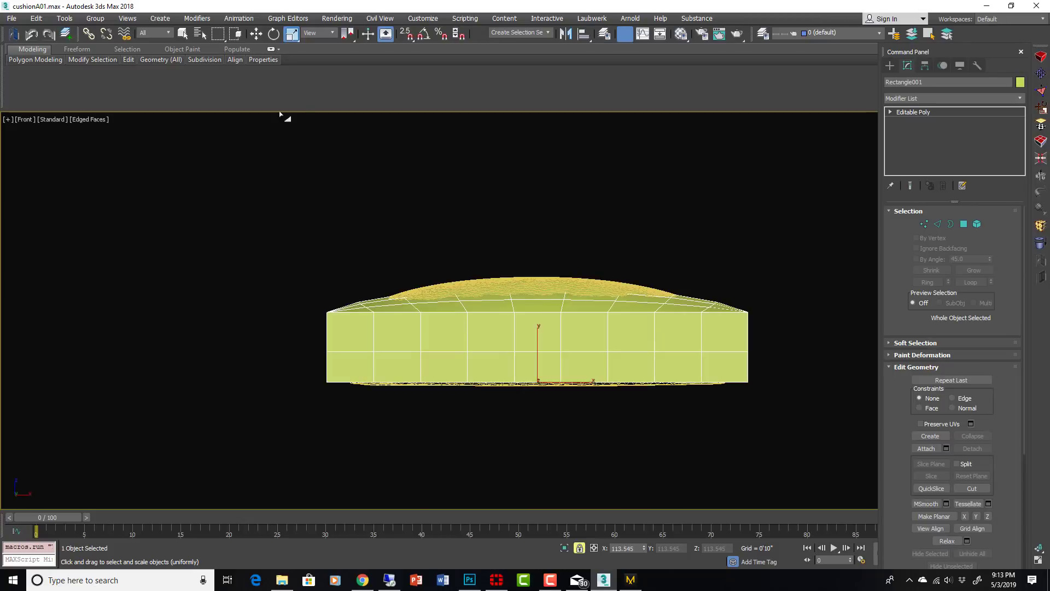
drag(291, 39, 296, 70)
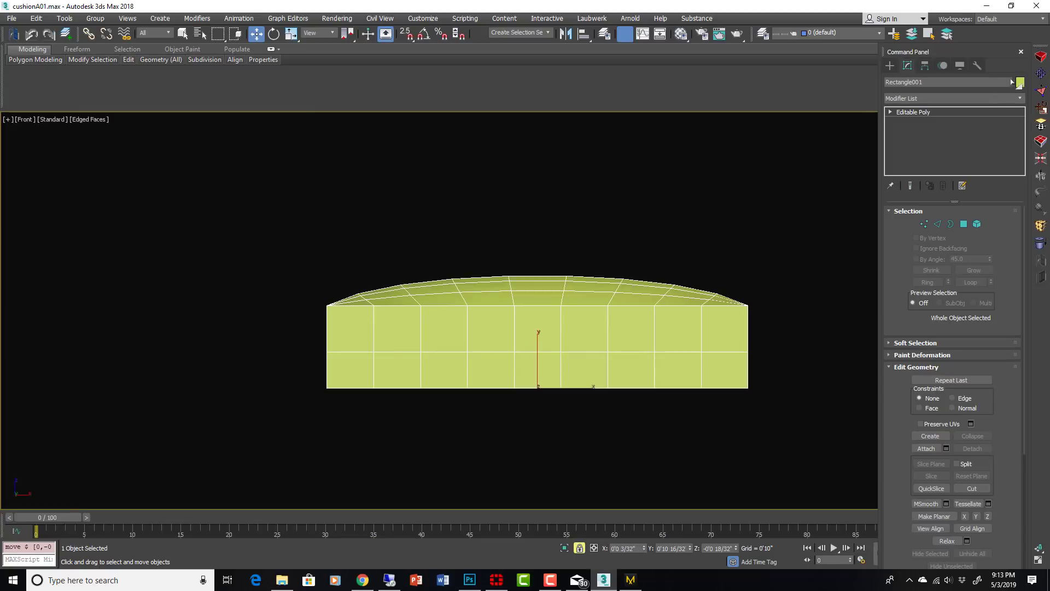
Reset the low-poly cushion's transforms with Reset XForm and convert it to an Editable Poly
click(978, 65)
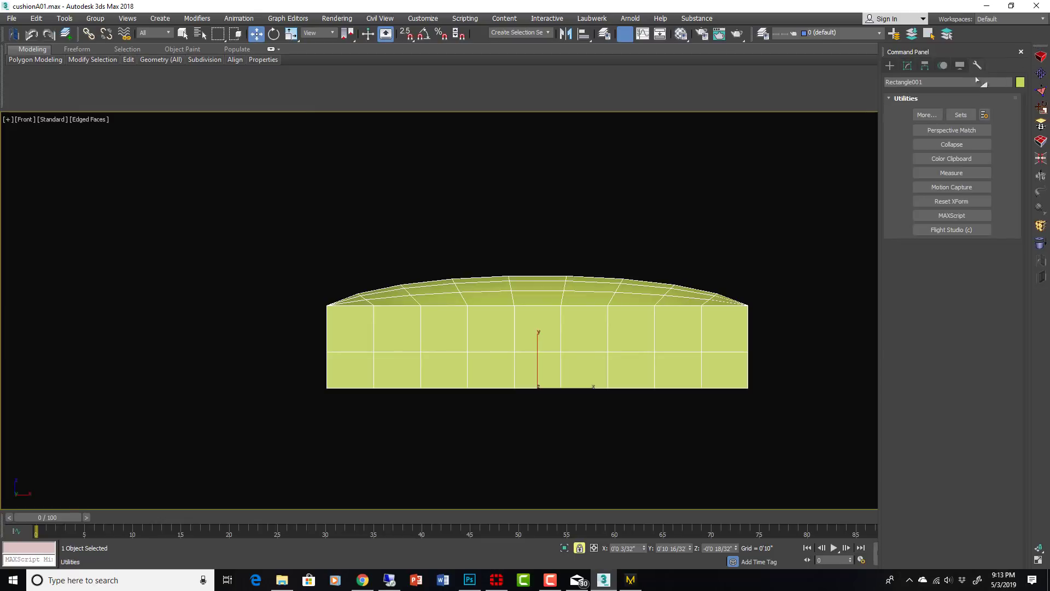
click(952, 201)
click(952, 266)
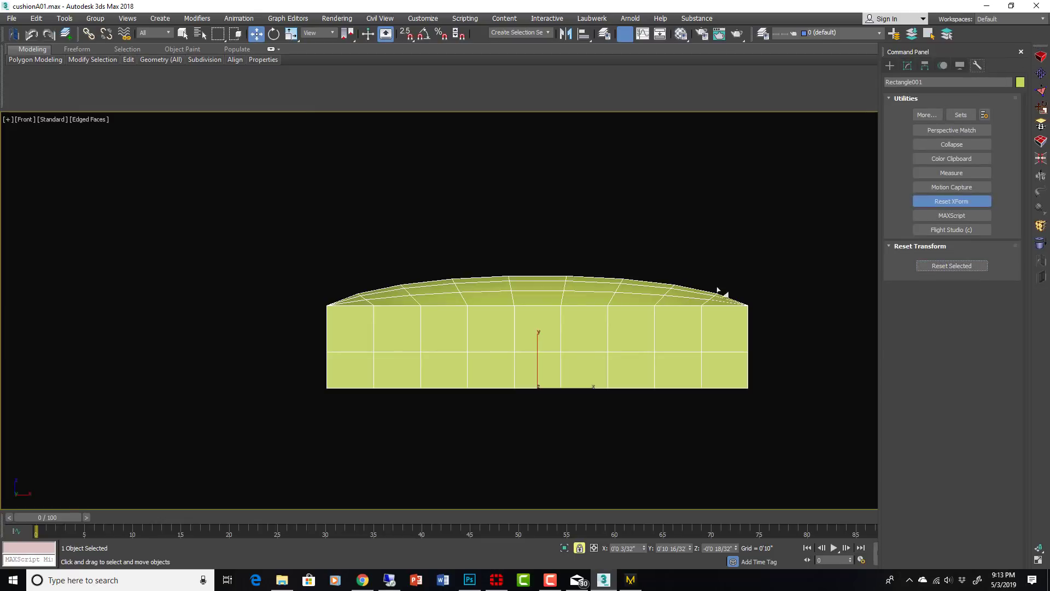
right_click(639, 312)
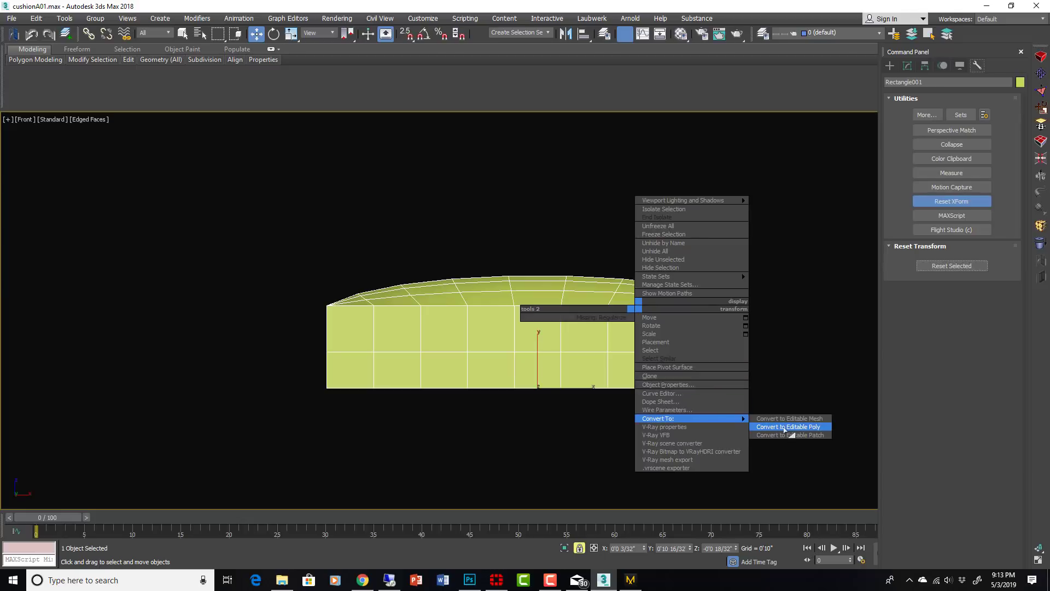
click(784, 428)
Convert the imported cushion mesh to an Editable Poly in wireframe display and bring up the Freeform modeling tools
alt+middle_drag(691, 347, 663, 377)
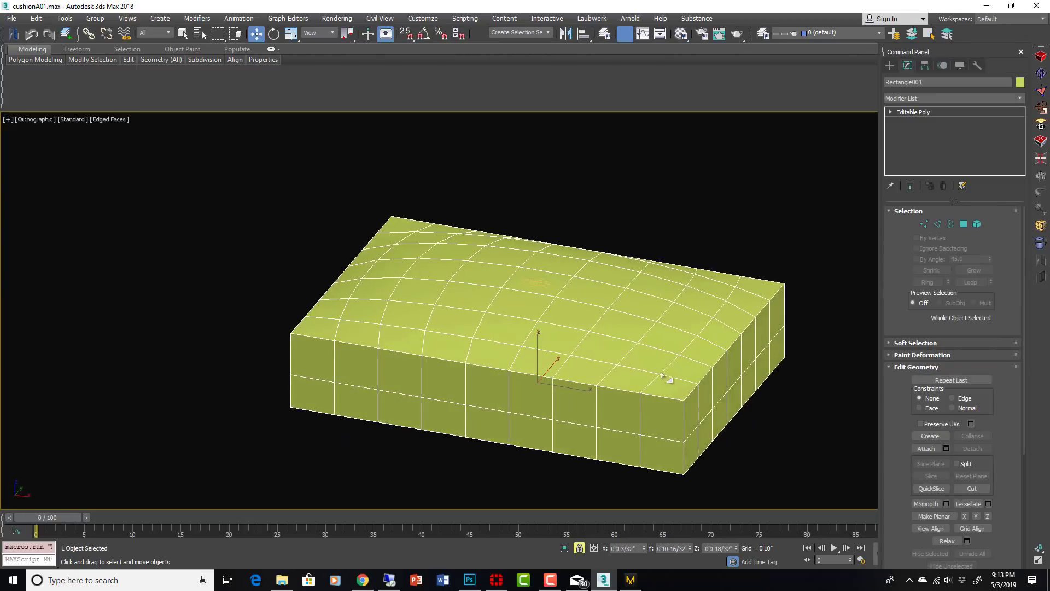
key(F3)
mouse_move(792, 428)
alt+middle_down()
mouse_move(823, 389)
mouse_move(780, 426)
alt+middle_up()
scroll(780, 427, up, 4)
key(space)
click(704, 261)
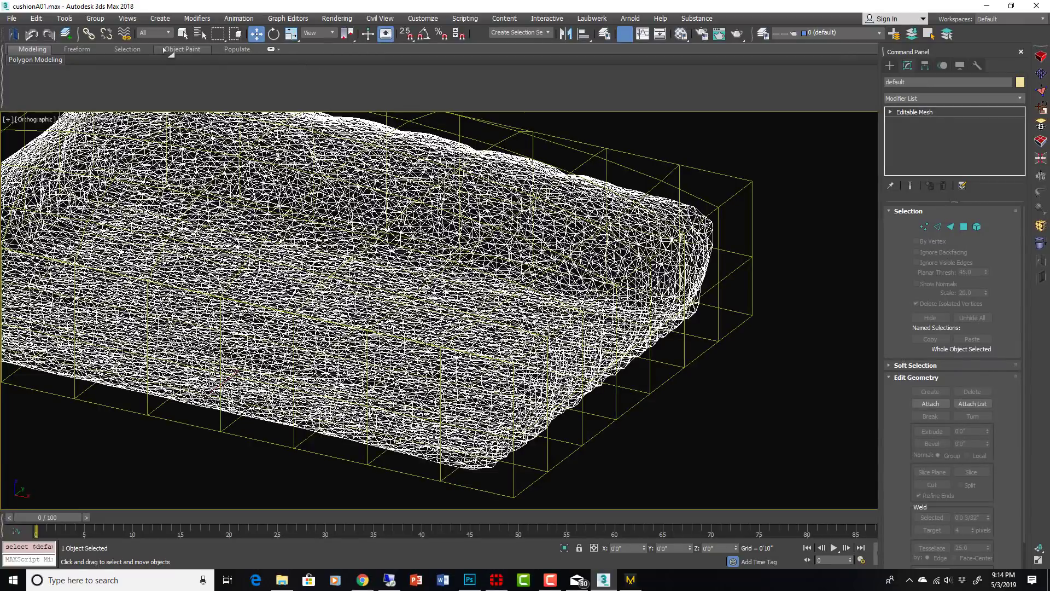
click(75, 52)
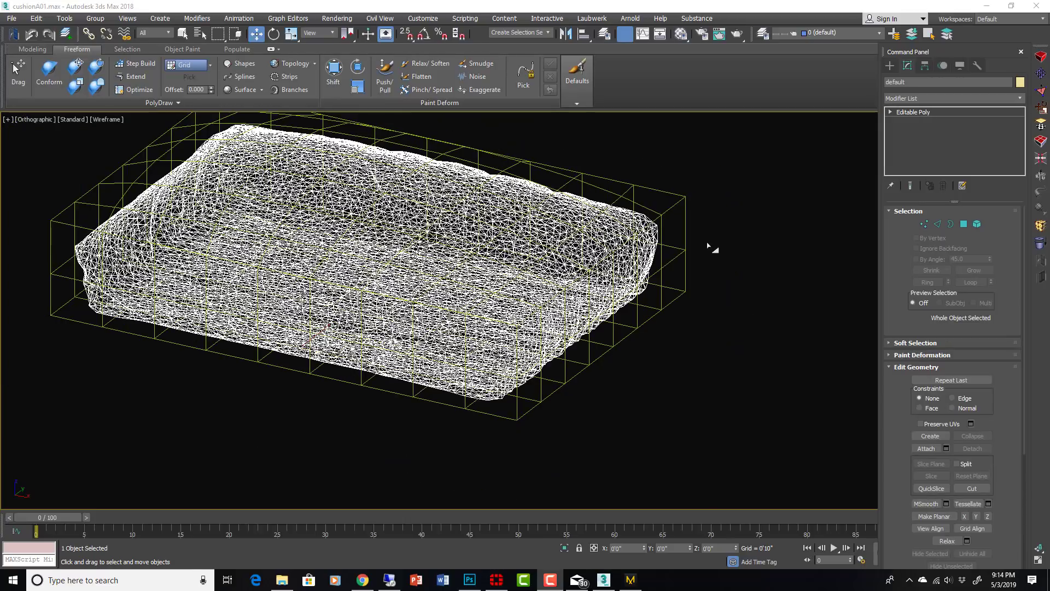
click(708, 247)
key(ctrl+z)
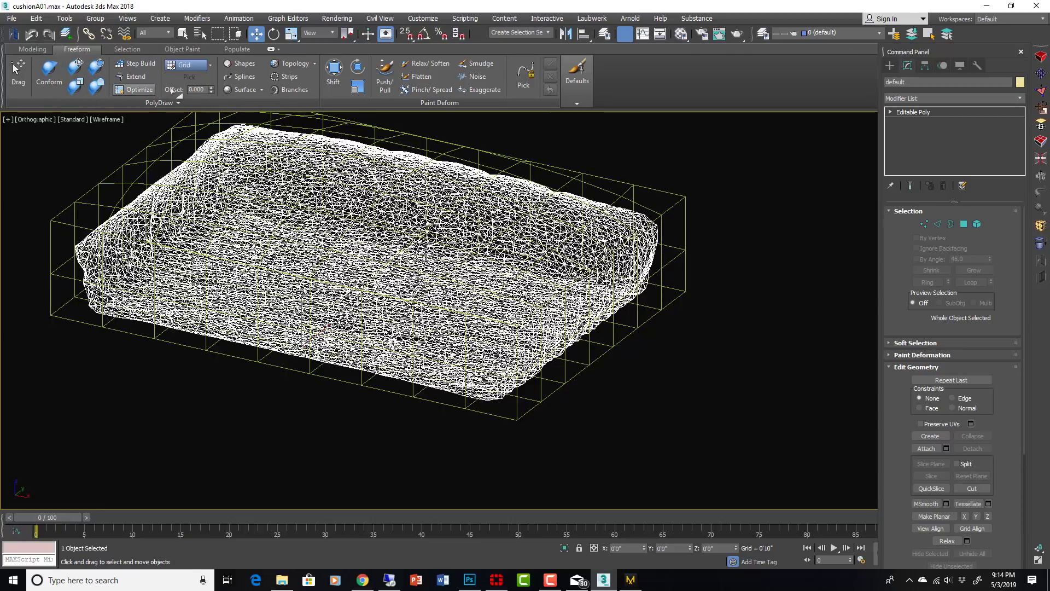
click(76, 83)
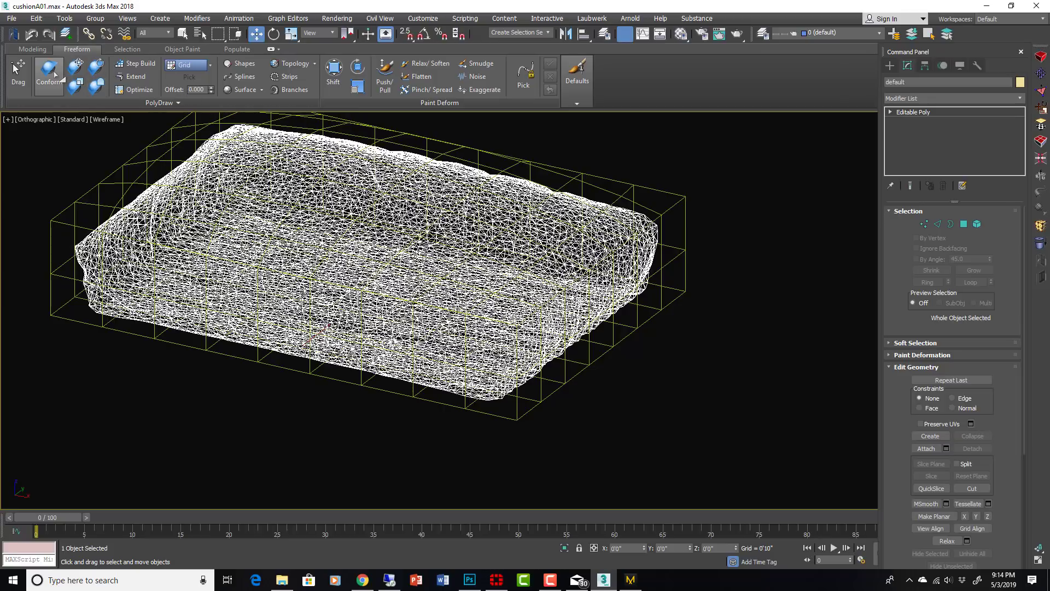
click(85, 206)
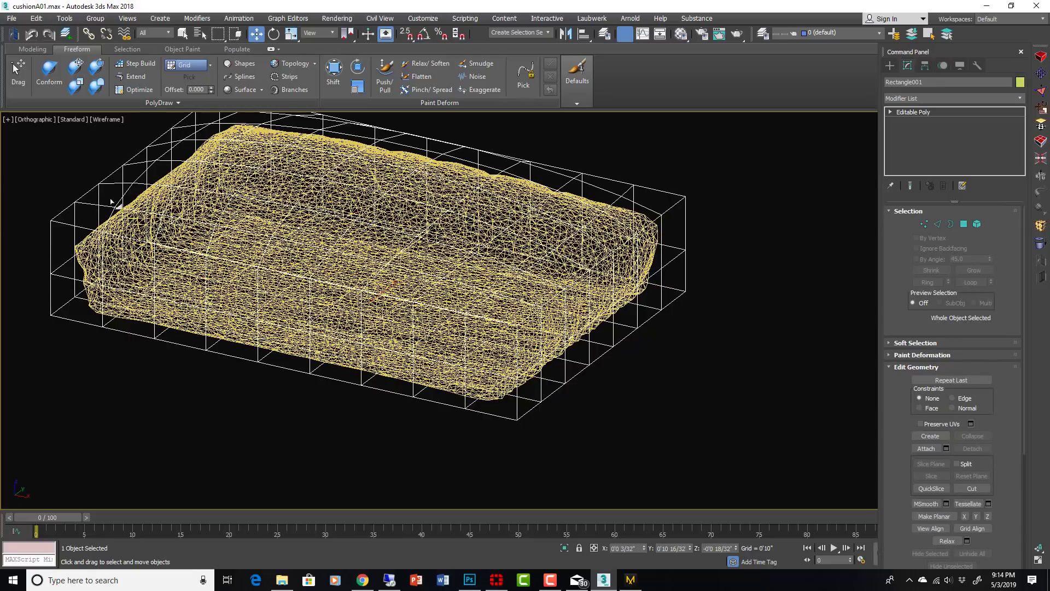
Set PolyDraw to draw on a surface and pick the imported cushion mesh as the target surface
click(254, 217)
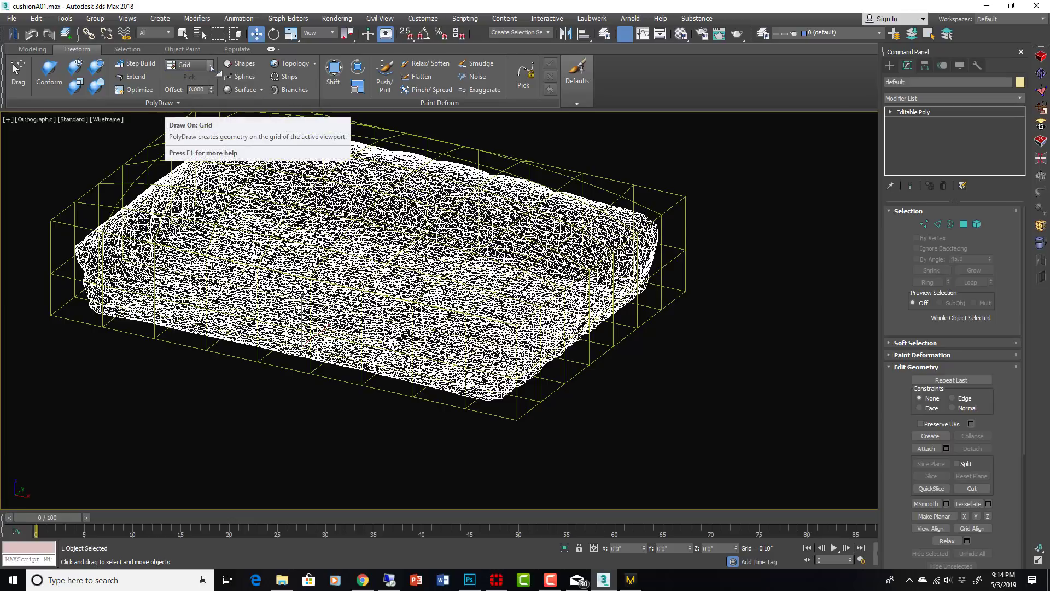
click(191, 64)
click(210, 67)
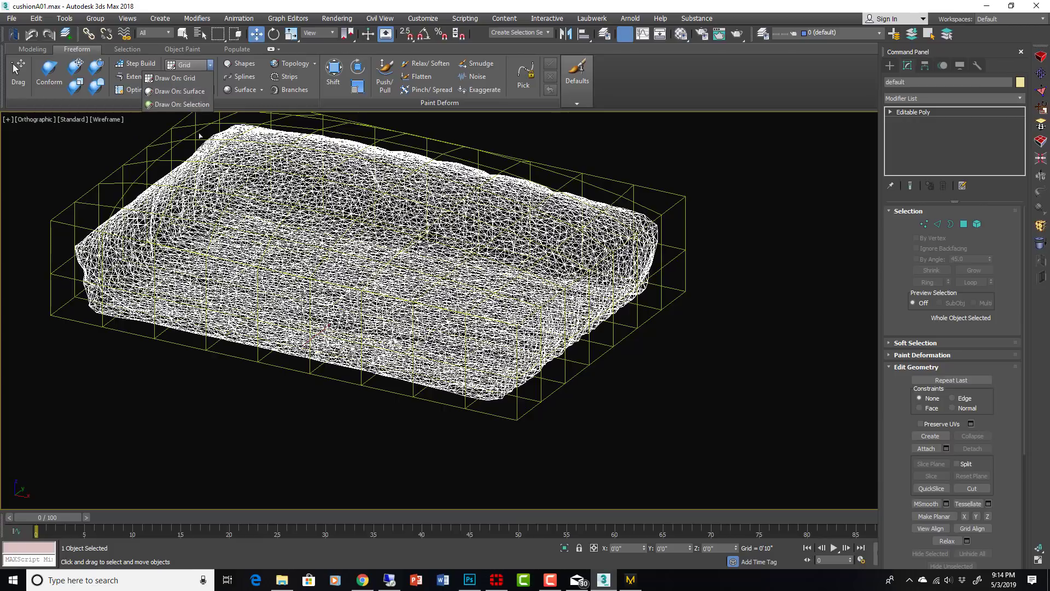
click(199, 96)
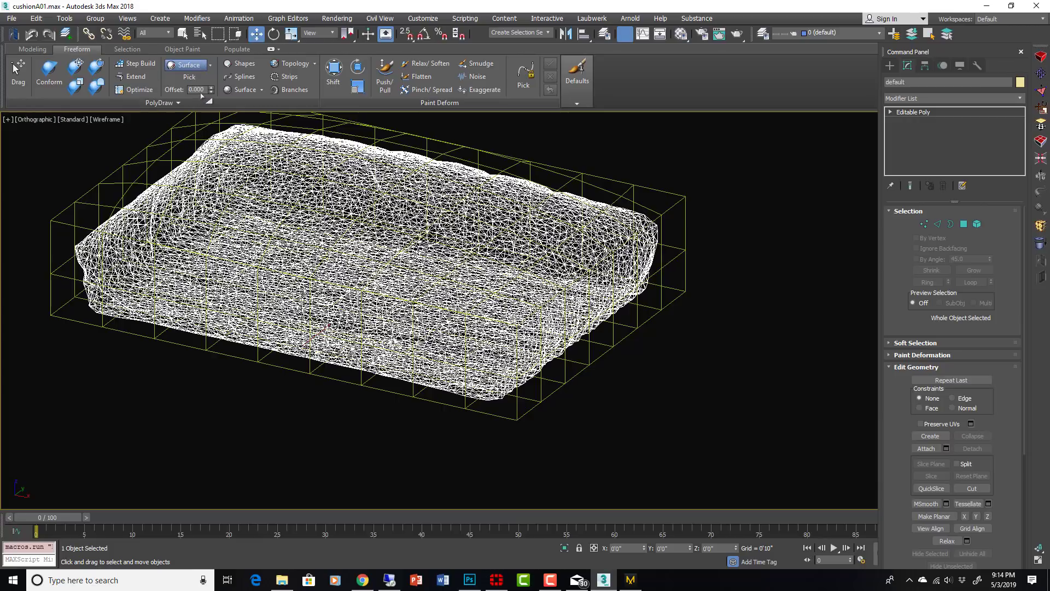
click(189, 76)
scroll(649, 256, up, 5)
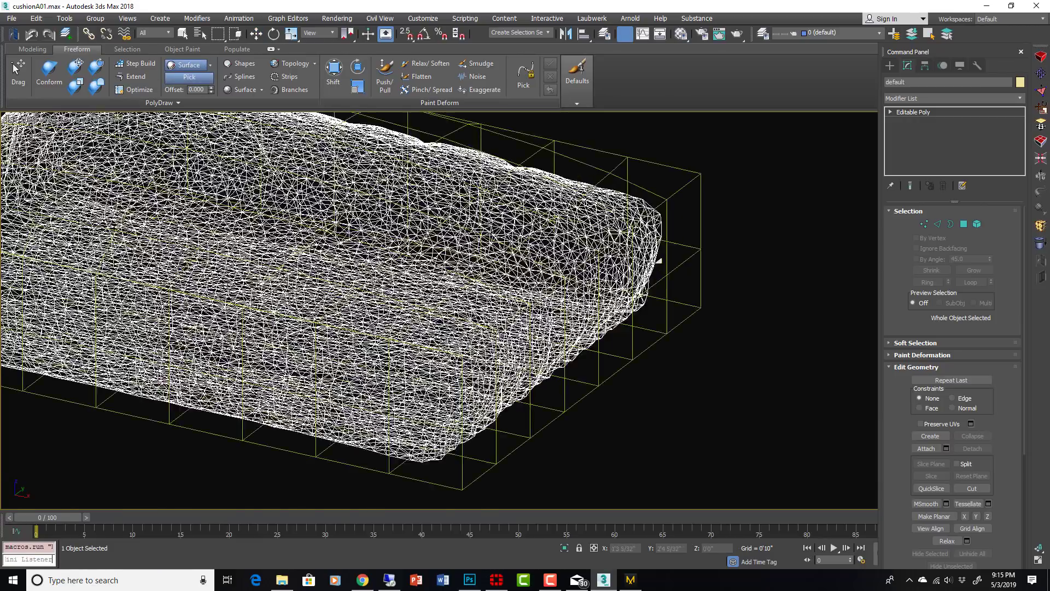
click(661, 264)
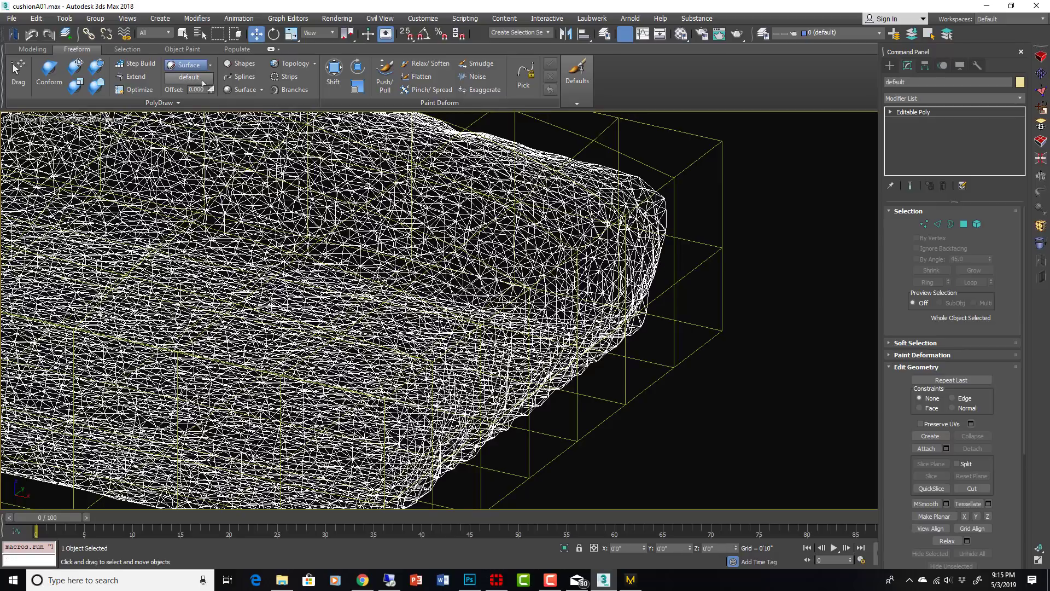
Try to conform the low-poly cushion to the imported mesh using the Conform brush with full strength 20, falloff 200 and conform 0.100
scroll(292, 164, down, 5)
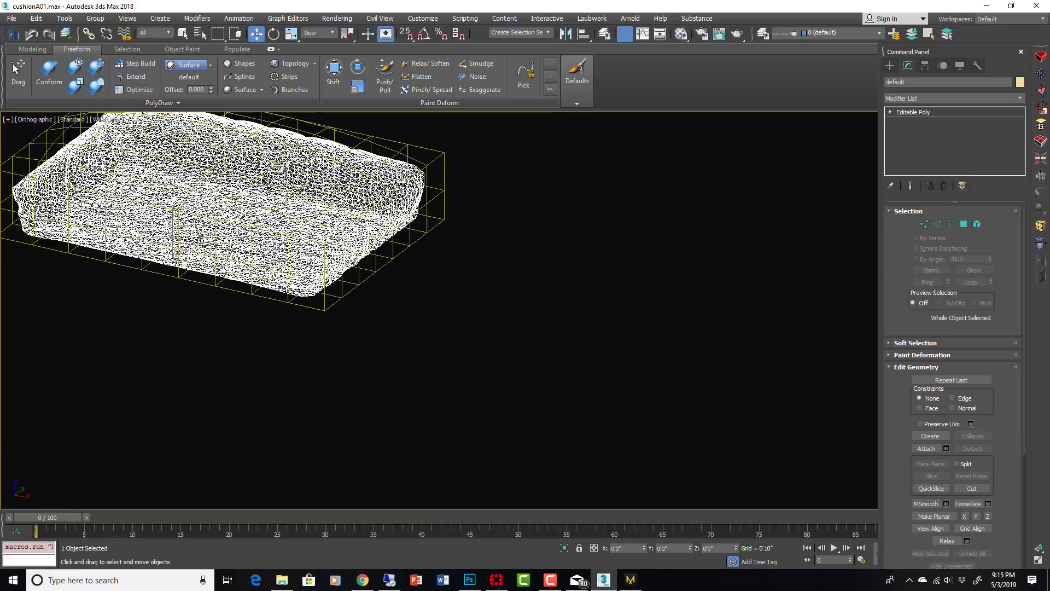
middle_drag(288, 169, 399, 217)
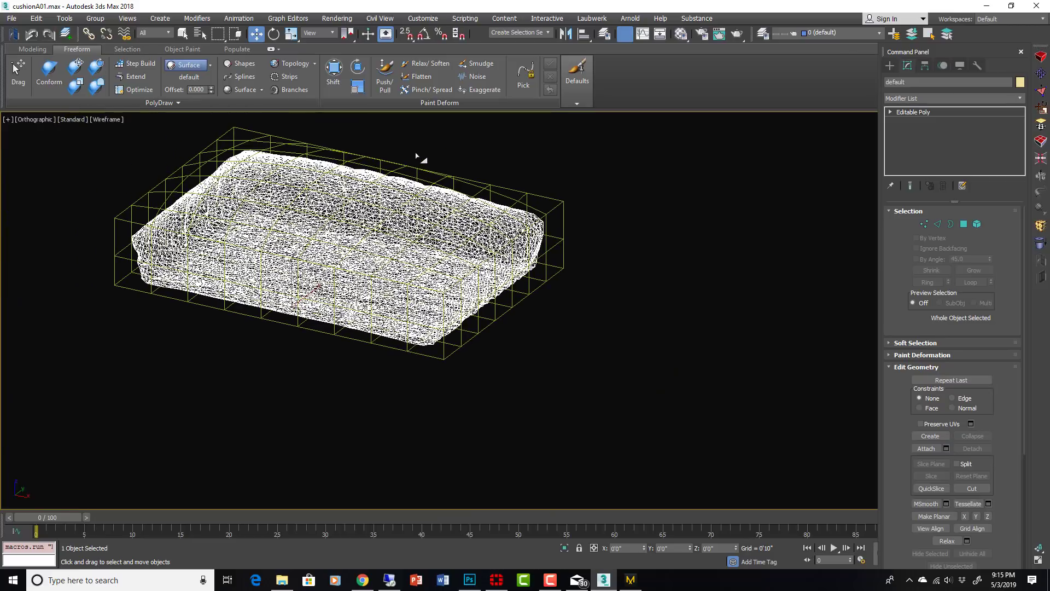
click(339, 184)
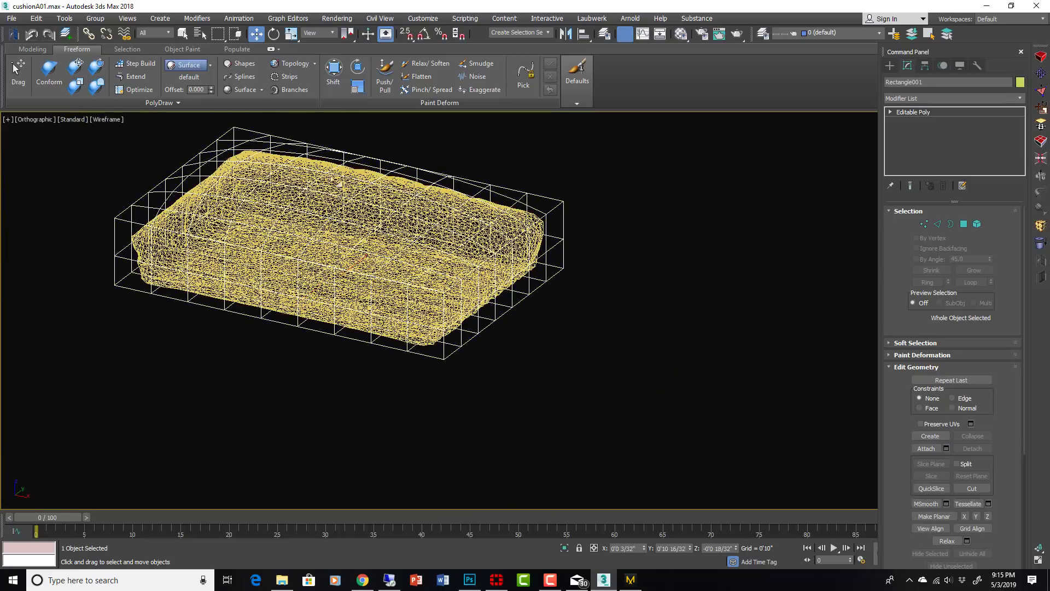
click(49, 70)
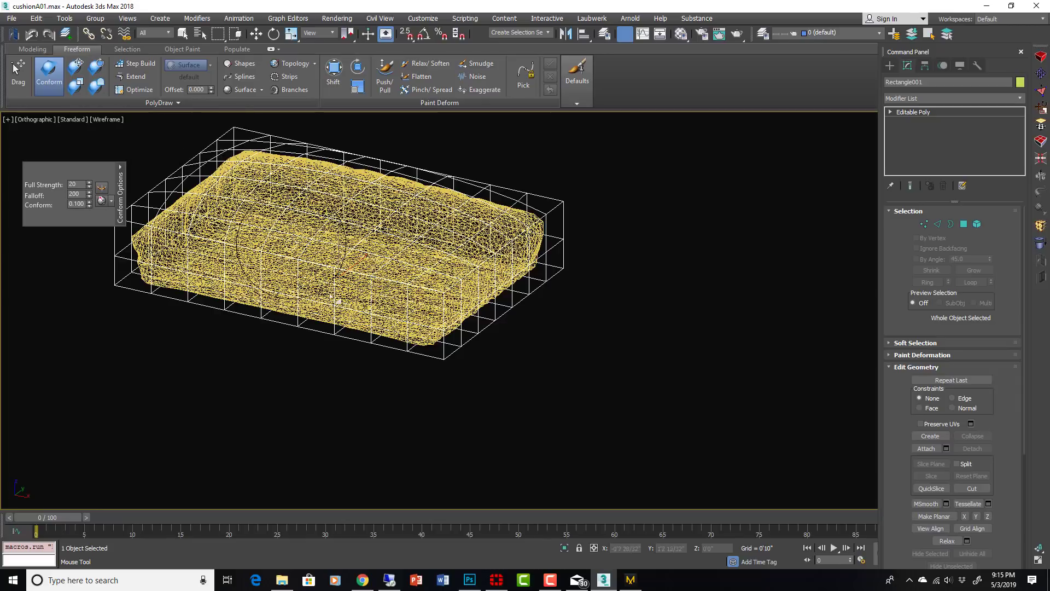
mouse_move(394, 297)
mouse_down()
mouse_move(453, 312)
mouse_move(293, 270)
mouse_move(293, 328)
mouse_move(164, 246)
mouse_move(214, 289)
mouse_move(133, 263)
mouse_move(133, 192)
mouse_move(122, 228)
mouse_move(149, 218)
mouse_move(235, 137)
mouse_move(287, 117)
mouse_move(307, 222)
mouse_up()
alt+middle_drag(333, 270, 435, 254)
Try to conform the cushion's lower edge and corners with the brush in shaded display, and undo the conform strokes
key(F3)
scroll(465, 263, up, 2)
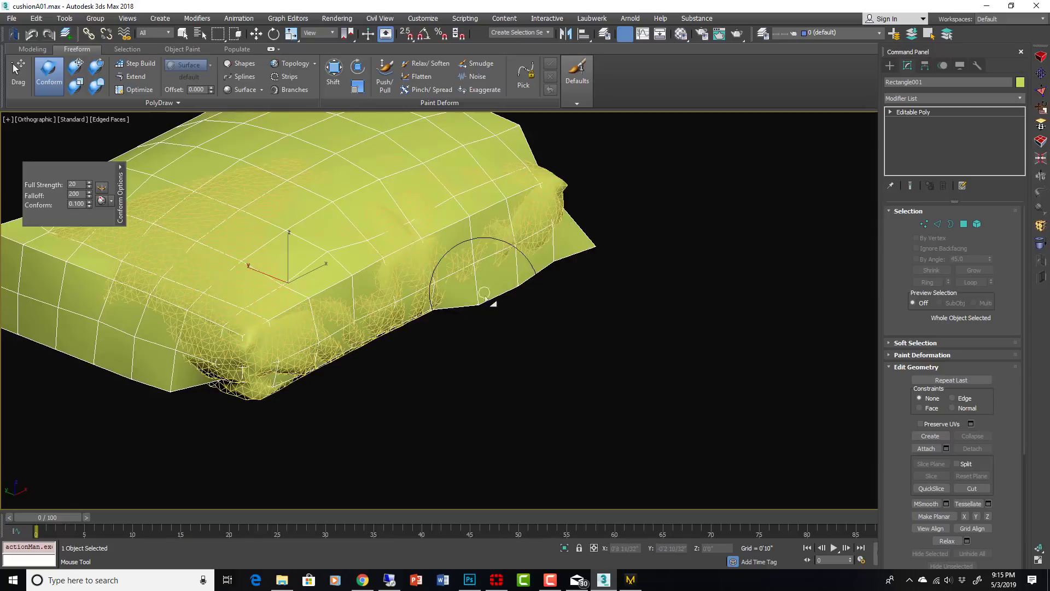
mouse_move(484, 294)
alt+middle_down()
mouse_move(433, 275)
mouse_move(387, 294)
mouse_move(539, 280)
alt+middle_up()
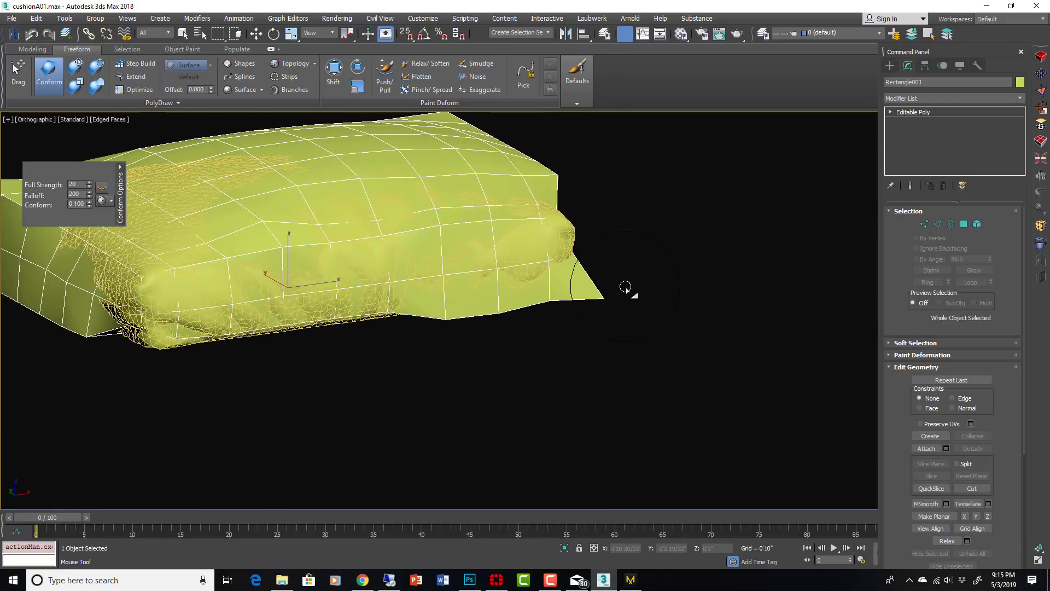
scroll(625, 287, down, 6)
alt+middle_drag(621, 305, 627, 333)
scroll(627, 334, up, 2)
key(w)
click(578, 351)
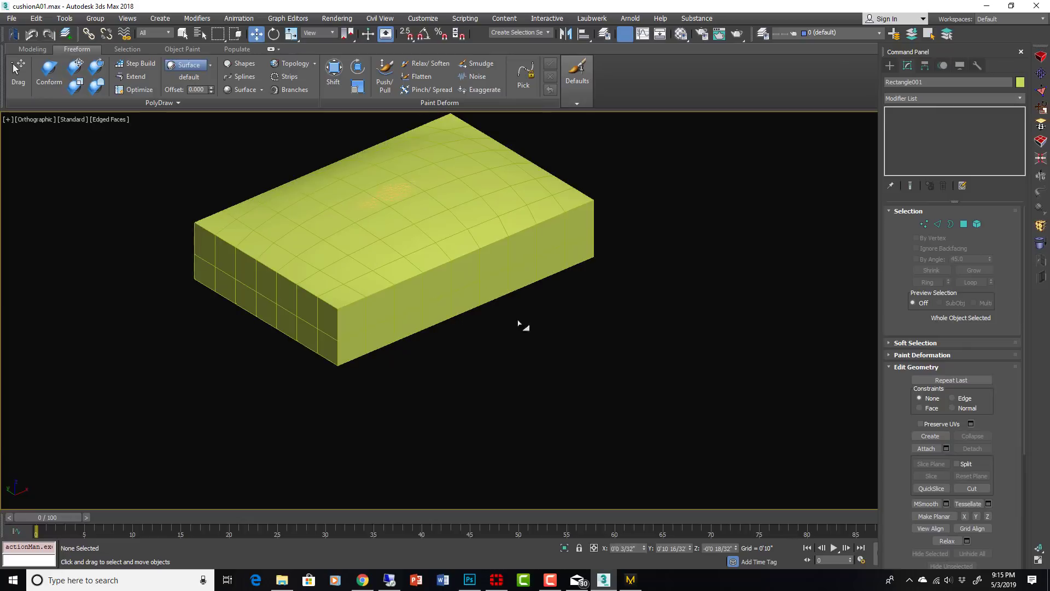
Select the low-poly cushion and add a TurboSmooth modifier with 1 iteration
click(475, 279)
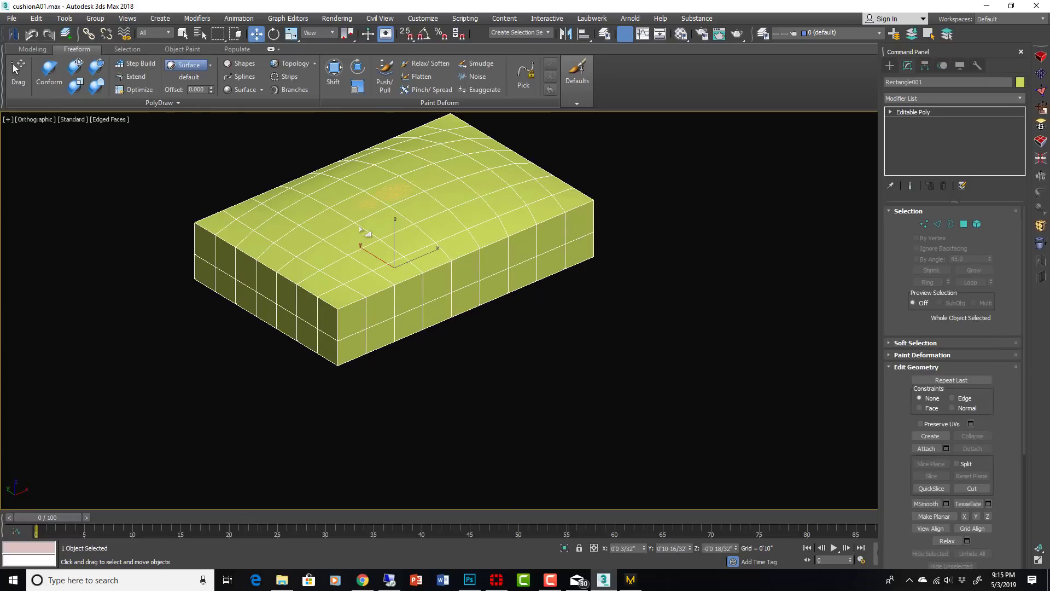
scroll(428, 285, up, 2)
scroll(410, 261, down, 3)
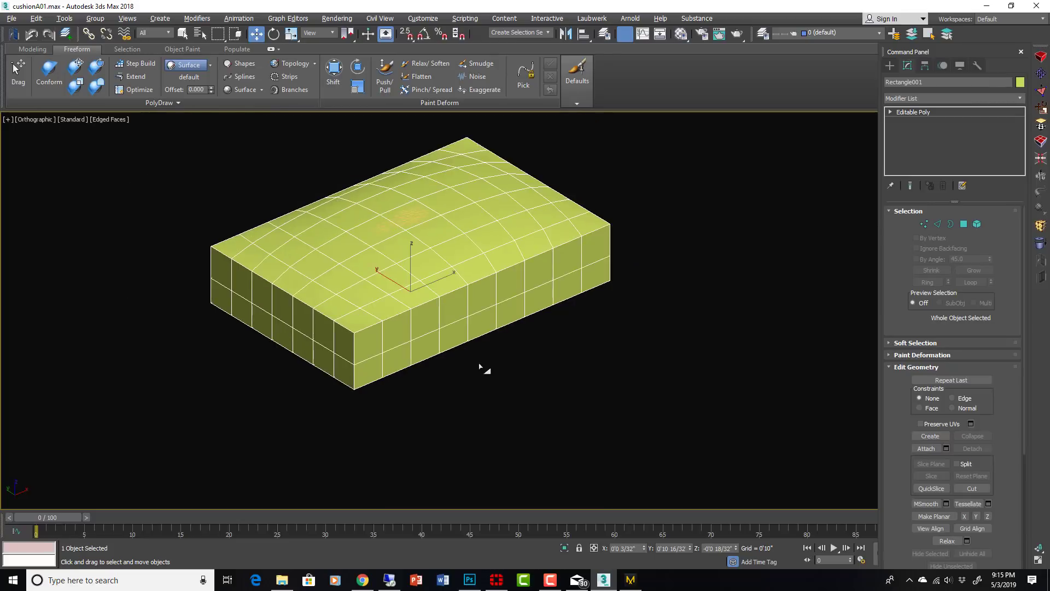
alt+middle_drag(481, 368, 501, 348)
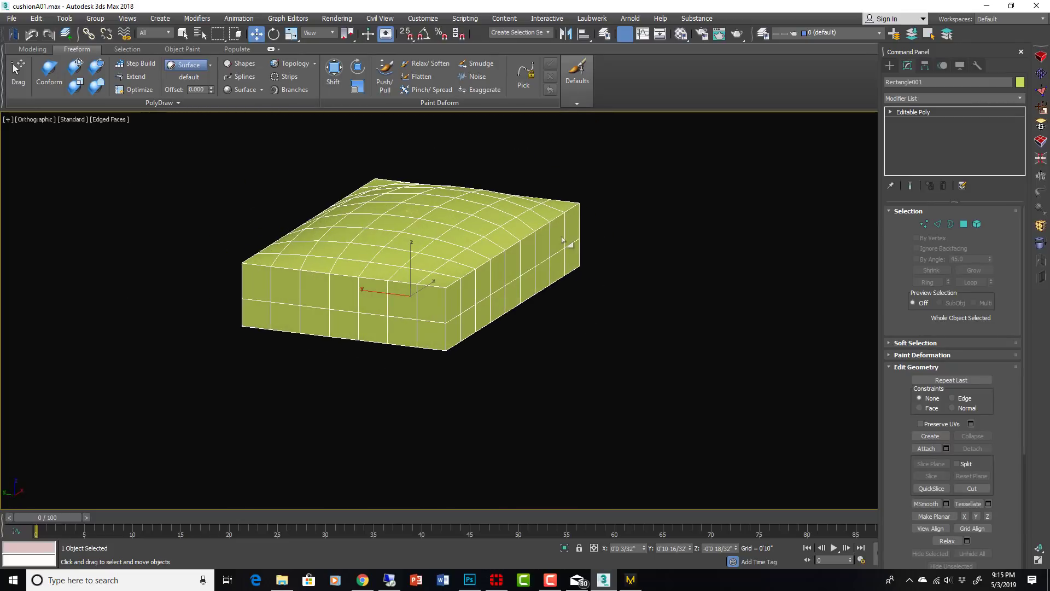
alt+middle_drag(564, 241, 535, 265)
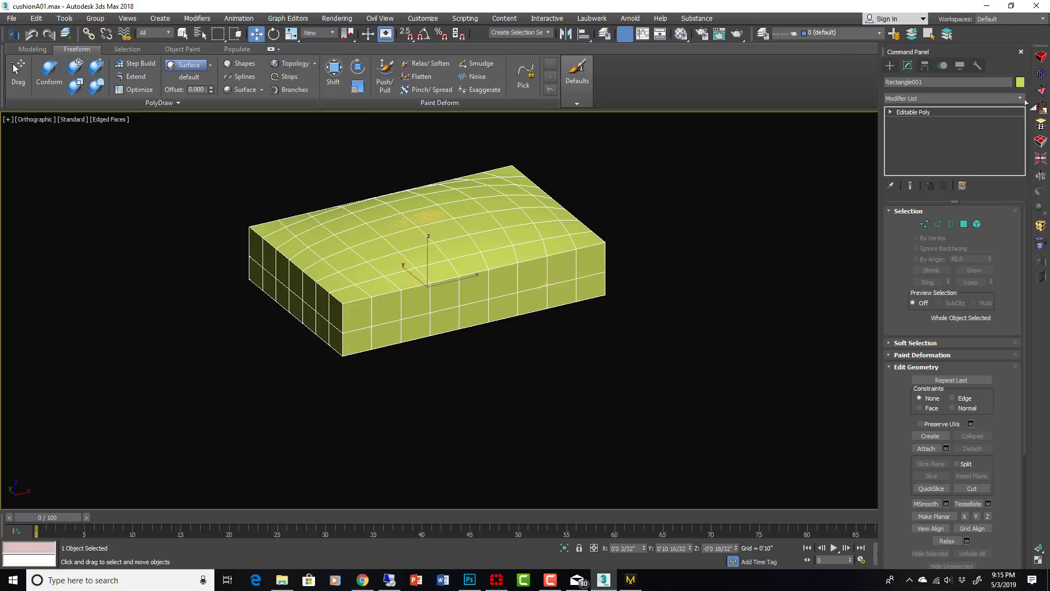
click(1020, 99)
scroll(948, 378, down, 10)
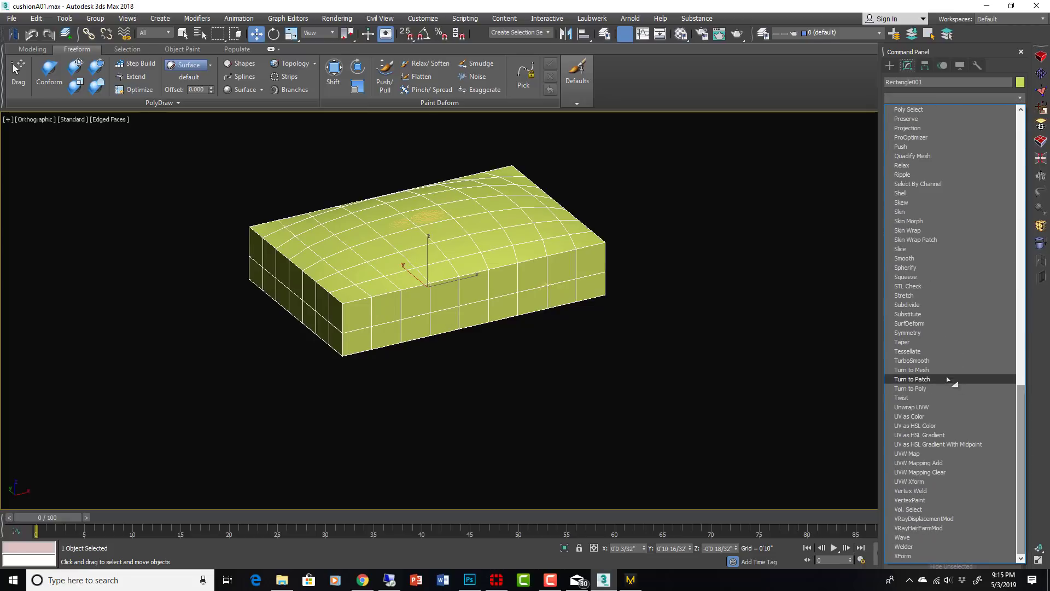
click(931, 361)
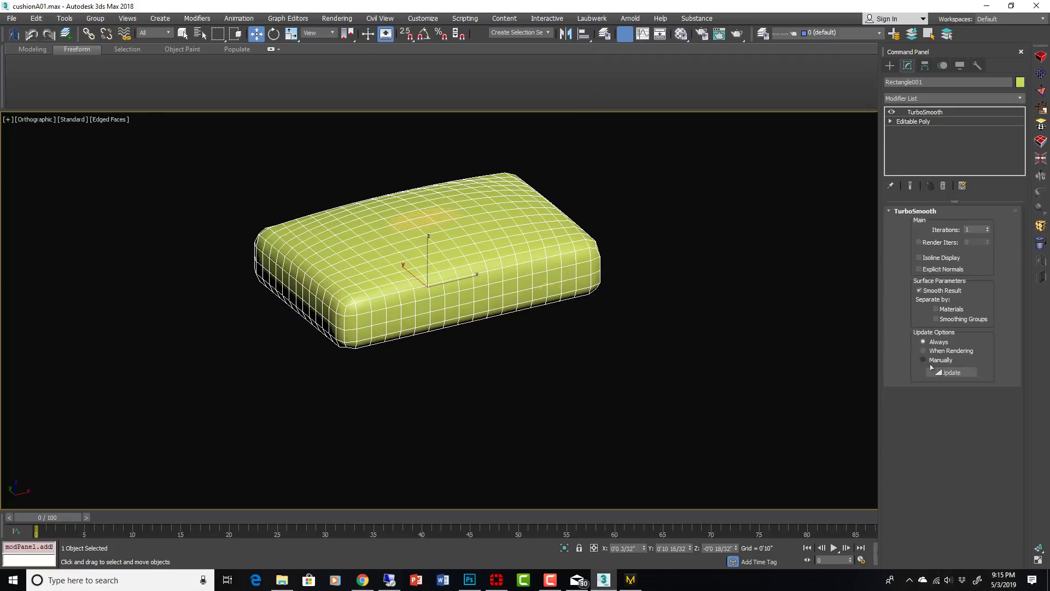
Examine the smoothed cushion's corners and edge loops up close and open the object's command options
alt+middle_drag(693, 326, 530, 347)
scroll(522, 328, up, 5)
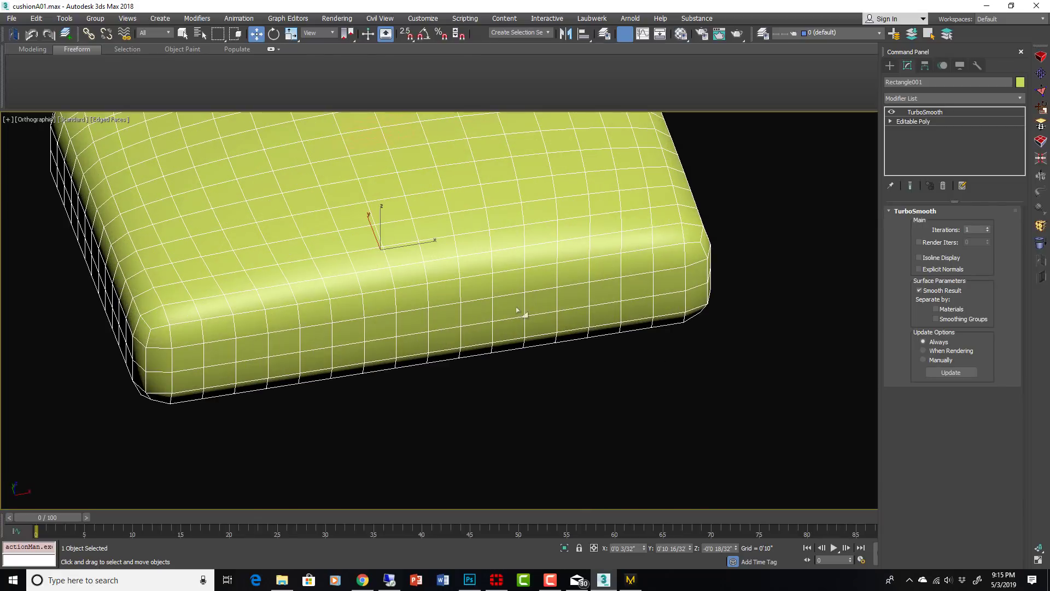
right_click(653, 215)
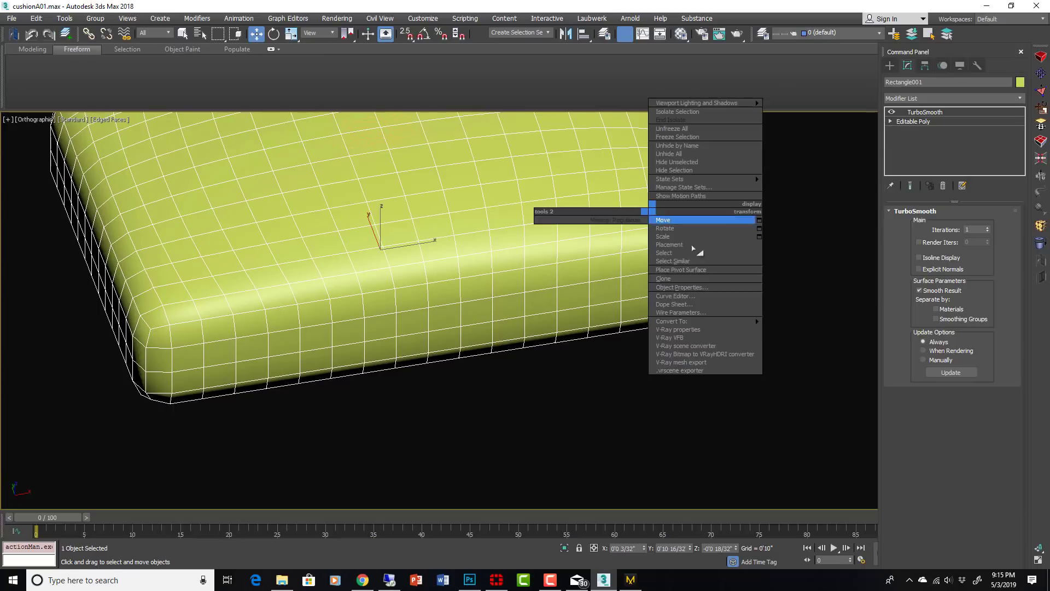